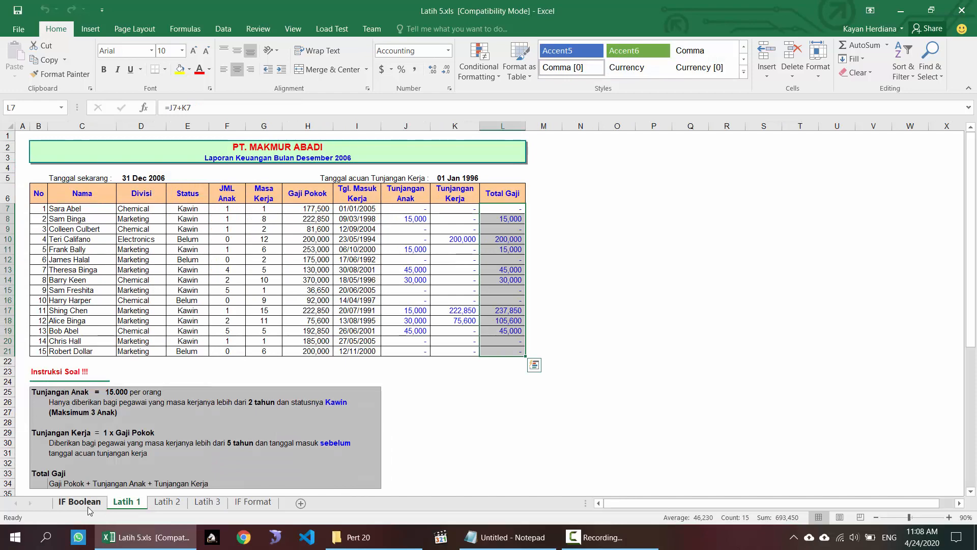
Step: Look through the IF Boolean, Latih 1 and Latih 2 sheets, ending on the empty columns of Latih 3
{"action": "left_click", "coordinate": [87, 506]}
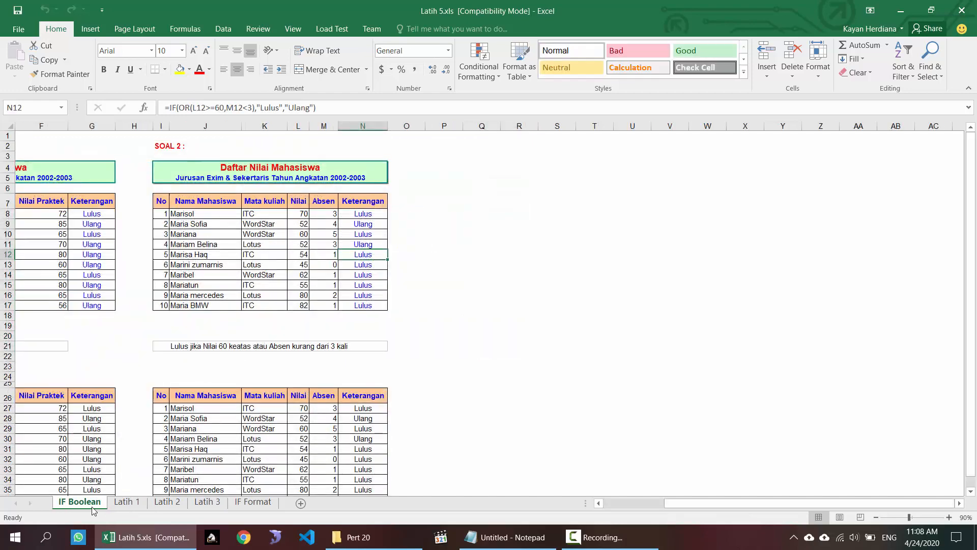
{"action": "left_click", "coordinate": [137, 505]}
{"action": "left_click", "coordinate": [172, 504]}
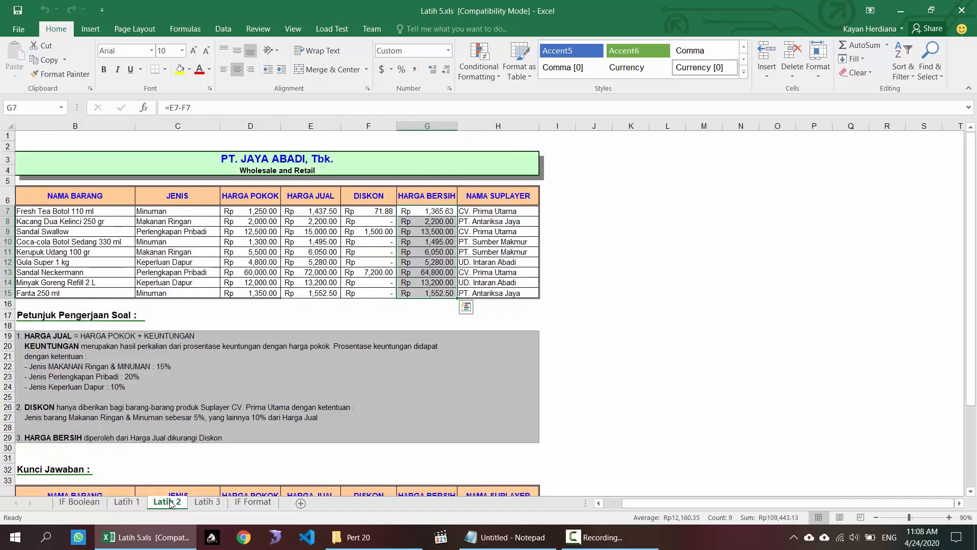
{"action": "left_click", "coordinate": [97, 505]}
{"action": "left_click", "coordinate": [122, 503]}
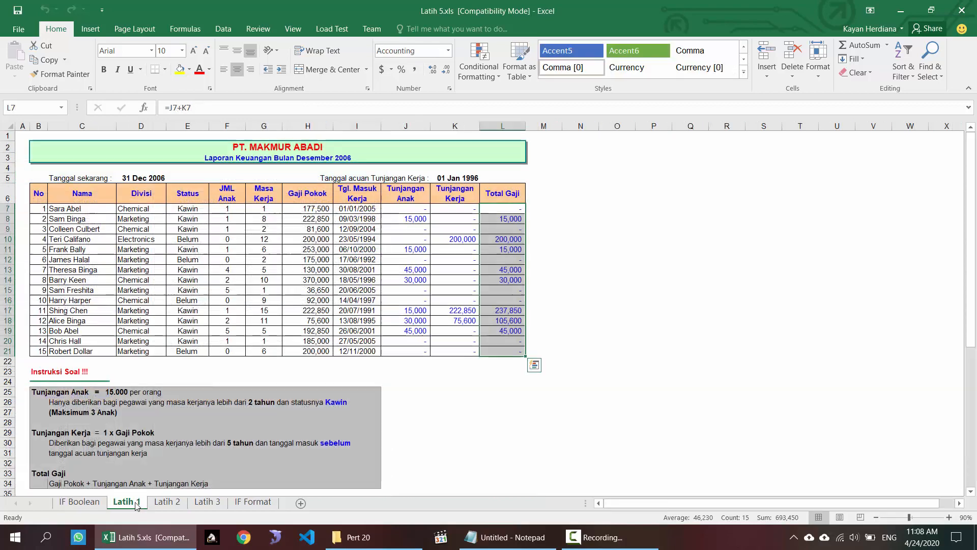
{"action": "left_click", "coordinate": [168, 504]}
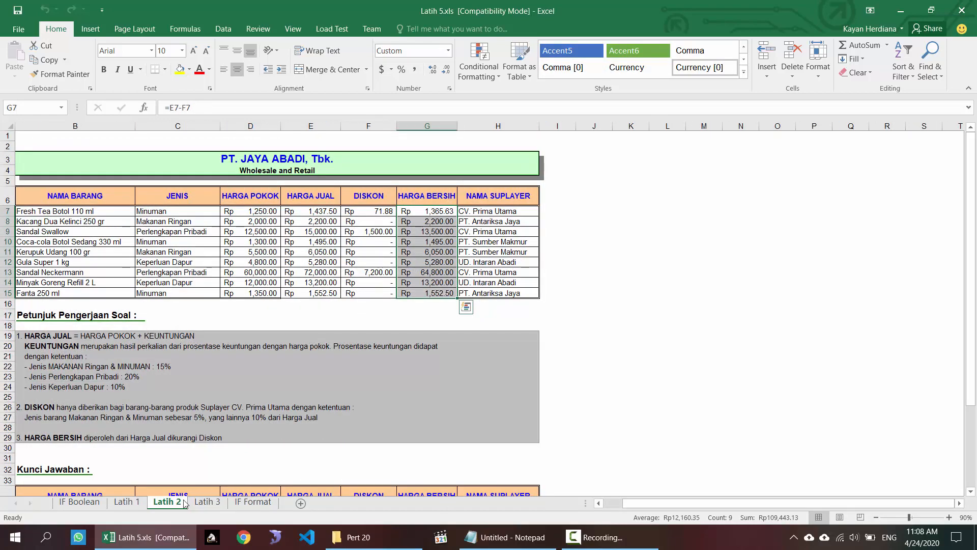
{"action": "left_click", "coordinate": [215, 502]}
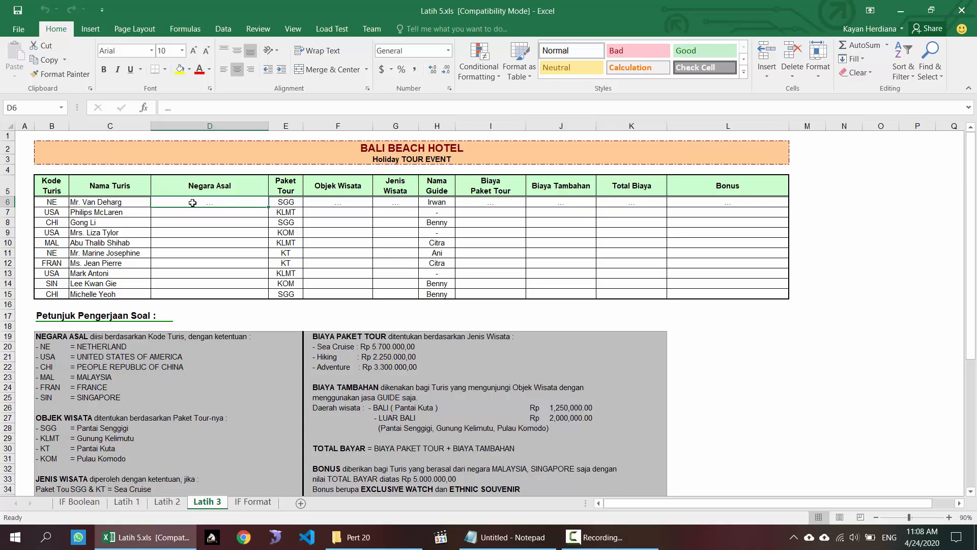
{"action": "left_click", "coordinate": [218, 215]}
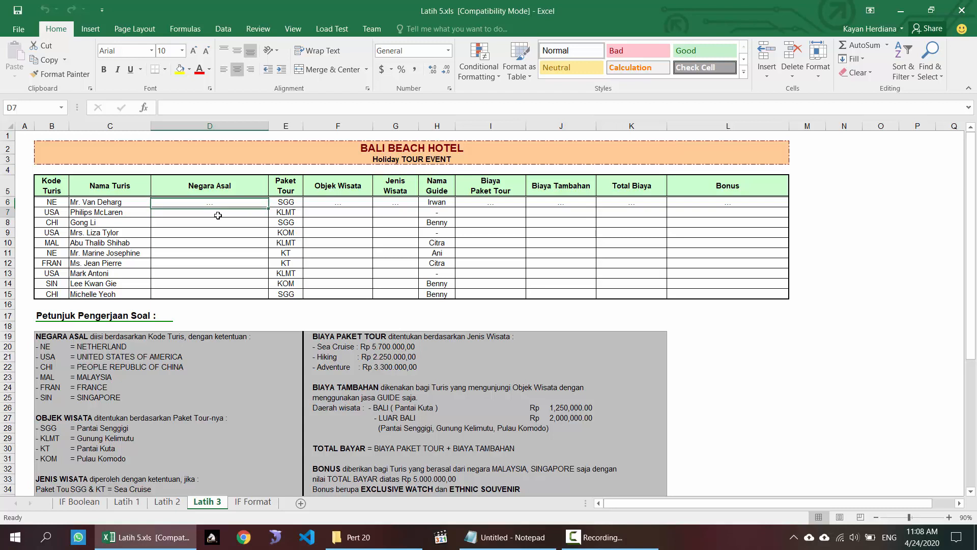
{"action": "left_click", "coordinate": [331, 211]}
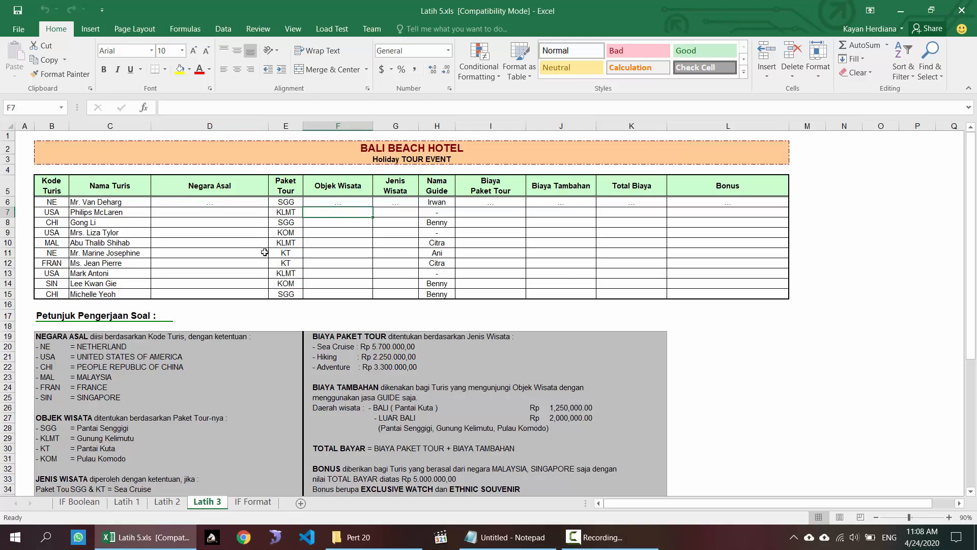
Step: Switch to Notepad, move its window clear of the first table columns, and write the basic syntax "IF(kondisi, true, false)"
{"action": "left_click", "coordinate": [532, 537]}
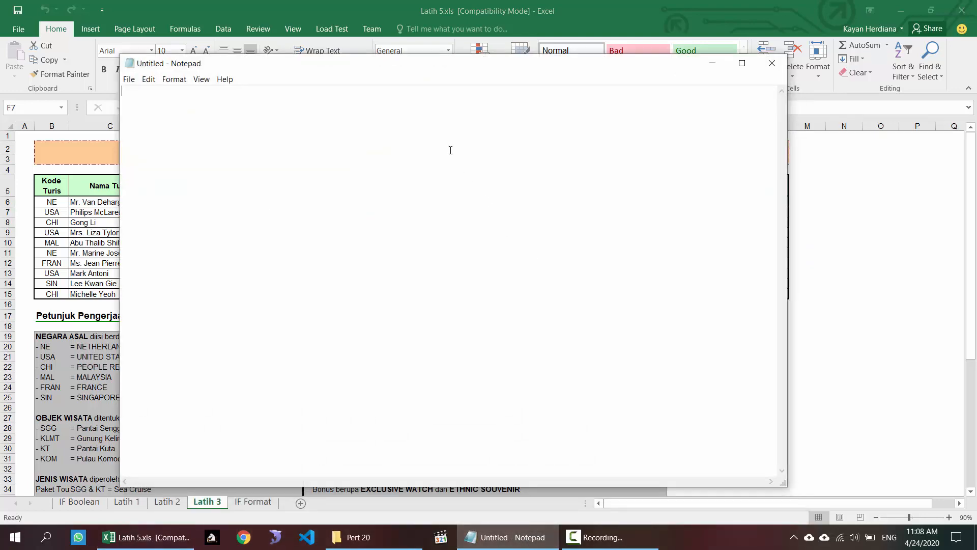
{"action": "left_click_drag", "start_coordinate": [425, 64], "coordinate": [590, 40]}
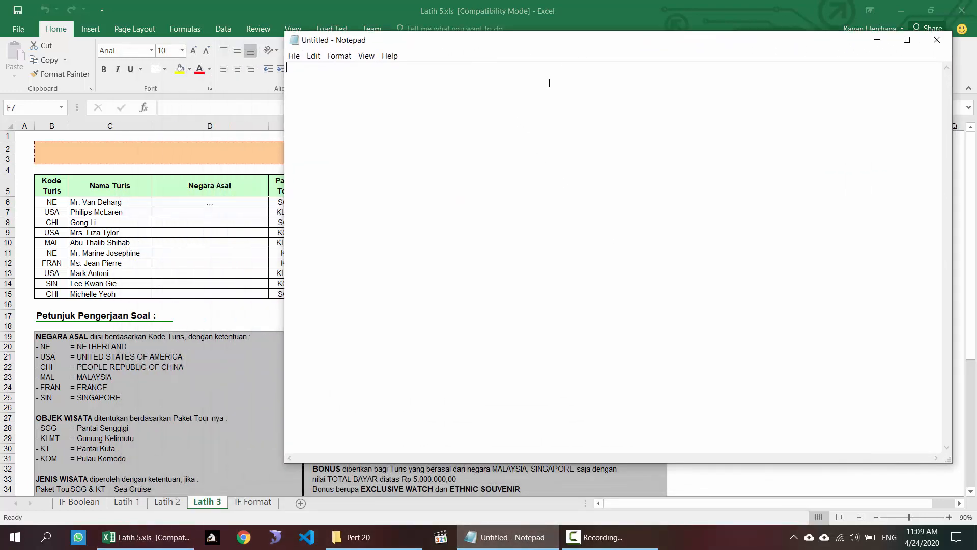
{"action": "type", "text": "IF("}
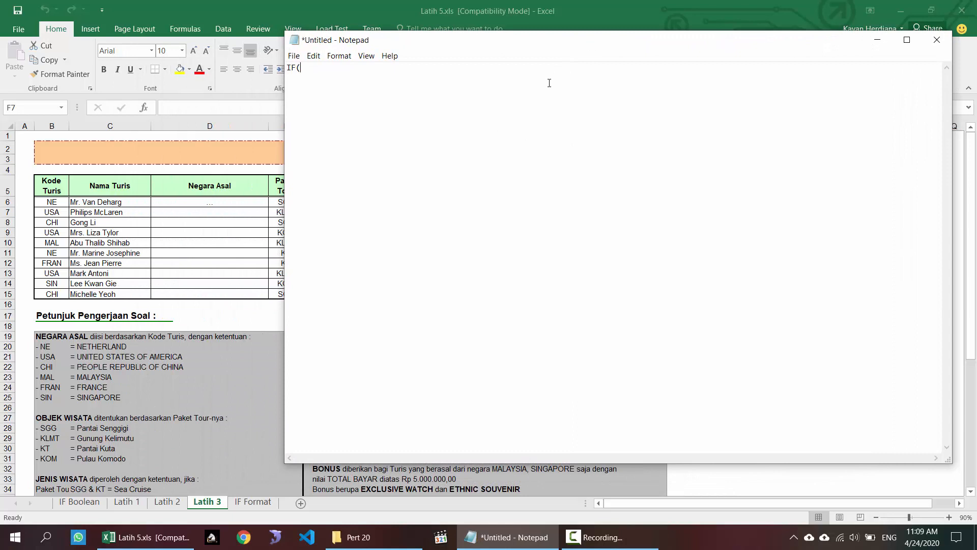
{"action": "type", "text": "konidi"}
{"action": "type", "text": ", tru"}
{"action": "type", "text": "e, fa"}
Step: Add a second line with the nested syntax "IF(kondisi, true, if(kondisi2, true, false))"
{"action": "type", "text": "F("}
{"action": "type", "text": "d"}
{"action": "key", "text": "Down"}
{"action": "type", "text": "kondisi, tr"}
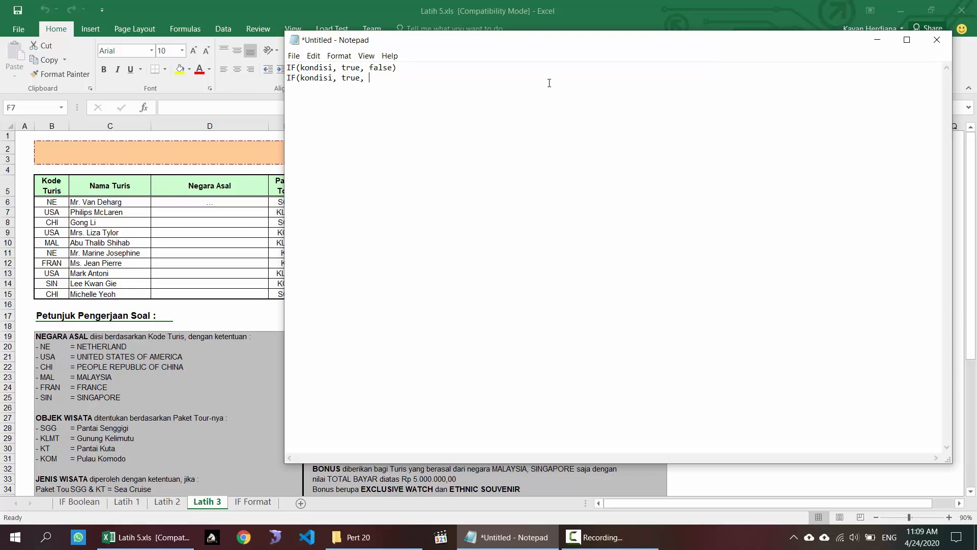
{"action": "type", "text": "ue, if(koni"}
{"action": "key", "text": "BackSpace"}
{"action": "type", "text": "disi2, true, false"}
{"action": "key", "text": "Return"}
Step: Add a third line with the combined-condition syntax "IF(AND(syarat1, syarat2), true, false)"
{"action": "type", "text": "IF("}
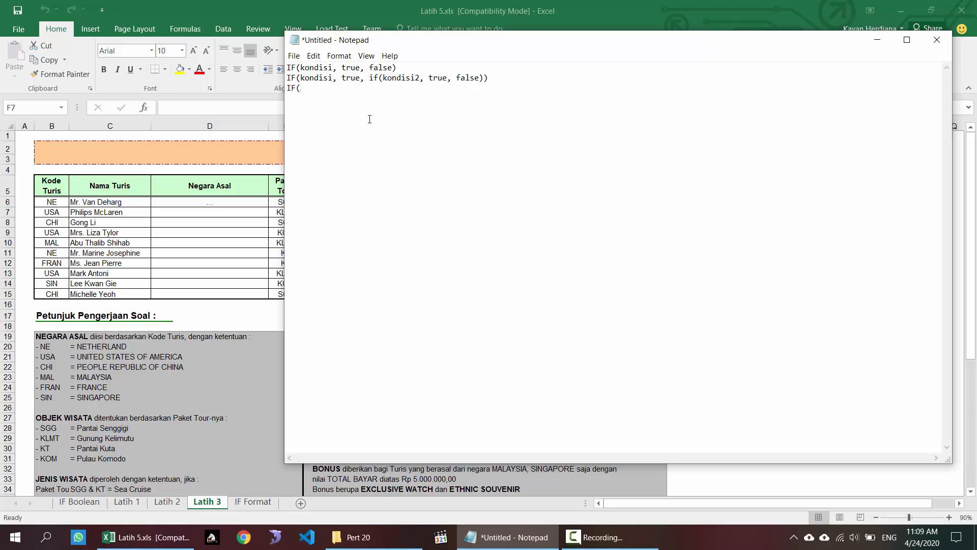
{"action": "type", "text": "AND(syarat1, syarat2), true, "}
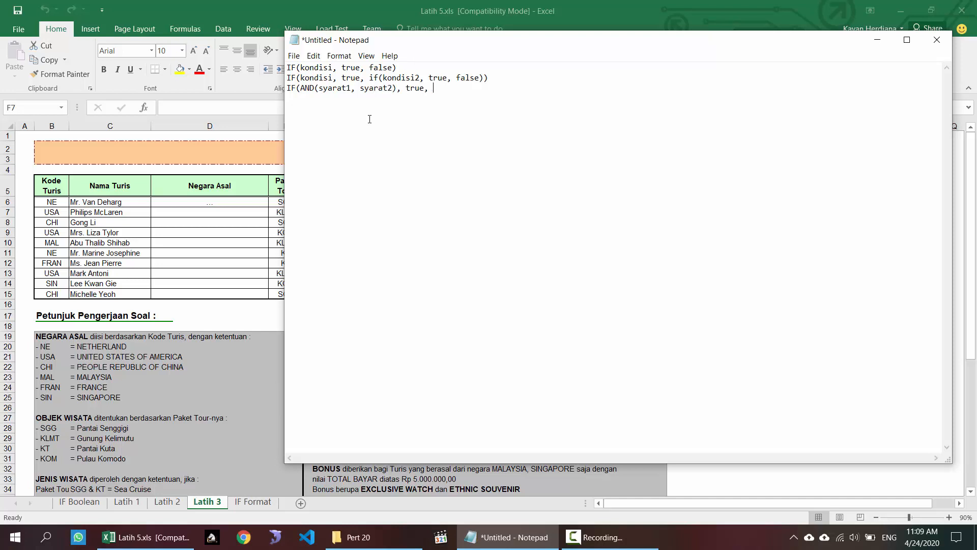
{"action": "type", "text": "false"}
{"action": "left_click_drag", "start_coordinate": [474, 90], "coordinate": [283, 66]}
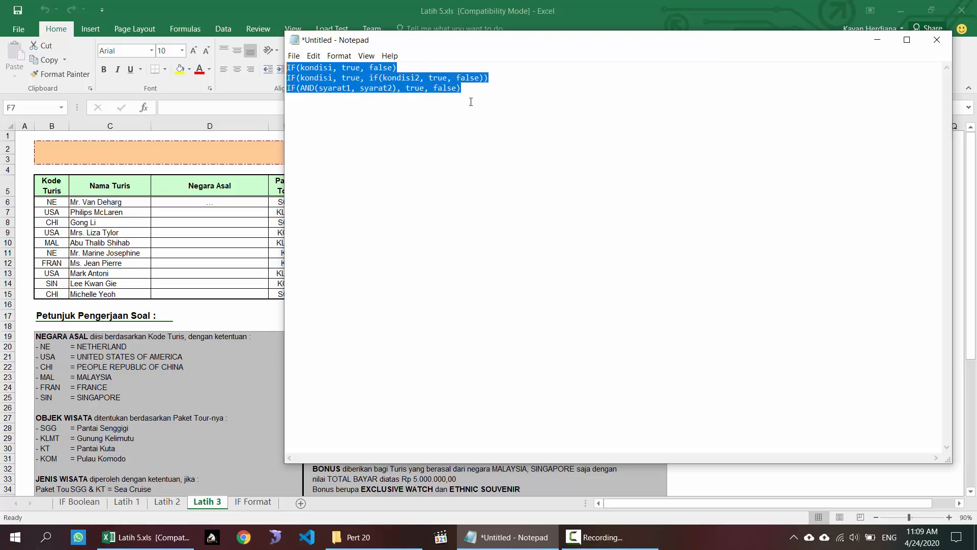
{"action": "left_click", "coordinate": [483, 91]}
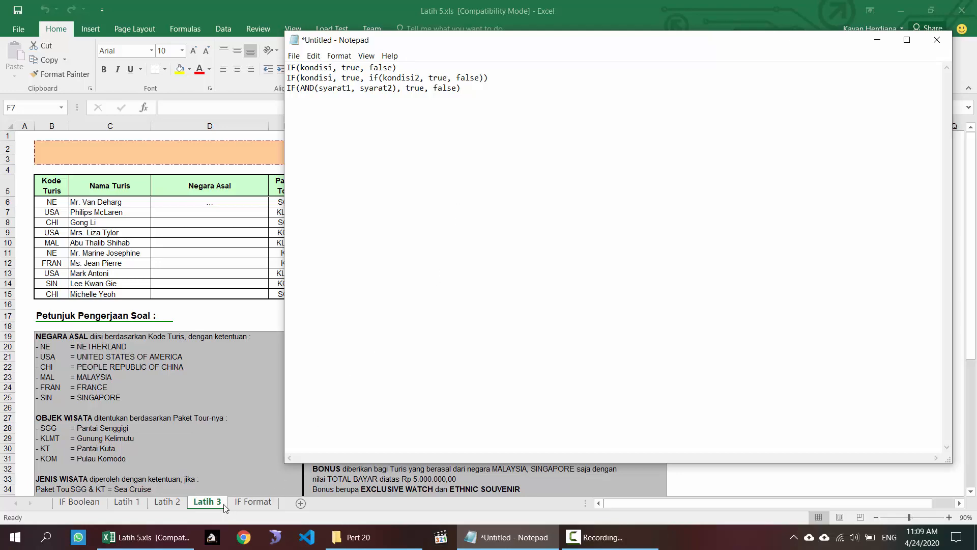
Step: Switch back to Excel and start an IF formula in D6 that returns "Netherland" when B6 equals "NE", opening a nested IF
{"action": "key", "text": "alt+Tab"}
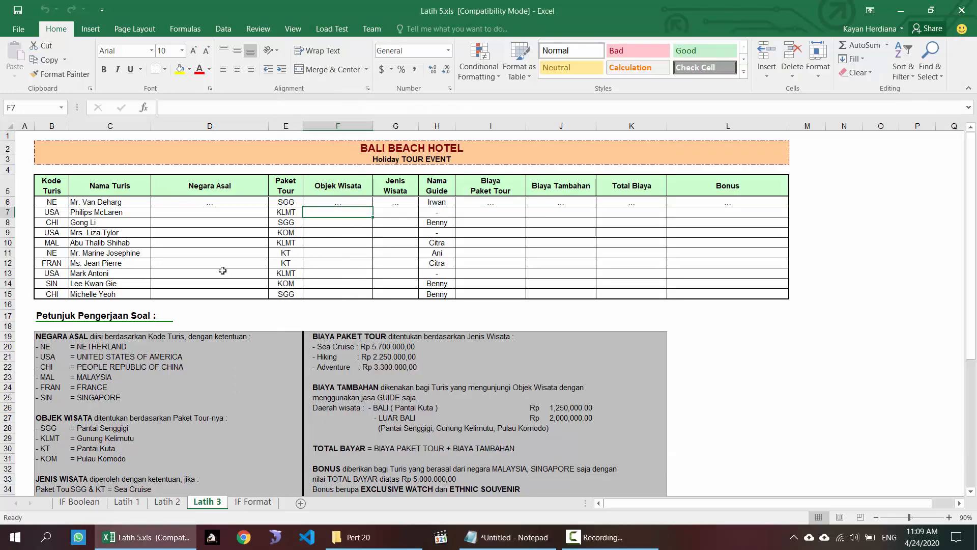
{"action": "left_click", "coordinate": [210, 204]}
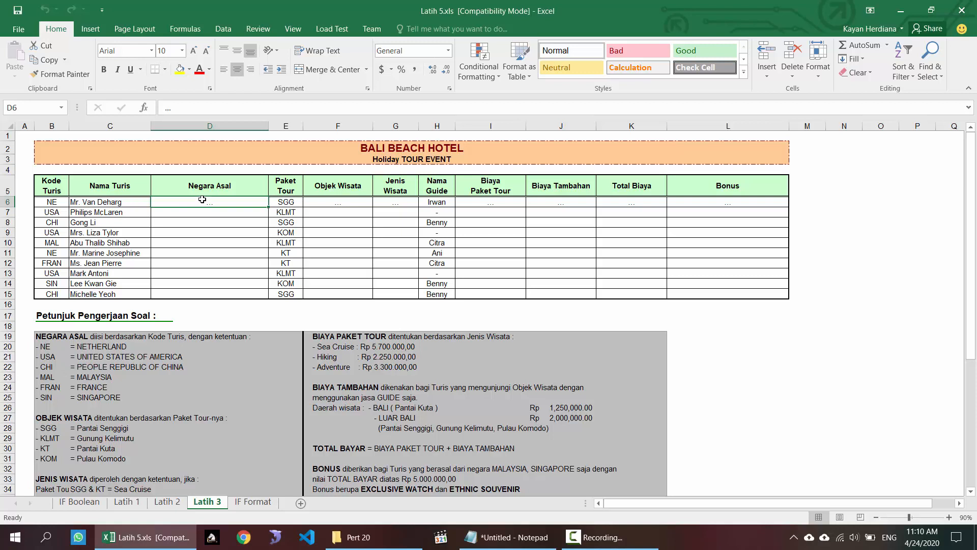
{"action": "type", "text": "=IF("}
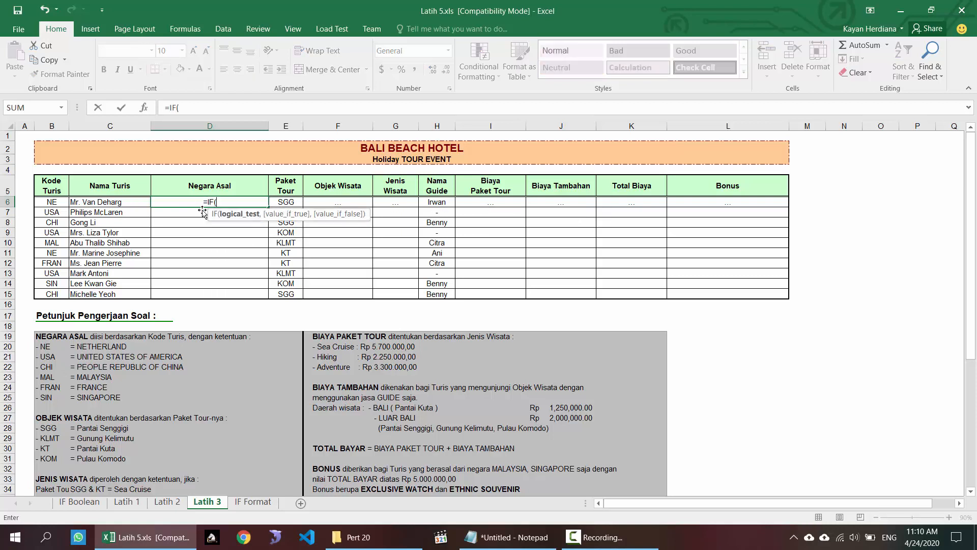
{"action": "left_click", "coordinate": [51, 203]}
{"action": "type", "text": "=\"NE"}
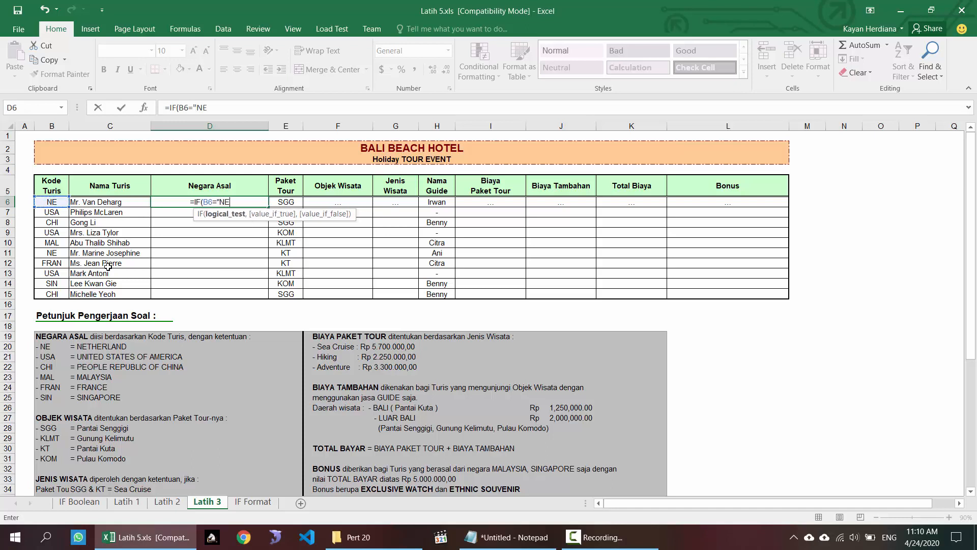
{"action": "type", "text": "\",\""}
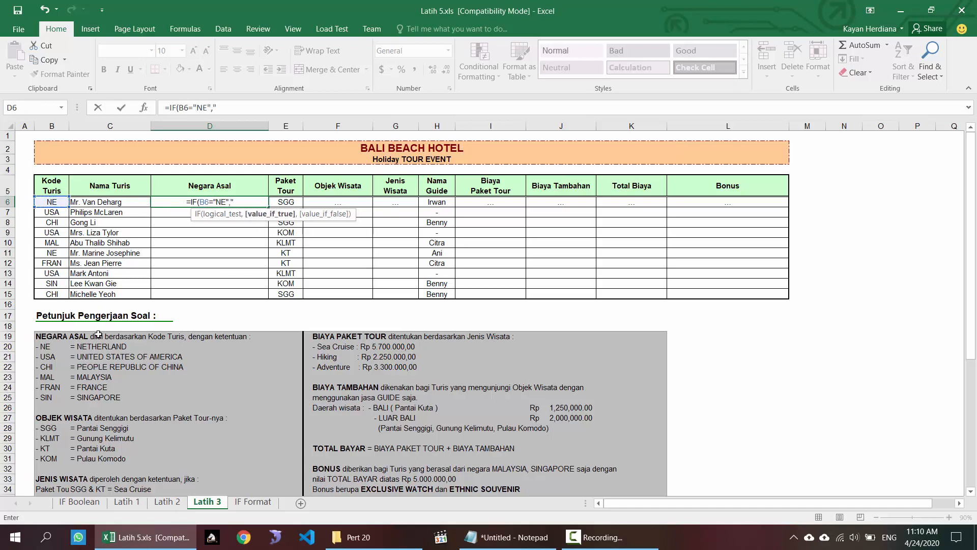
{"action": "type", "text": "Nethe"}
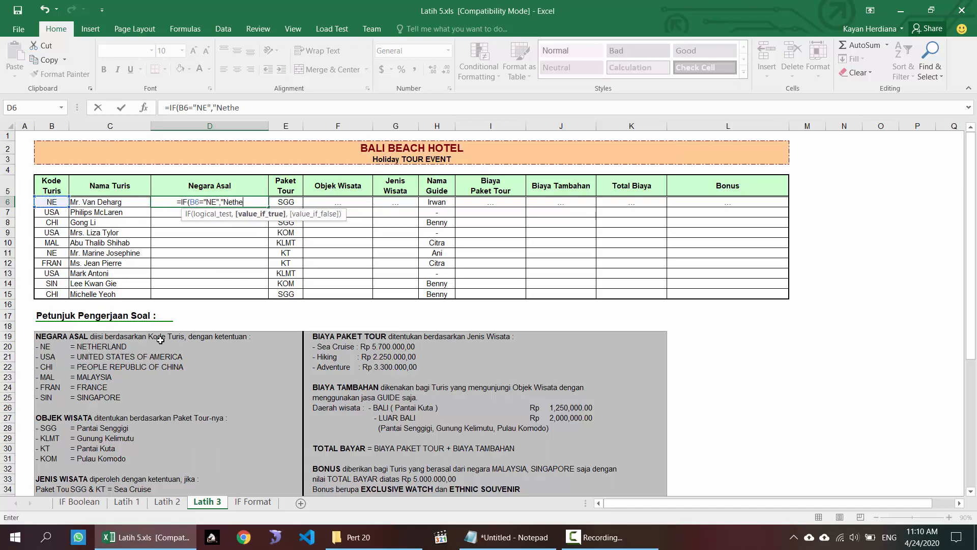
{"action": "type", "text": "rland\",IF("}
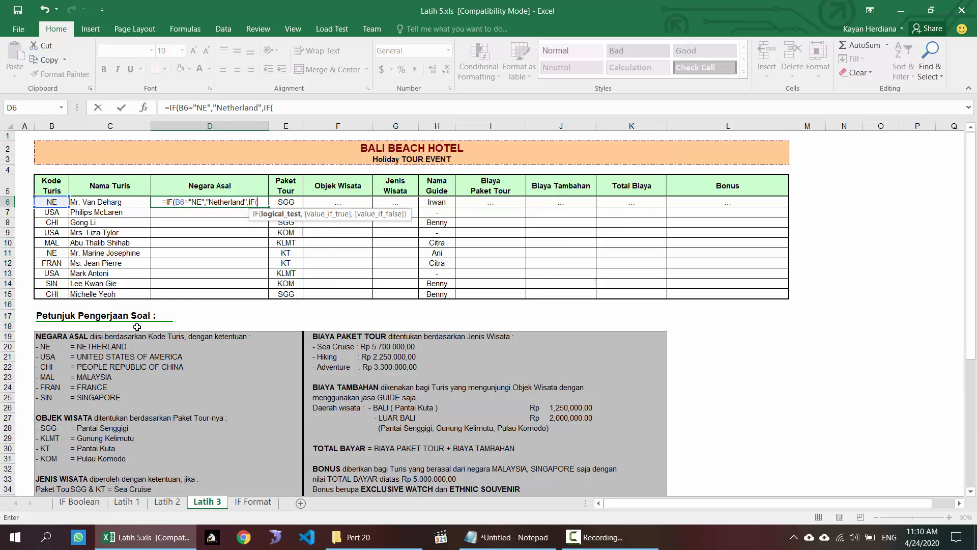
Step: Make the nested IF in D6 return "United States Of America" when B6 equals "USA", and open another nested IF
{"action": "left_click", "coordinate": [55, 204]}
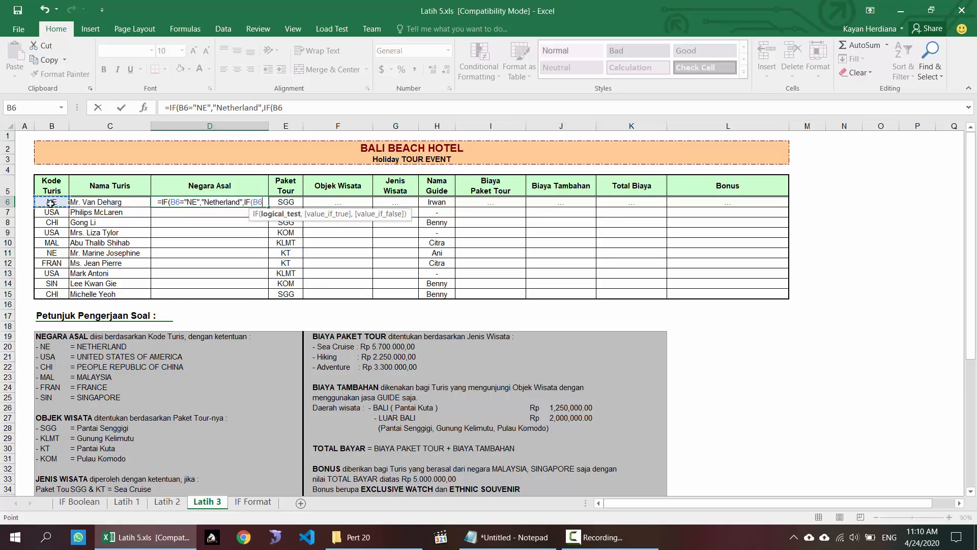
{"action": "type", "text": "=\"US"}
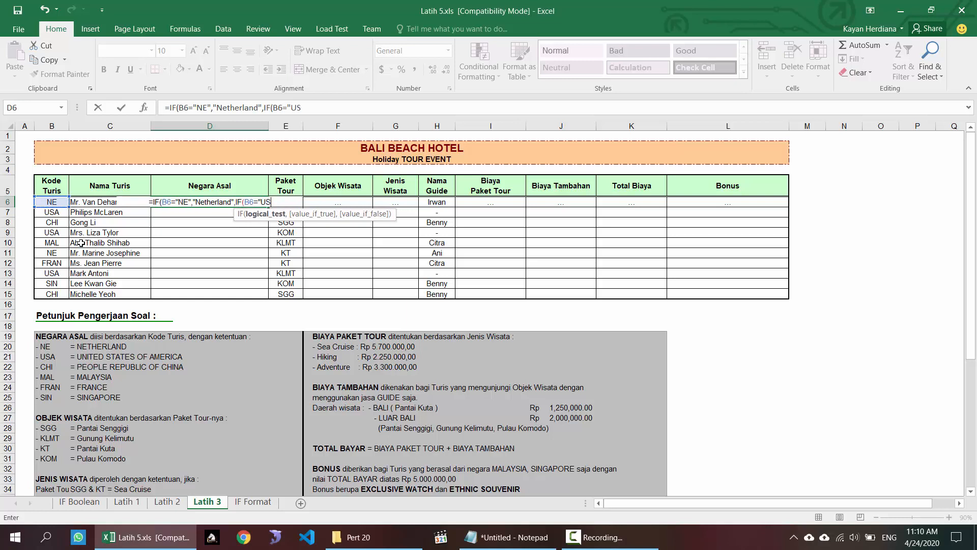
{"action": "type", "text": "A\",\""}
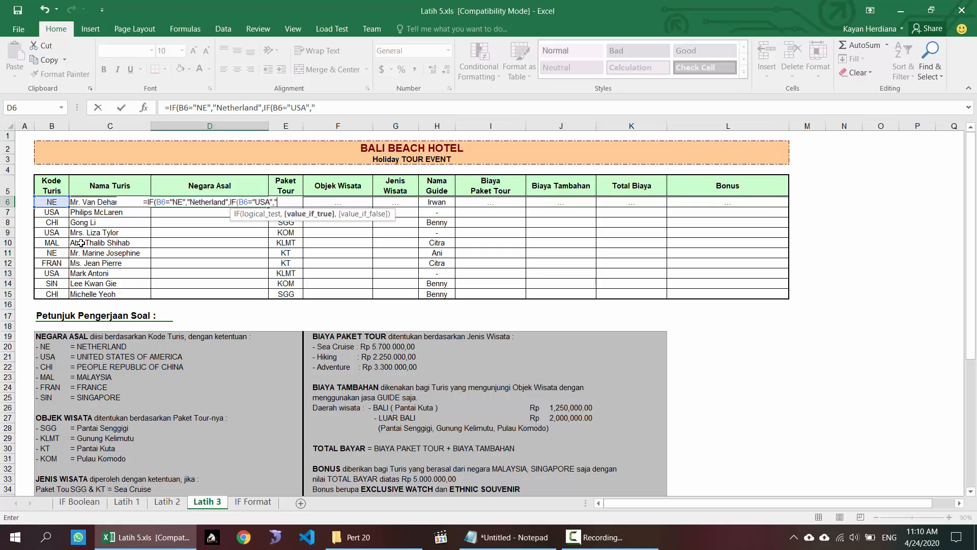
{"action": "type", "text": "United"}
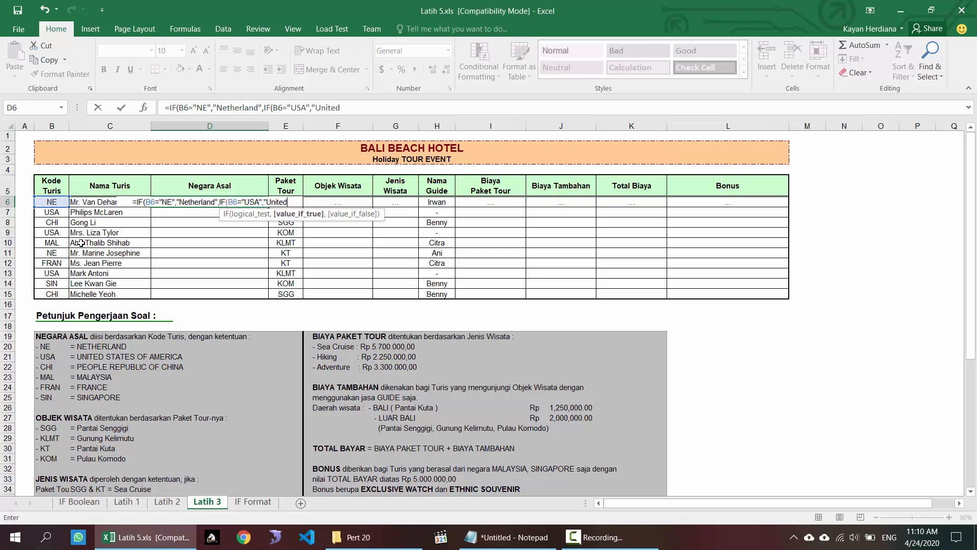
{"action": "type", "text": " States Of"}
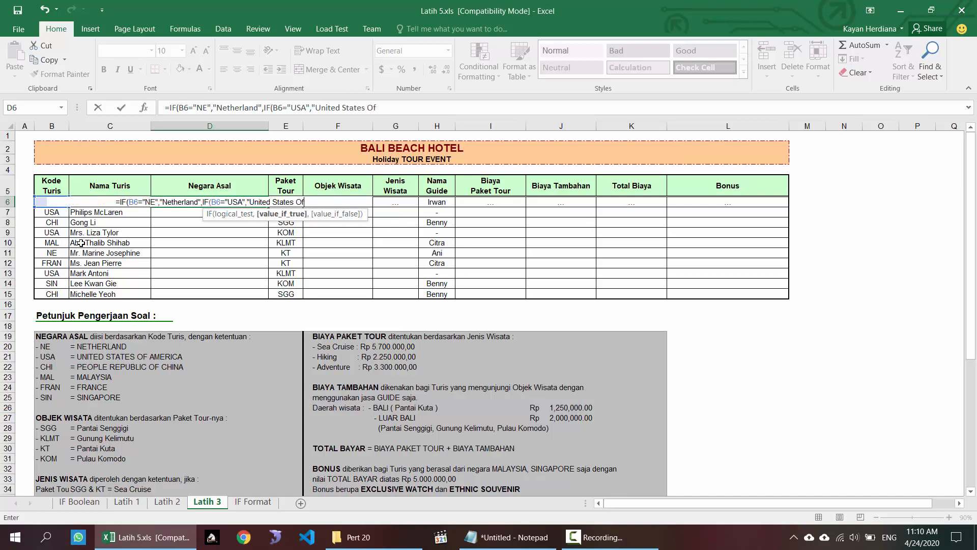
{"action": "type", "text": " America"}
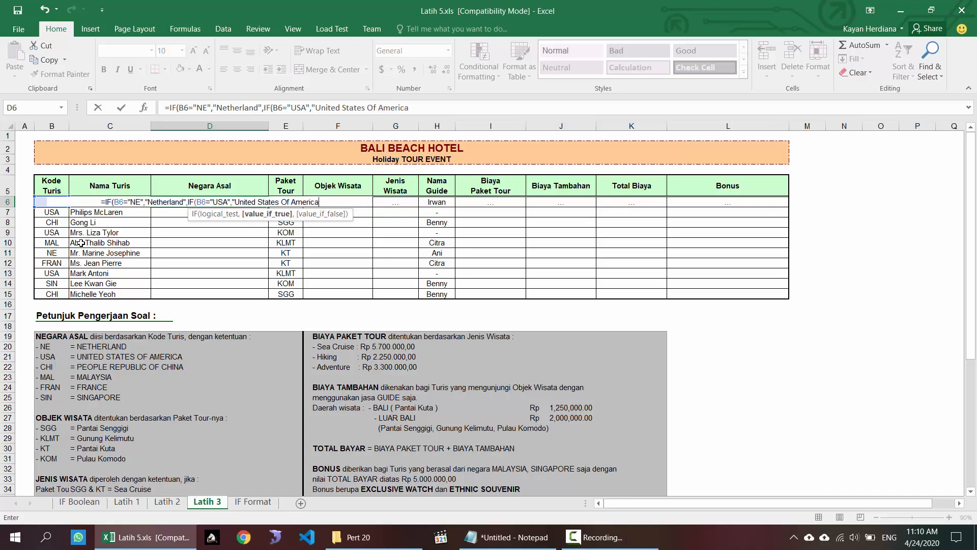
{"action": "type", "text": "\",IF("}
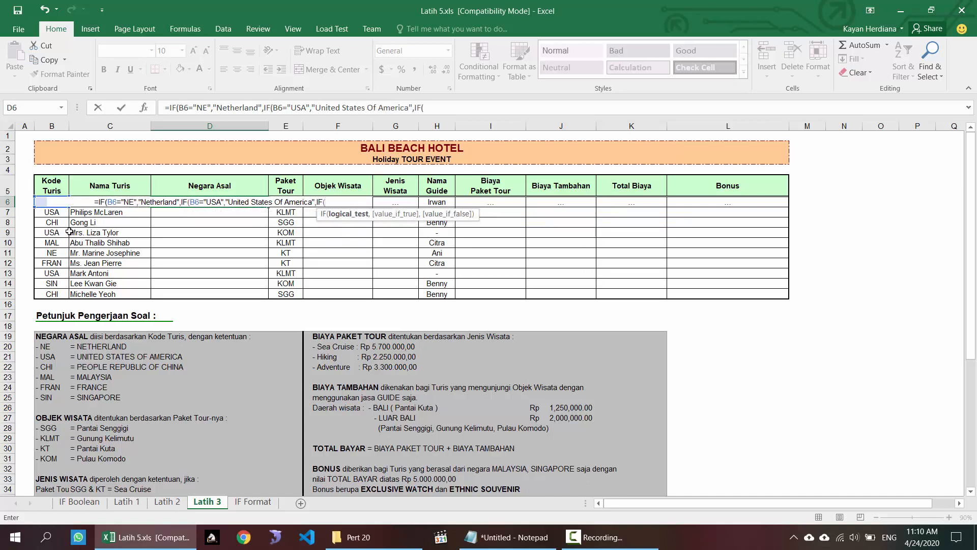
Step: Make the nested IF in D6 return "People Republic of China" when B6 equals "CHI", and open another nested IF
{"action": "type", "text": "B6=\""}
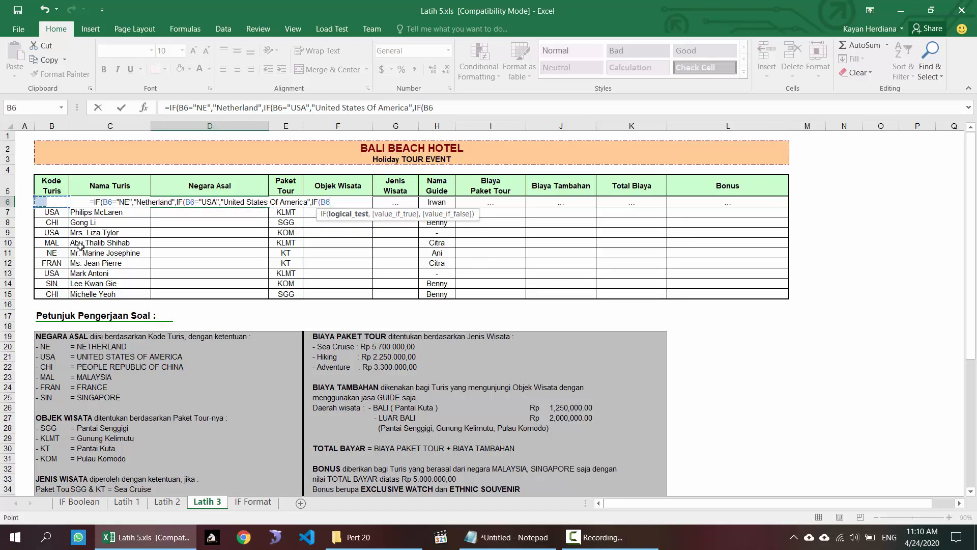
{"action": "type", "text": "CHI"}
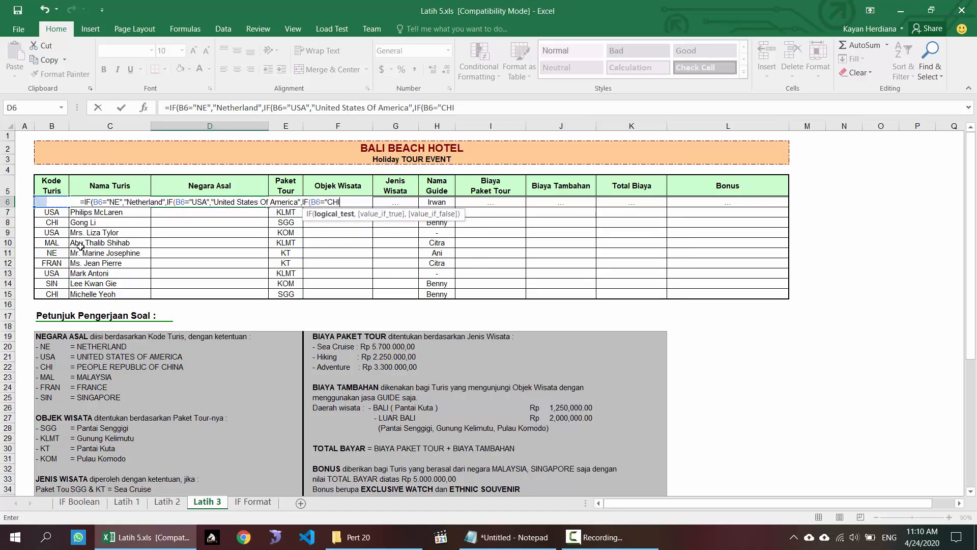
{"action": "type", "text": "\","}
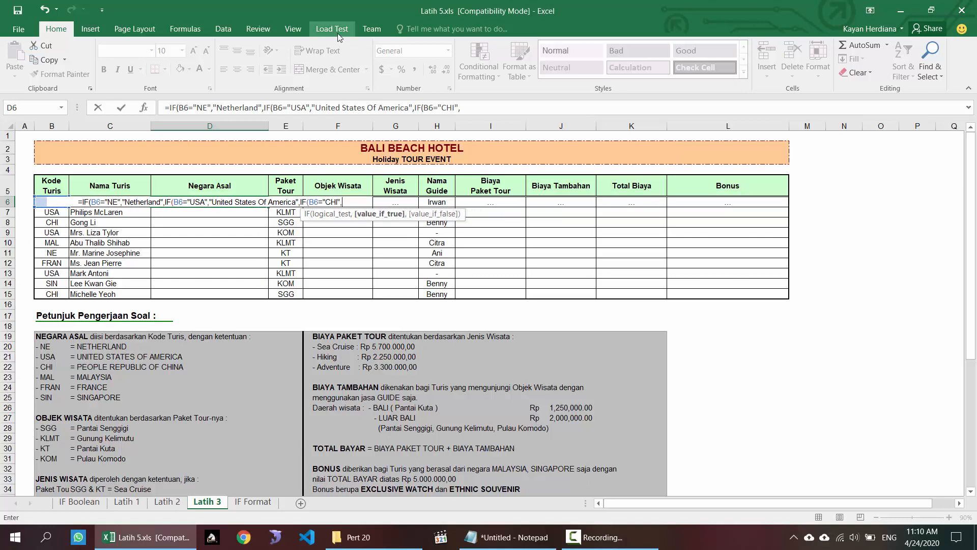
{"action": "type", "text": "\"Pe"}
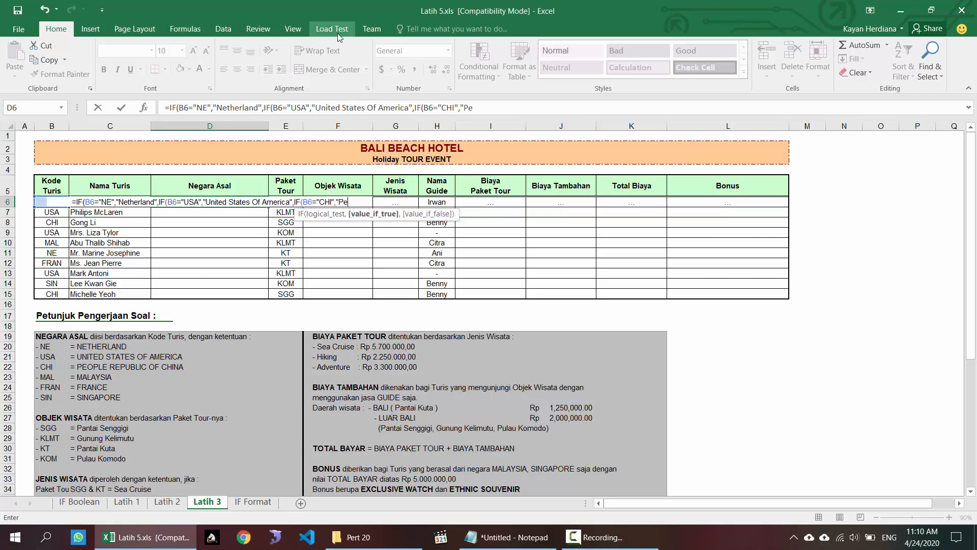
{"action": "type", "text": "ople Repu"}
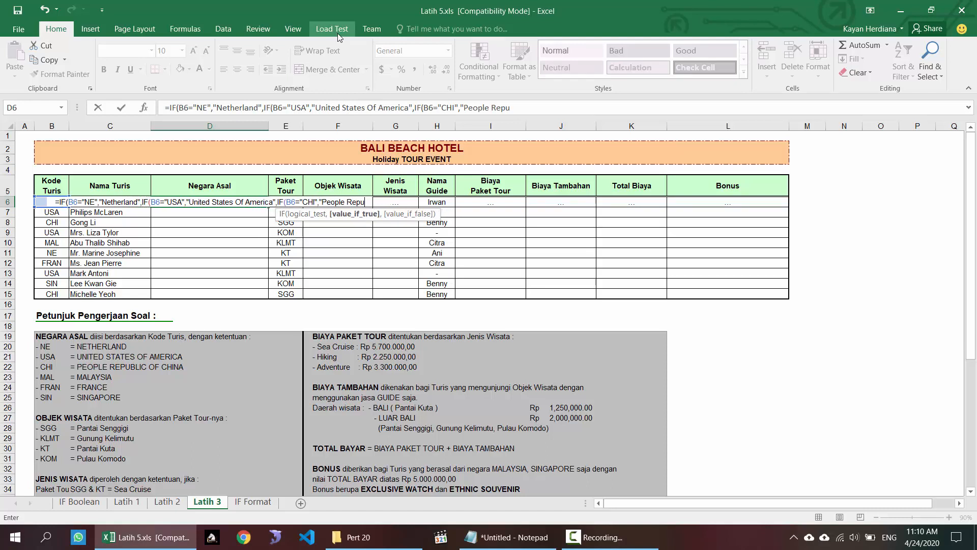
{"action": "type", "text": "blic of"}
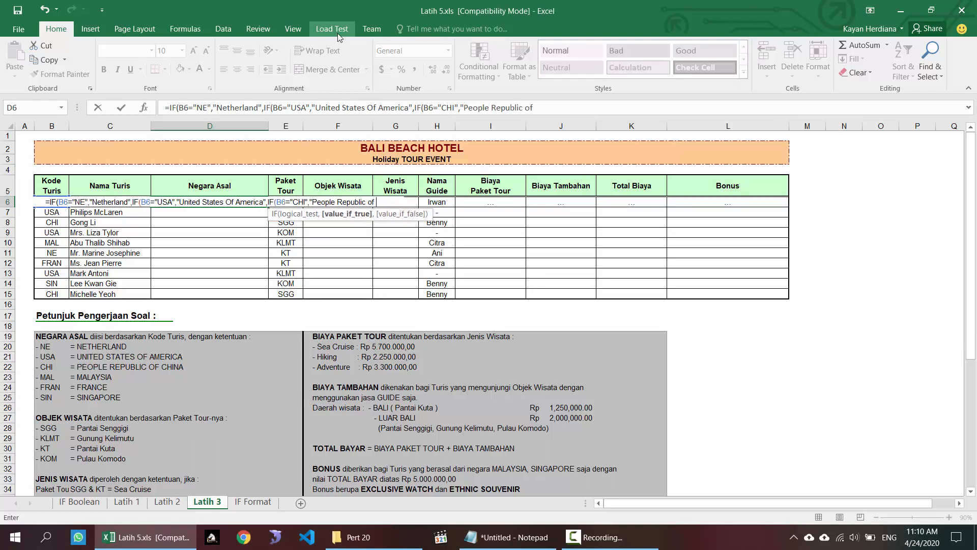
{"action": "type", "text": " China"}
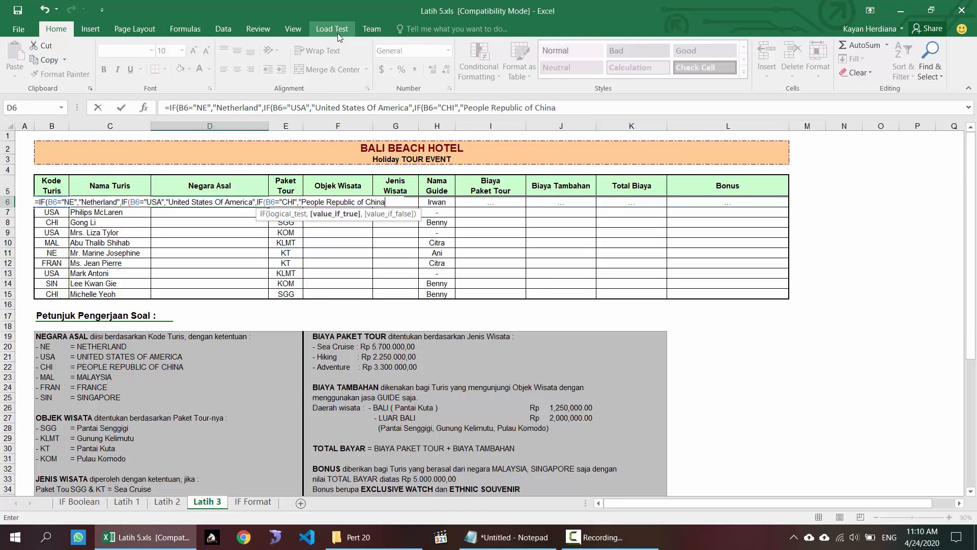
{"action": "type", "text": "\",IF("}
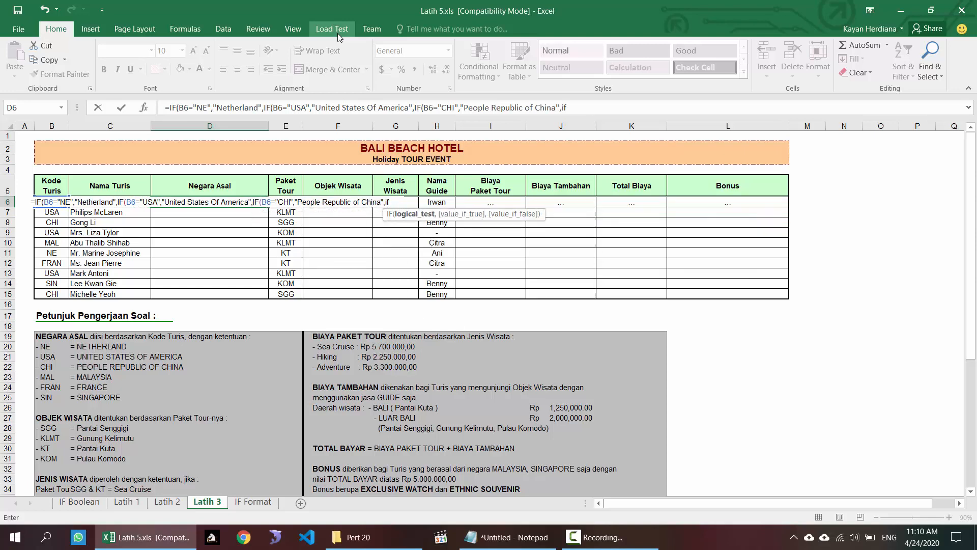
Step: Make the nested IF in D6 return "Malaysia" when B6 equals "MAL", and open another nested IF
{"action": "key", "text": "Left"}
{"action": "key", "text": "Left"}
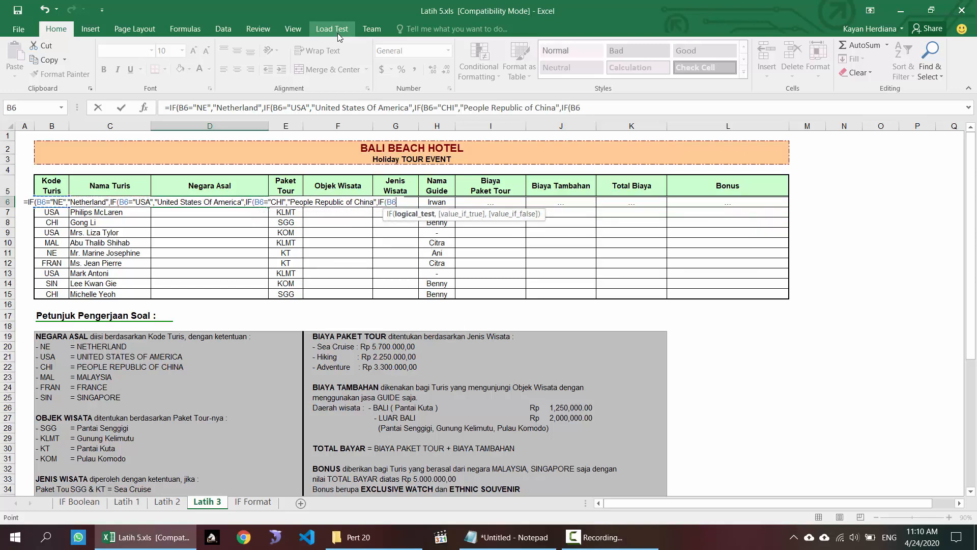
{"action": "type", "text": "=\"MAL"}
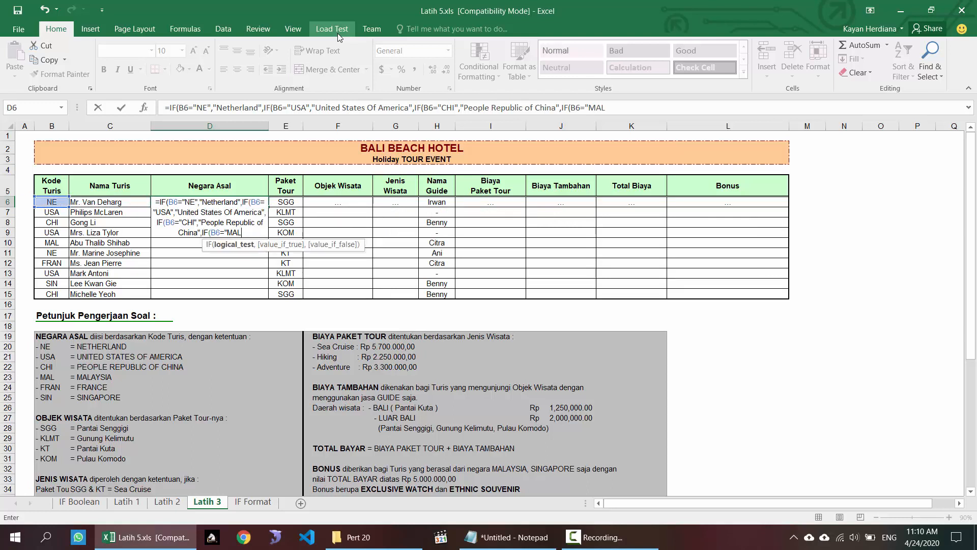
{"action": "type", "text": "\",\"Malaysia"}
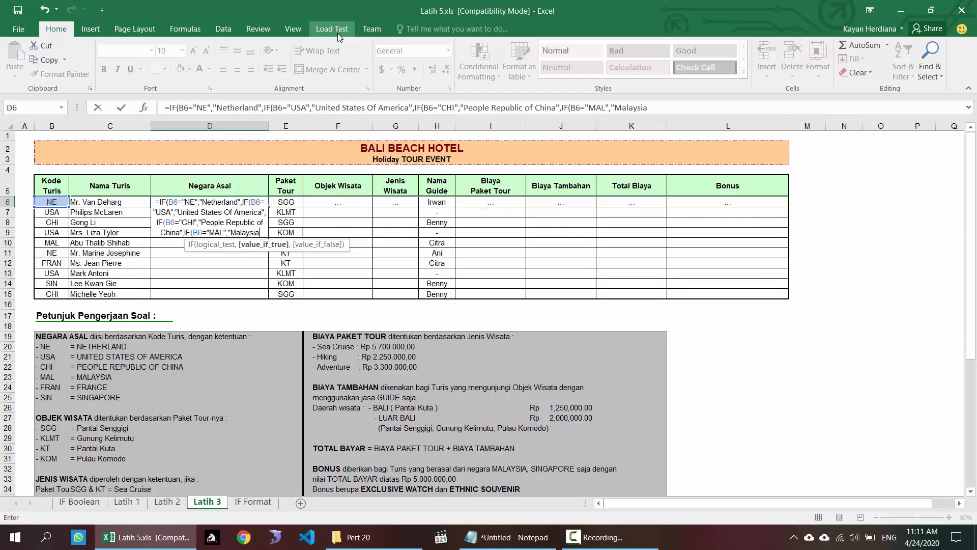
{"action": "type", "text": "\","}
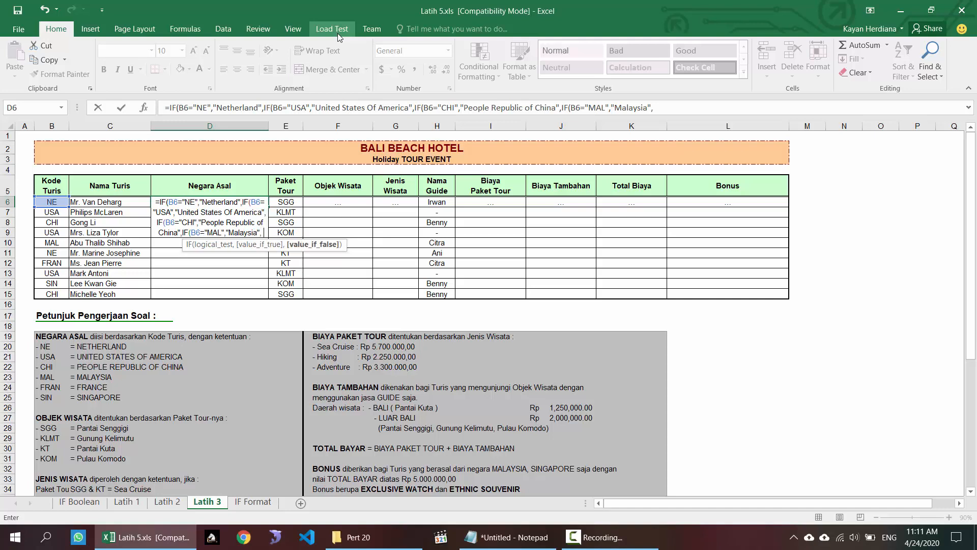
{"action": "type", "text": "I"}
{"action": "key", "text": "BackSpace"}
{"action": "type", "text": "IF("}
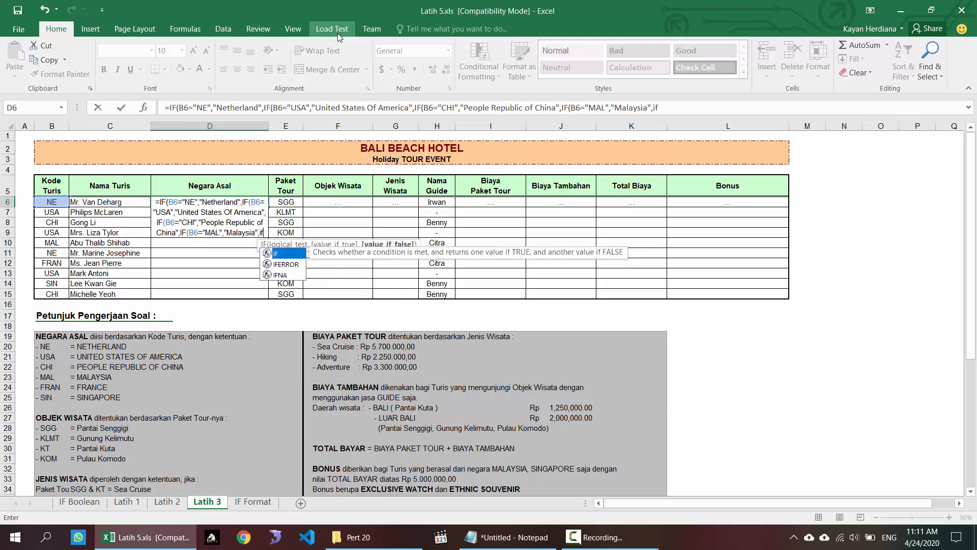
Step: Make the innermost IF in D6 return "Fance" when B6 equals "Fran"
{"action": "key", "text": "Left"}
{"action": "key", "text": "Left"}
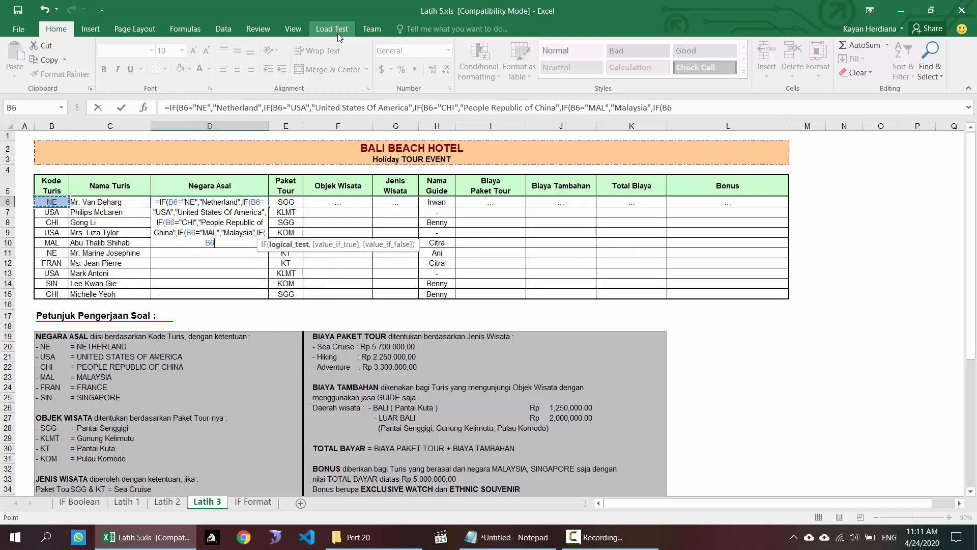
{"action": "type", "text": "=\"F"}
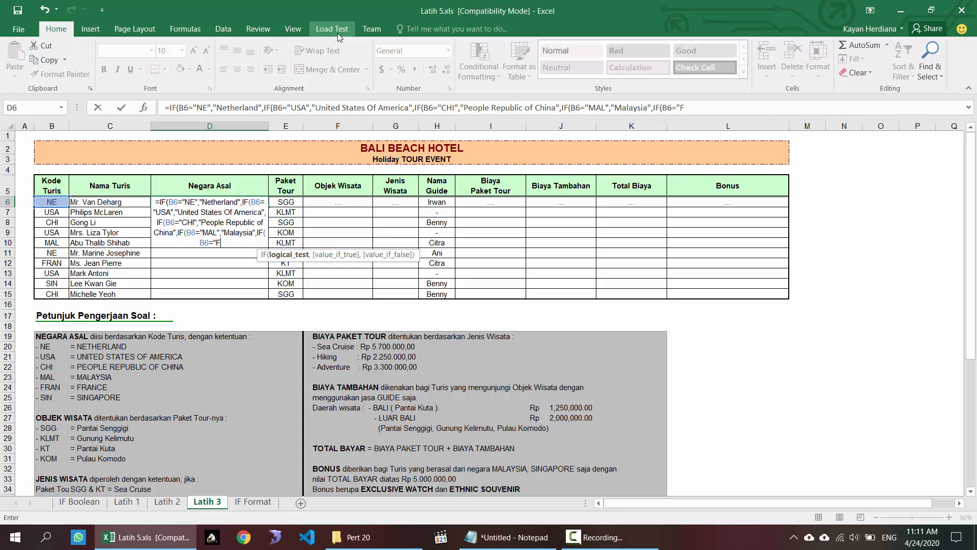
{"action": "type", "text": "ran\",\"Fance"}
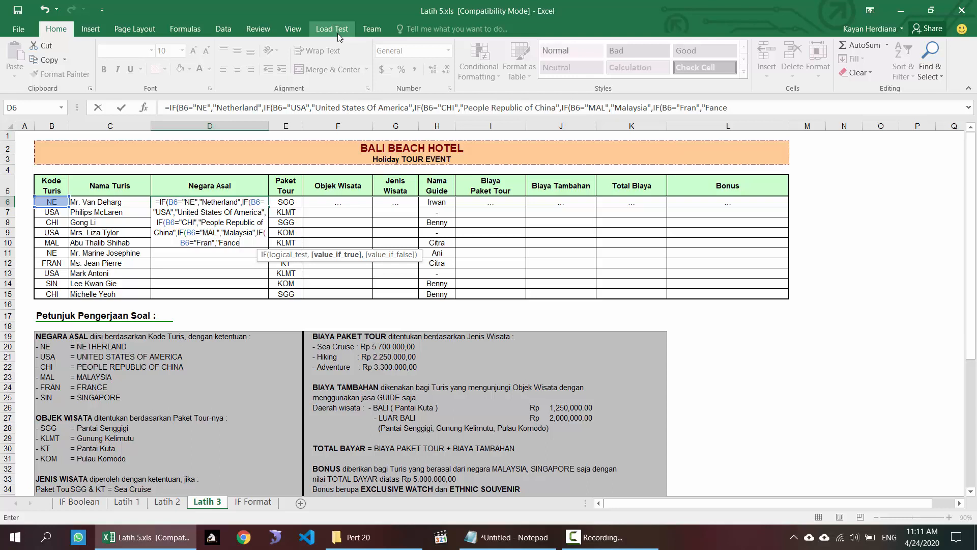
{"action": "type", "text": "\","}
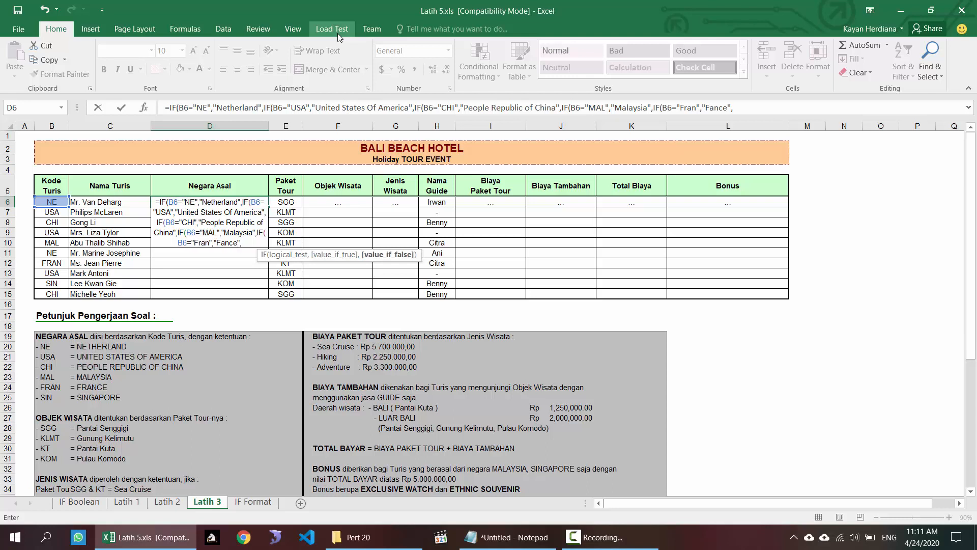
Step: Finish the D6 formula with "Singapore" as the last alternative and fill it down the Negara Asal column to D15
{"action": "type", "text": "\"SIngapore"}
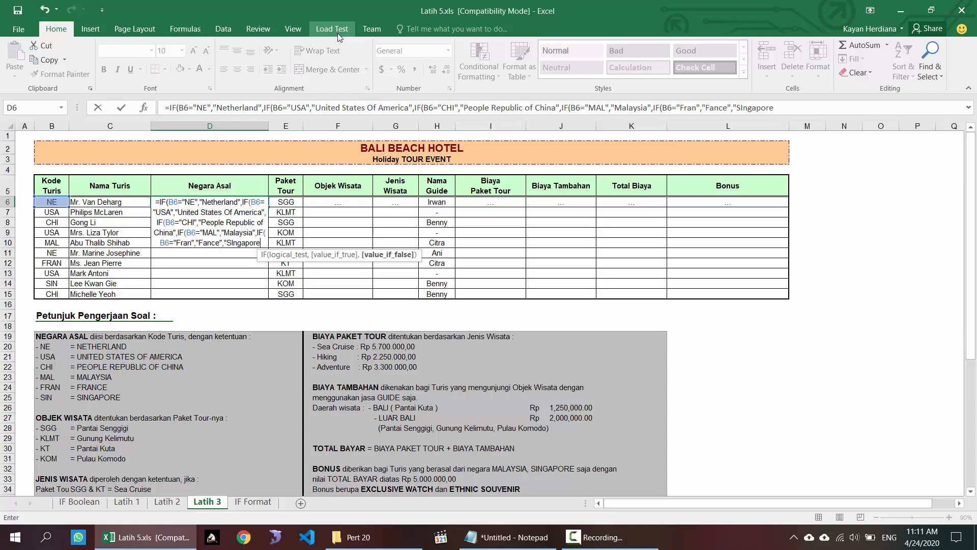
{"action": "type", "text": "\")))))"}
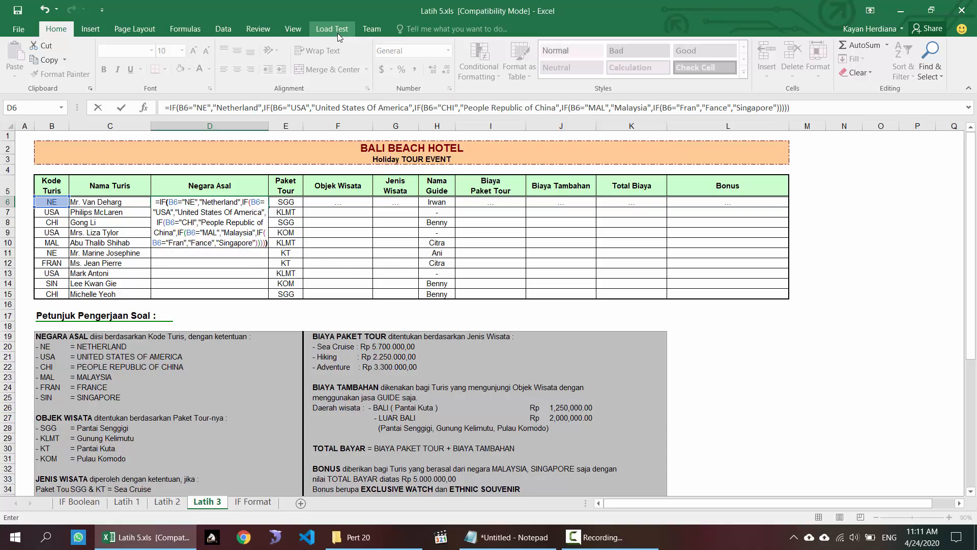
{"action": "key", "text": "Return"}
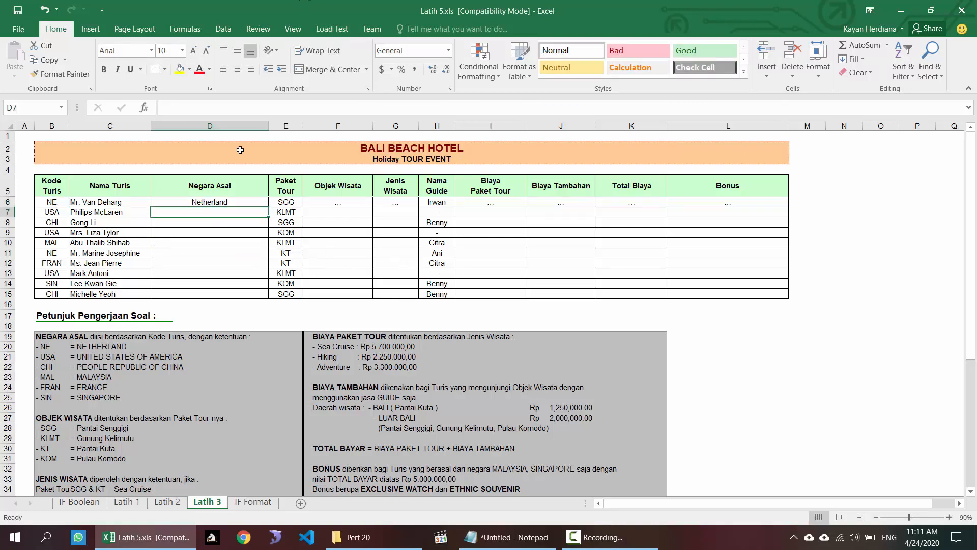
{"action": "left_click", "coordinate": [250, 202]}
{"action": "double_click", "coordinate": [266, 208]}
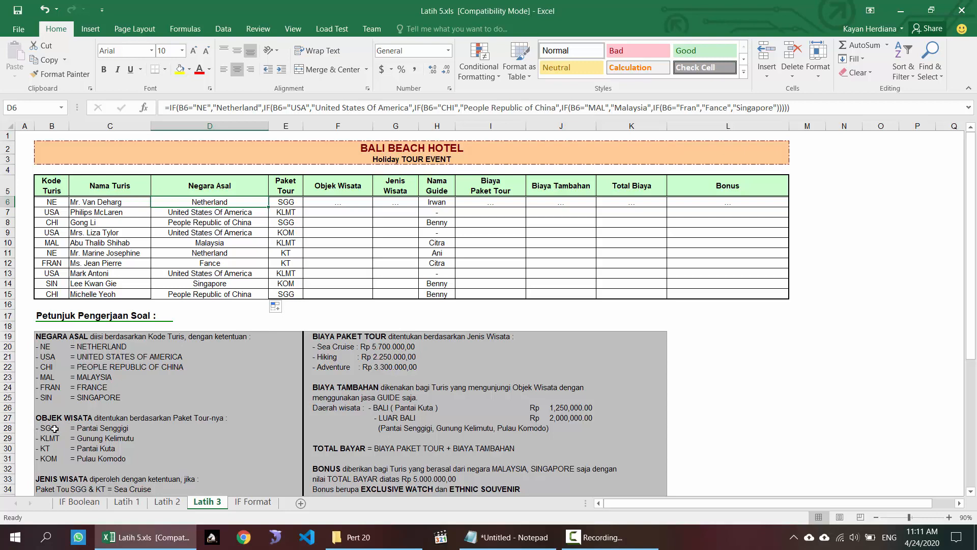
Step: Start an IF formula in F6 that returns "Pantai Senggigi" when E6 equals "SDD"
{"action": "left_click", "coordinate": [330, 203]}
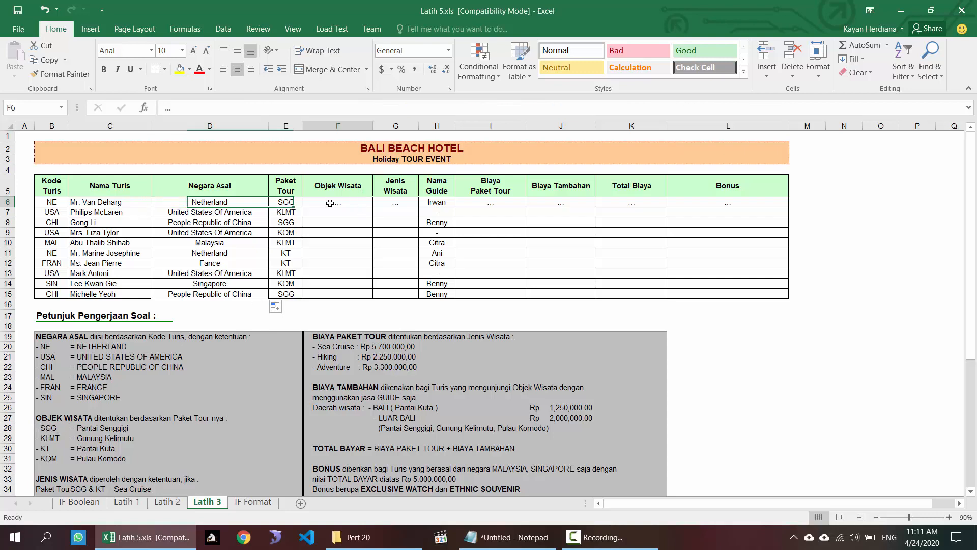
{"action": "type", "text": "=if"}
{"action": "key", "text": "Tab"}
{"action": "key", "text": "Left"}
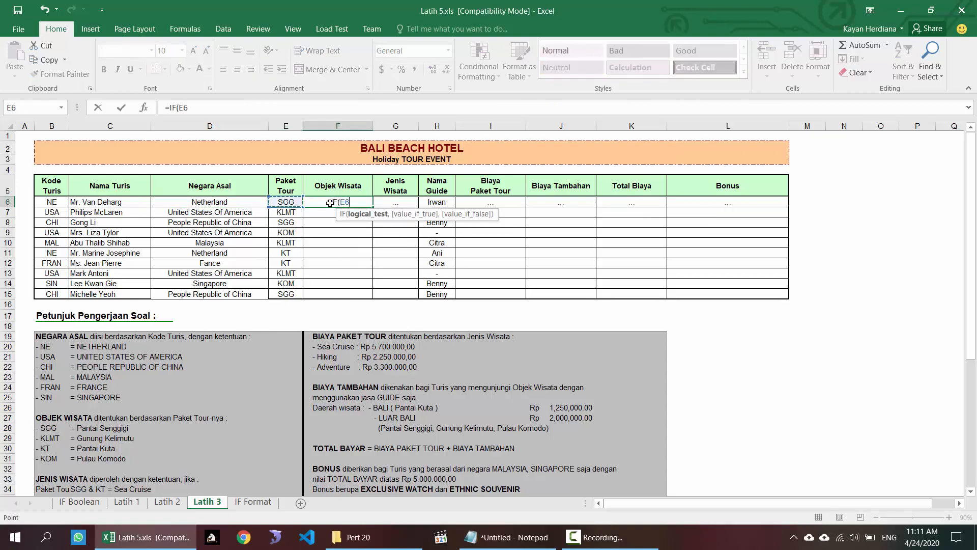
{"action": "type", "text": "=\"SDD"}
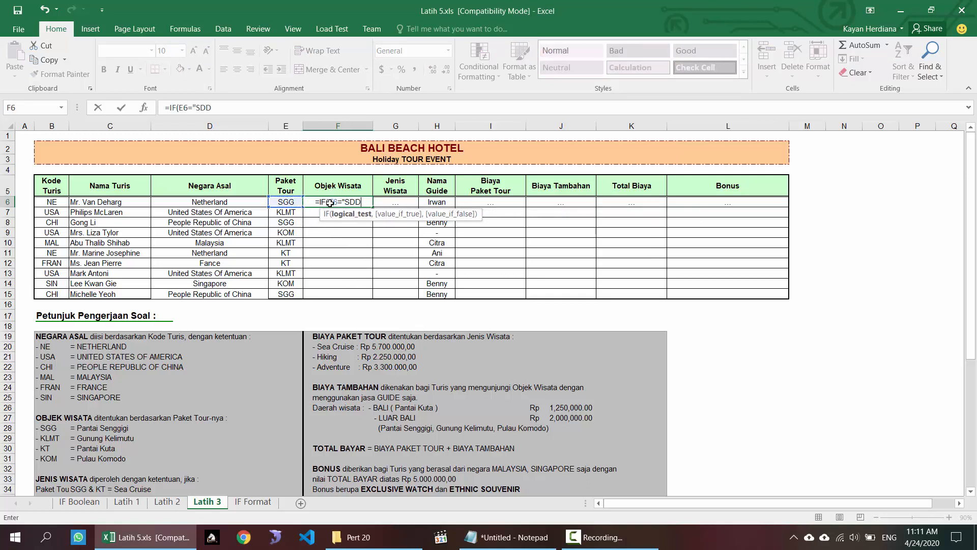
{"action": "type", "text": "\",\"Pa"}
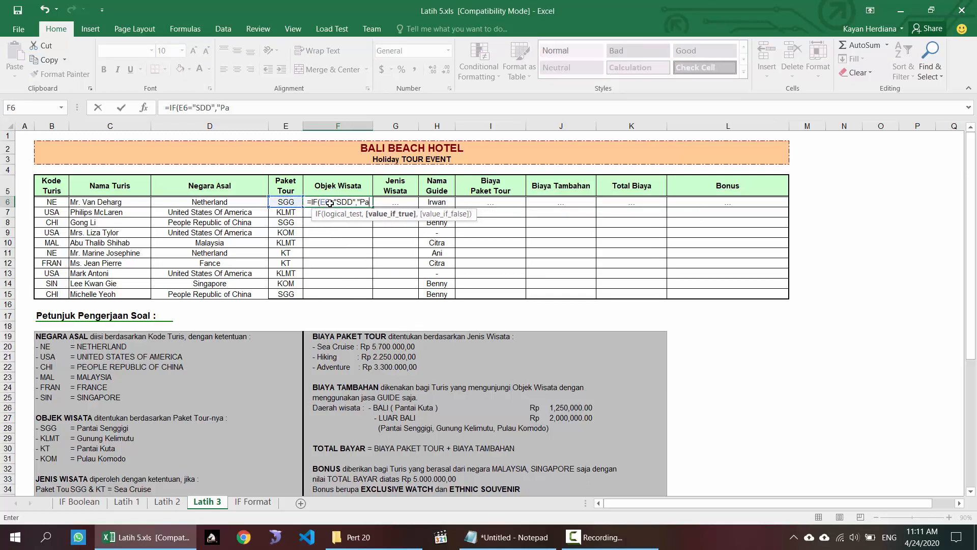
{"action": "type", "text": "ntai Senggi"}
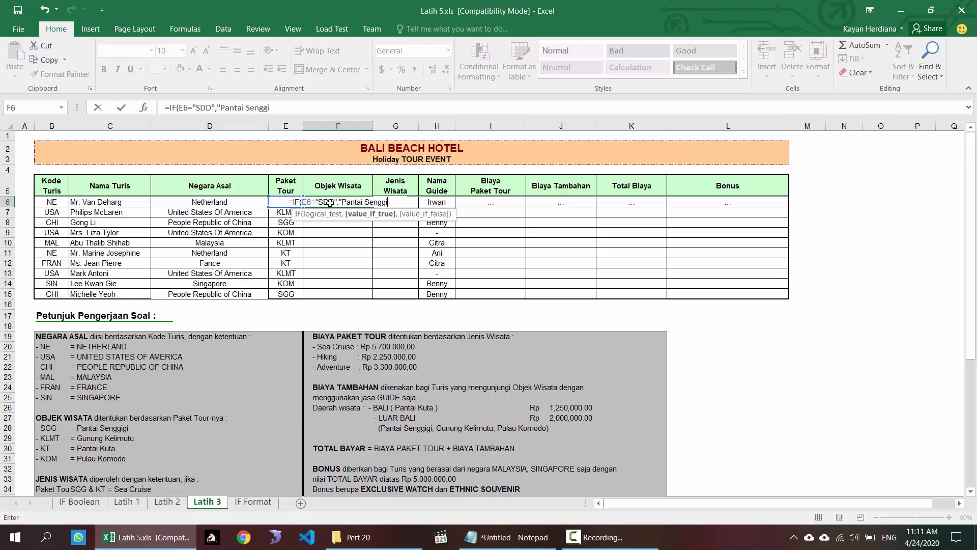
{"action": "type", "text": "gi\","}
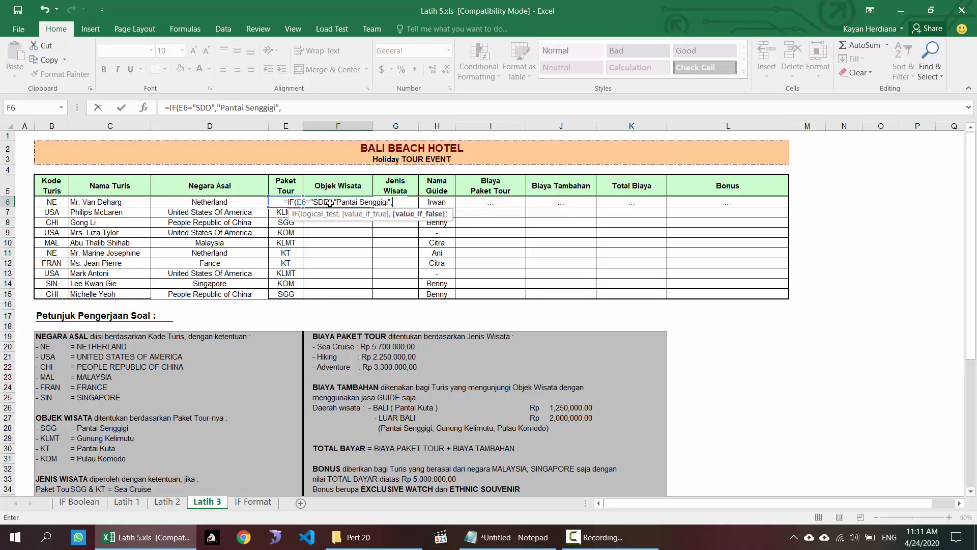
Step: Add a nested IF to the F6 formula that returns "Gunung Kelimutu" when E6 equals "KLMT"
{"action": "type", "text": "IF(E6=\""}
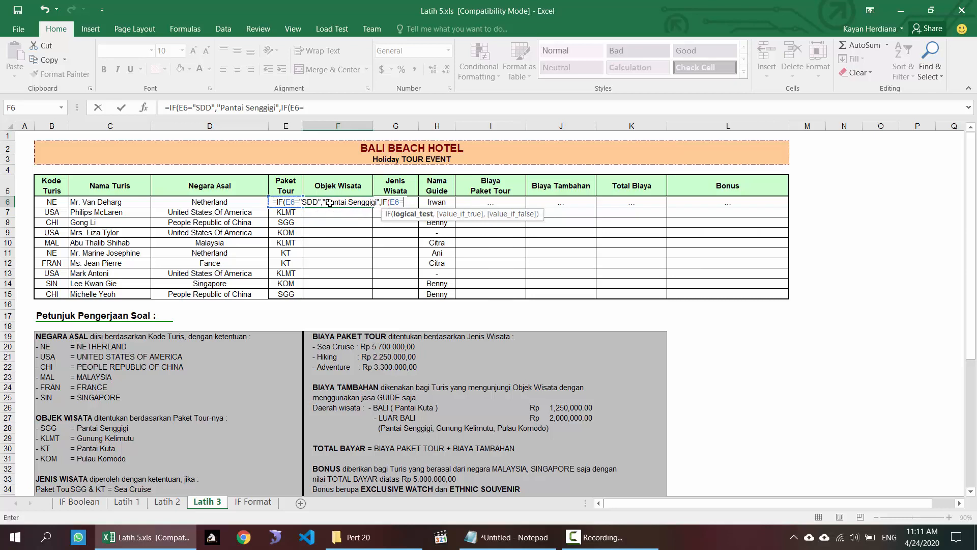
{"action": "type", "text": "KLMT"}
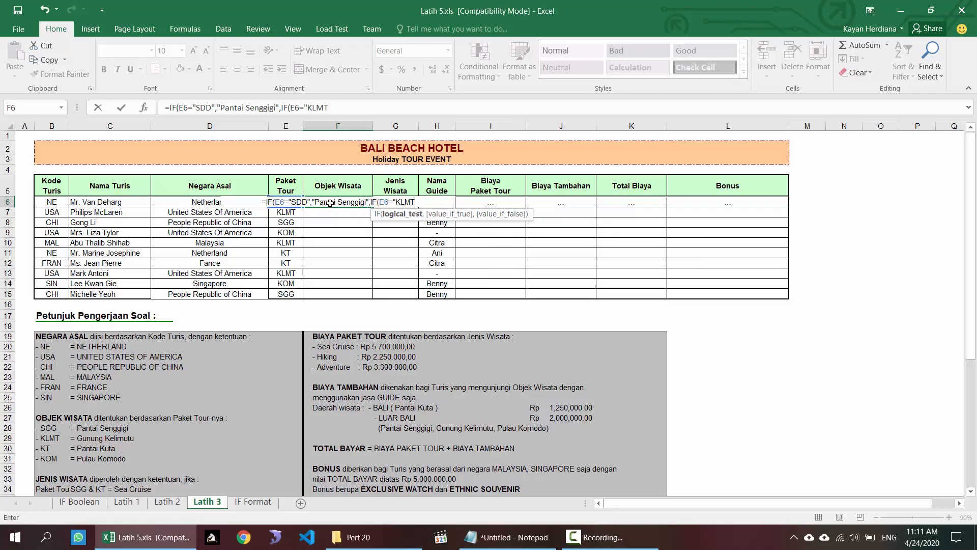
{"action": "type", "text": "\",\""}
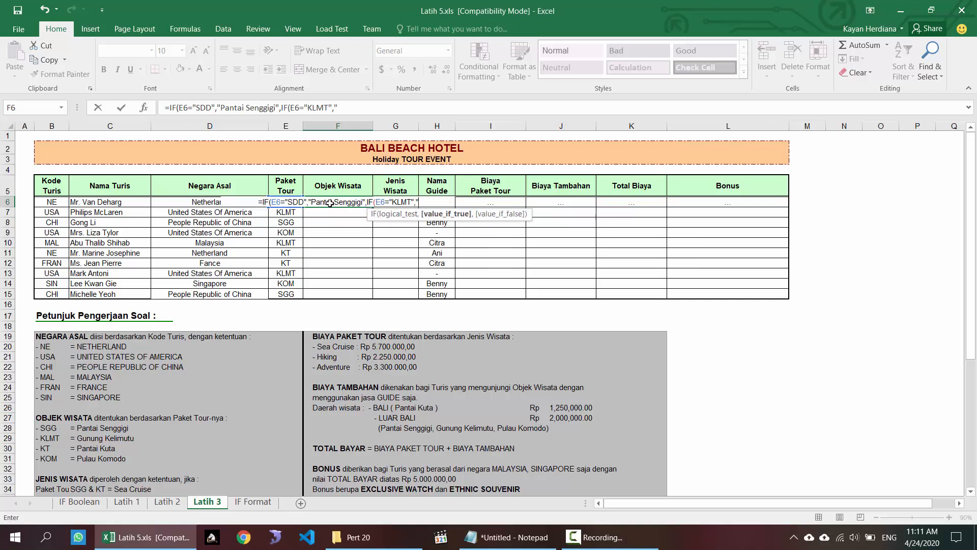
{"action": "type", "text": "Gunung Keli"}
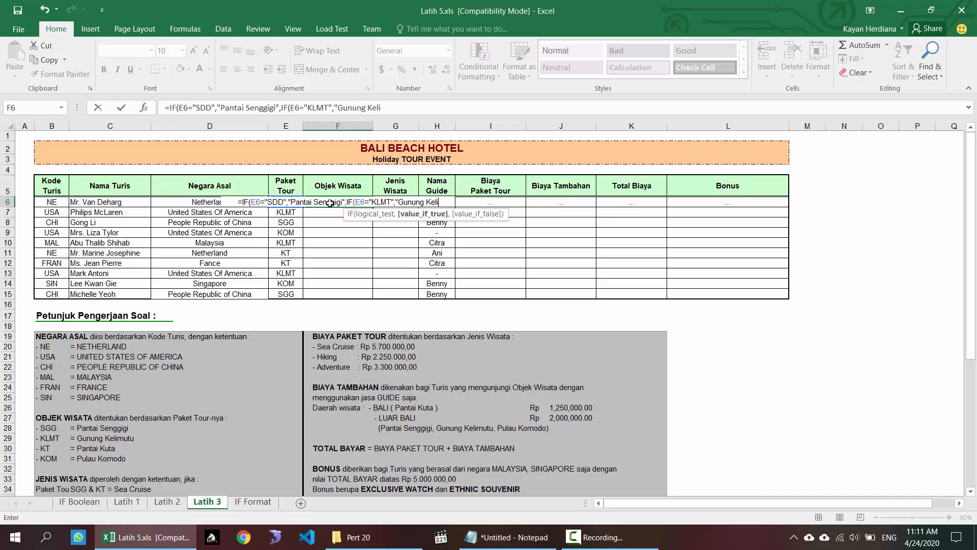
{"action": "type", "text": "mutu"}
{"action": "type", "text": "\",\"if"}
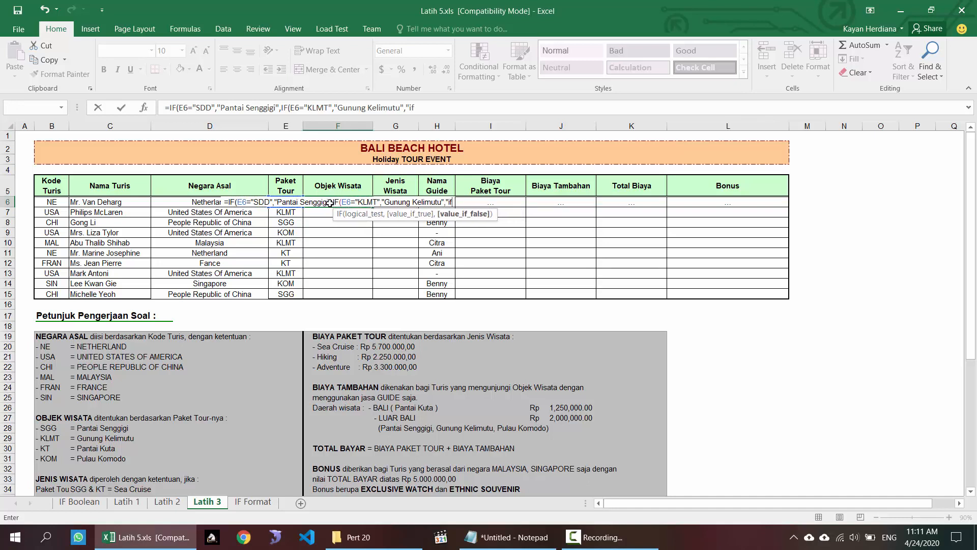
Step: Replace the mistakenly quoted "if" at the end of the F6 formula with the opening of another nested IF
{"action": "key", "text": "Return"}
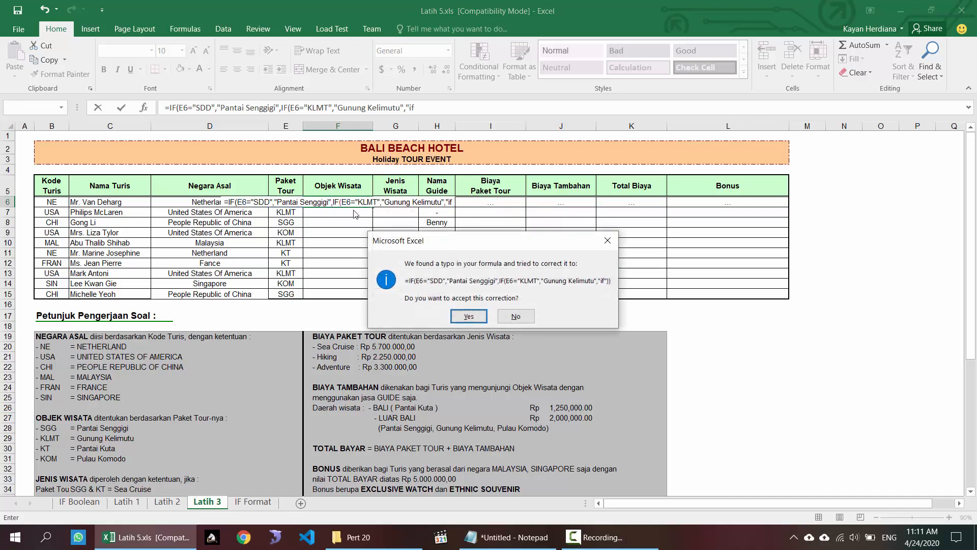
{"action": "key", "text": "Escape"}
{"action": "key", "text": "Escape"}
{"action": "left_click", "coordinate": [431, 104]}
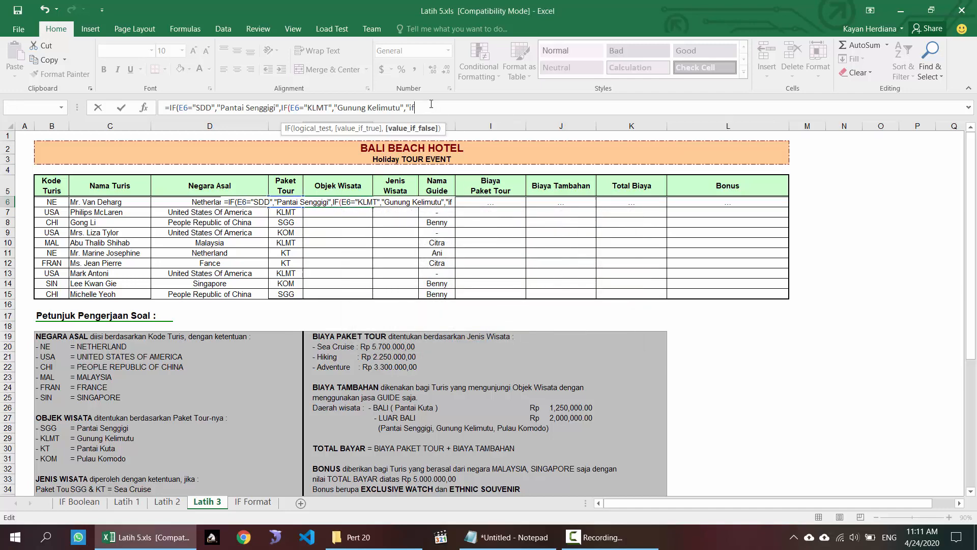
{"action": "type", "text": "IF("}
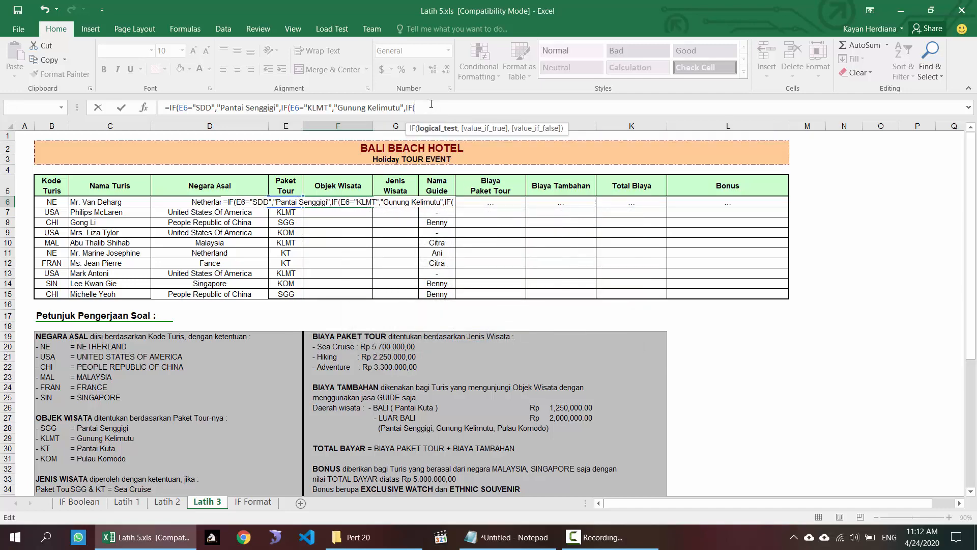
Step: Complete the third IF in the F6 formula so it returns "Pantai Kuta" when E6 equals "KT"
{"action": "type", "text": "E6=\""}
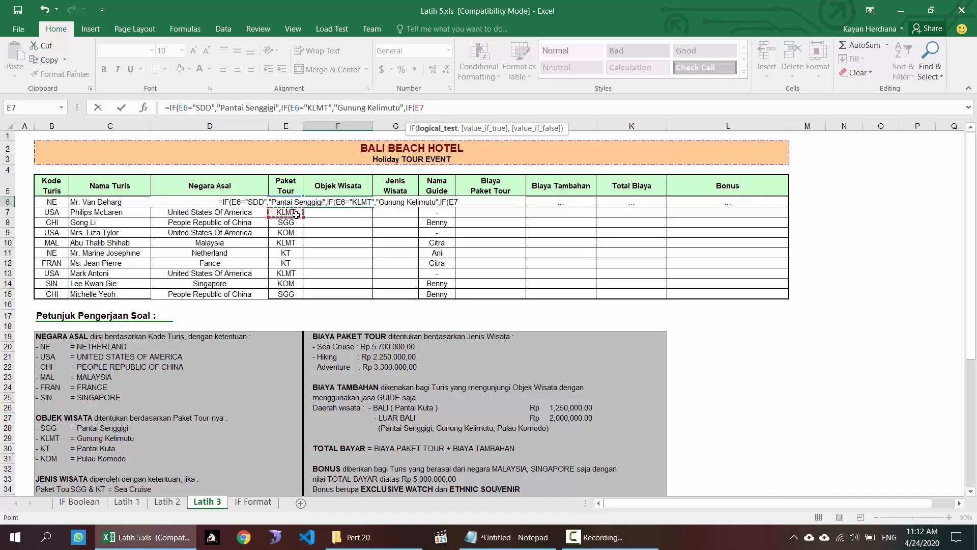
{"action": "type", "text": "KT"}
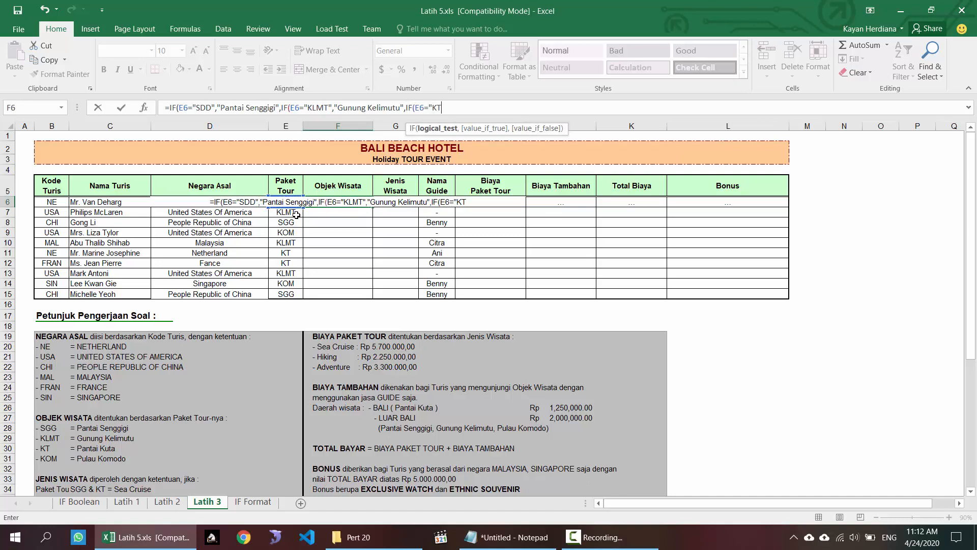
{"action": "type", "text": "\",\"Pan"}
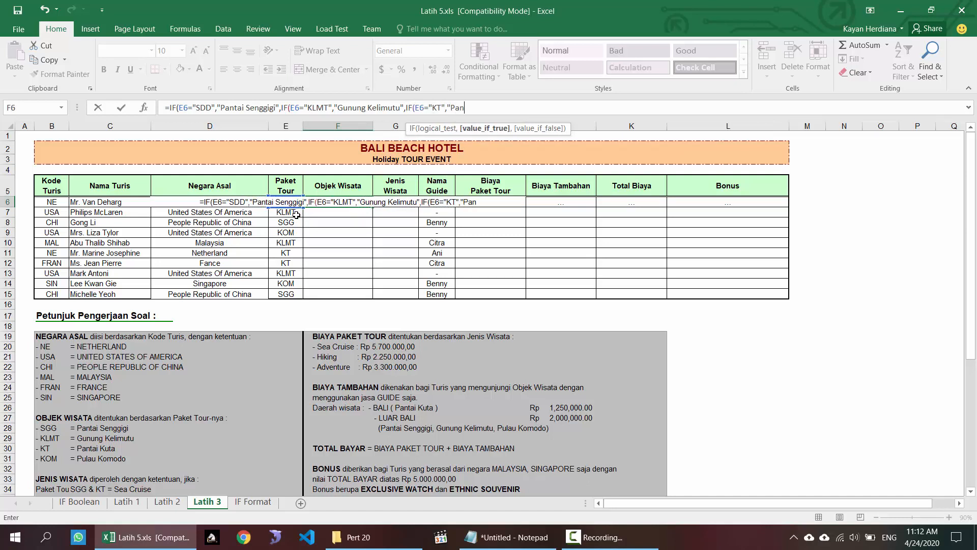
{"action": "type", "text": "tai Kuta\","}
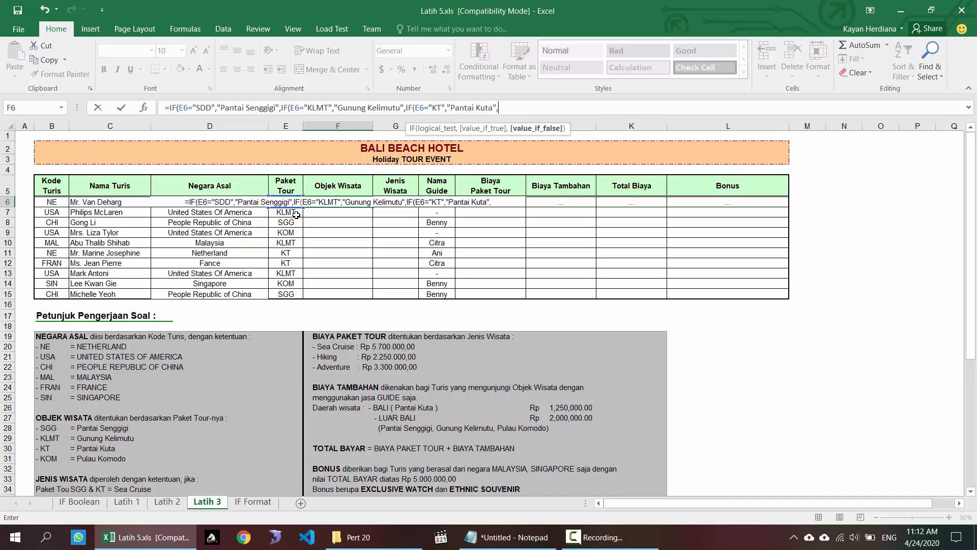
Step: Finish the F6 formula with "Pulau Komodo" as the last alternative and fill it down the Objek Wisata column to F15
{"action": "type", "text": "\"Pul"}
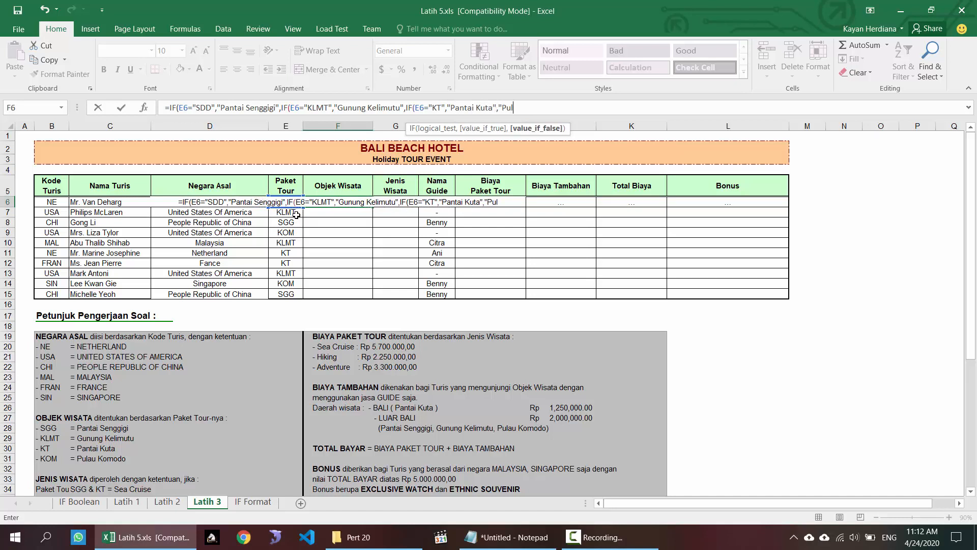
{"action": "type", "text": "au Komodo"}
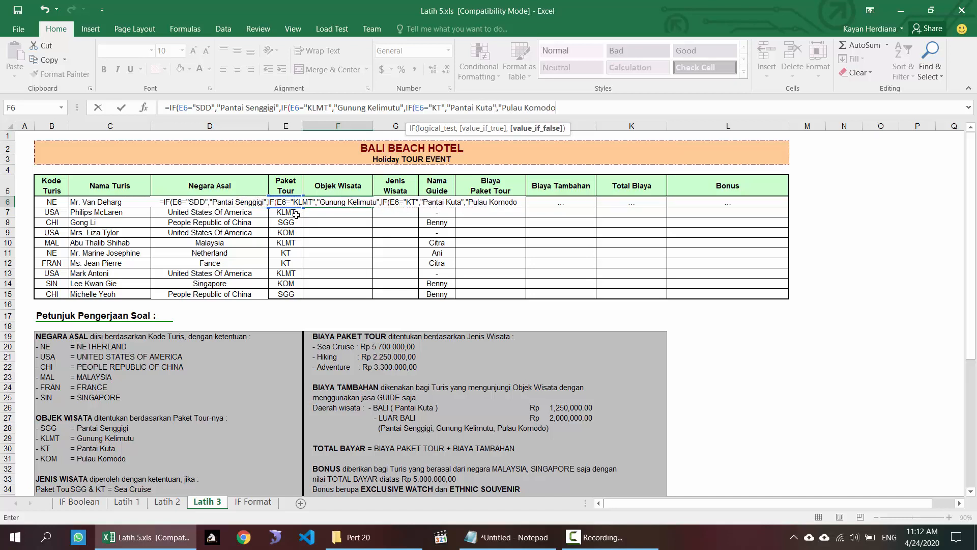
{"action": "type", "text": "\")))"}
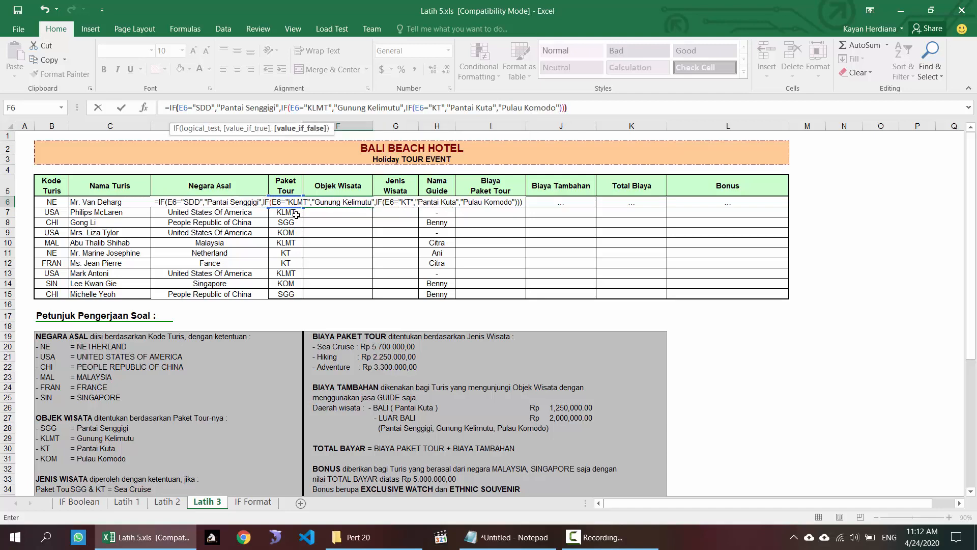
{"action": "key", "text": "Return"}
{"action": "left_click", "coordinate": [347, 203]}
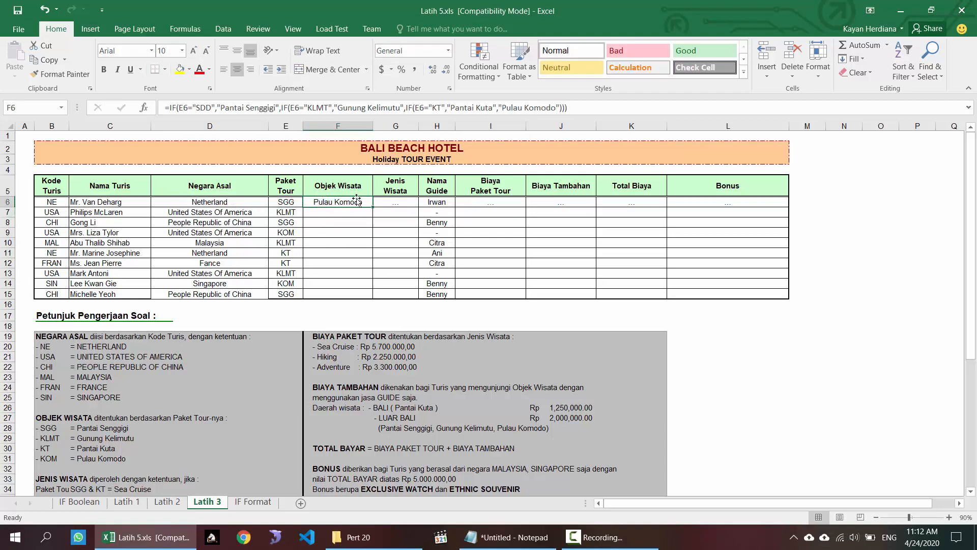
{"action": "double_click", "coordinate": [371, 208]}
Step: Start an IF formula in G6 with an AND test whose first condition is E6 equal to "SGG"
{"action": "key", "text": "Right"}
{"action": "scroll", "coordinate": [179, 448], "scroll_direction": "down", "scroll_amount": 2}
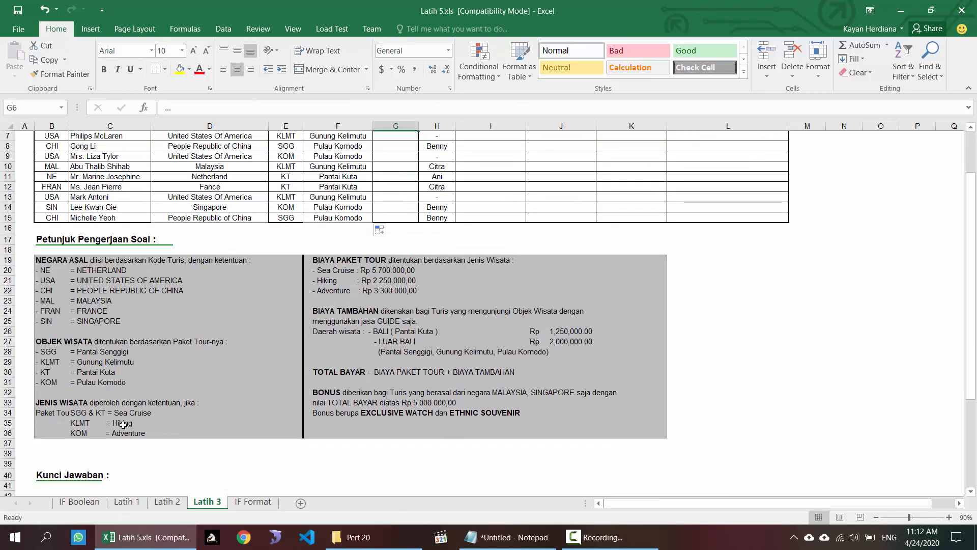
{"action": "scroll", "coordinate": [123, 425], "scroll_direction": "up", "scroll_amount": 2}
{"action": "scroll", "coordinate": [285, 218], "scroll_direction": "down", "scroll_amount": 2}
{"action": "scroll", "coordinate": [379, 229], "scroll_direction": "up", "scroll_amount": 1}
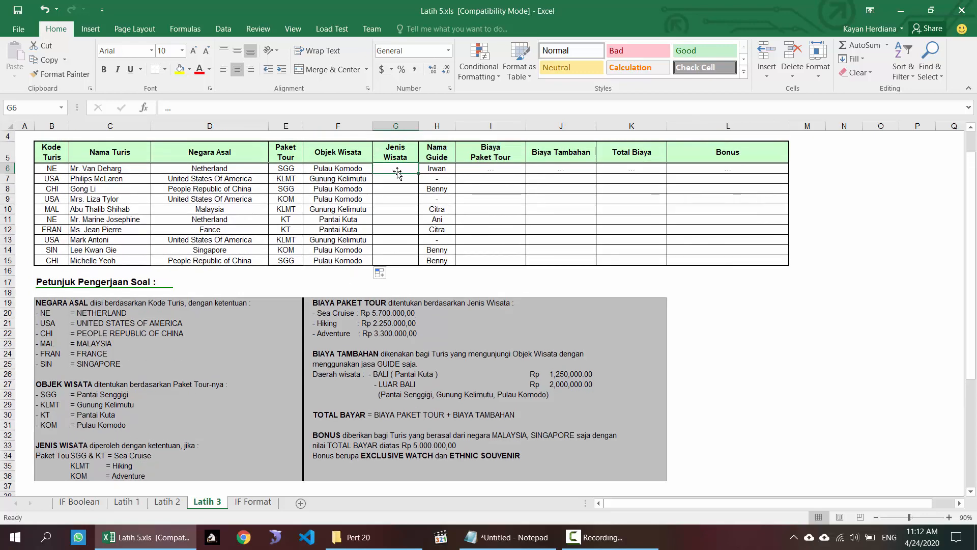
{"action": "type", "text": "="}
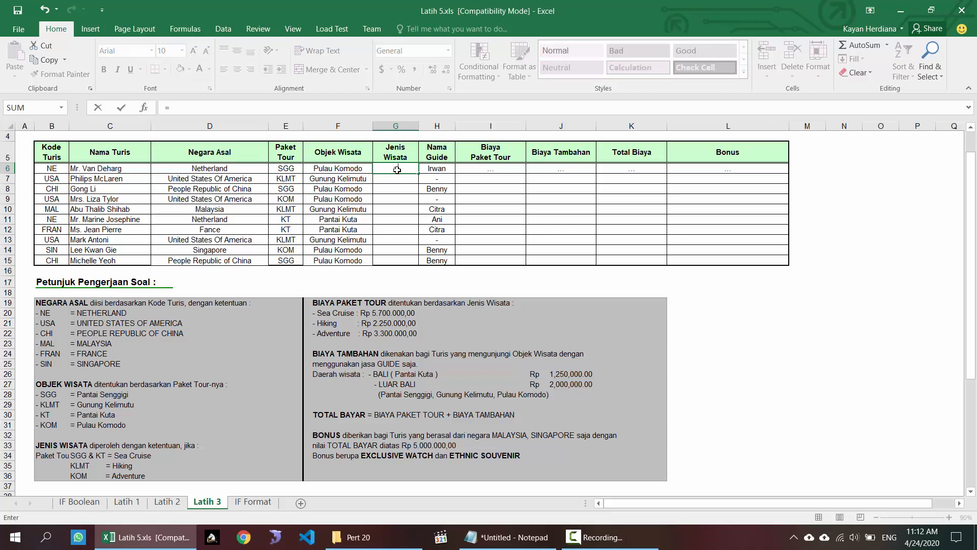
{"action": "type", "text": "IF(AND"}
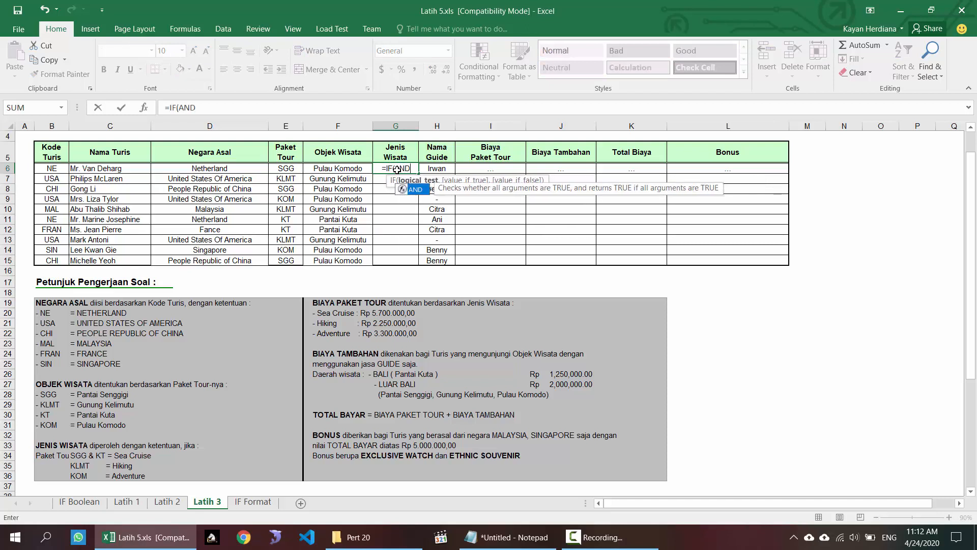
{"action": "type", "text": "("}
{"action": "left_click", "coordinate": [290, 170]}
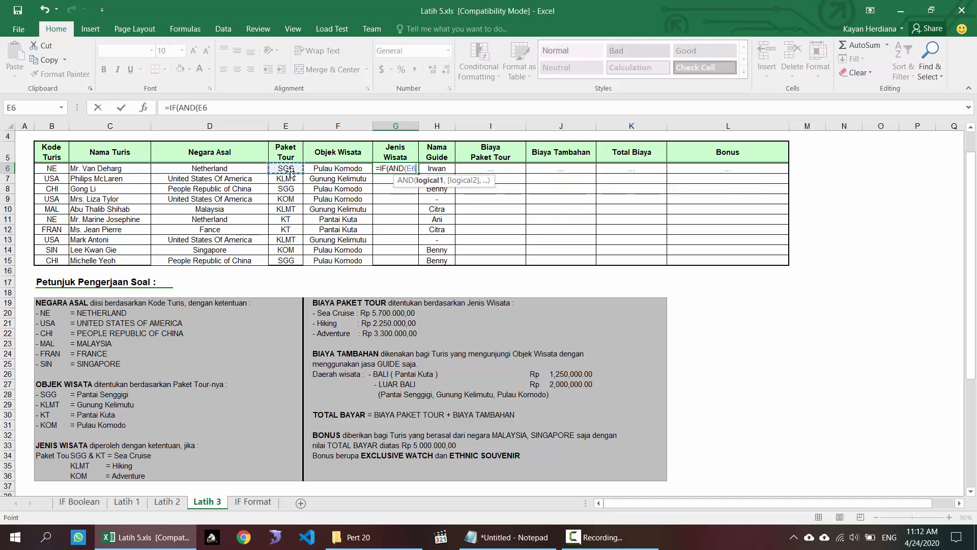
{"action": "type", "text": "=\"SDD"}
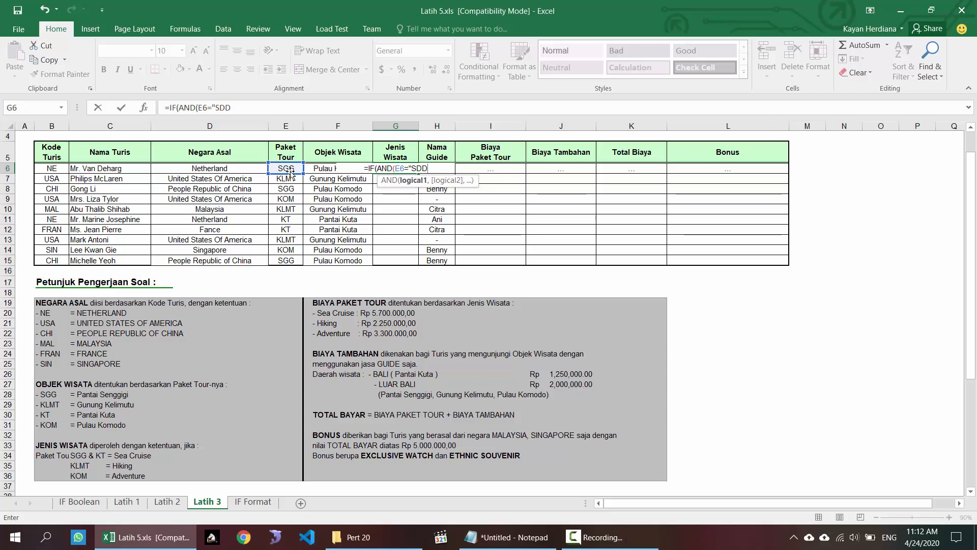
{"action": "key", "text": "BackSpace"}
{"action": "key", "text": "BackSpace"}
{"action": "type", "text": "GG"}
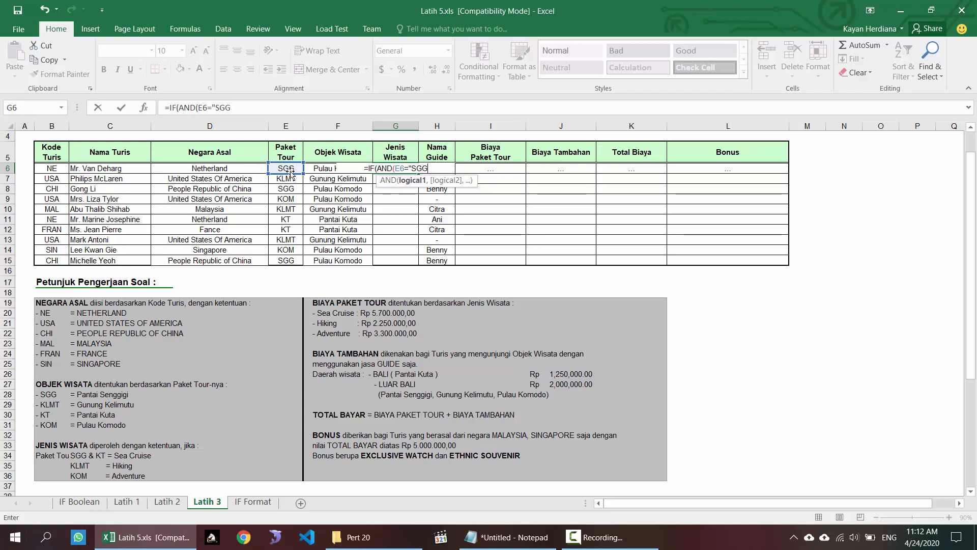
{"action": "type", "text": "\","}
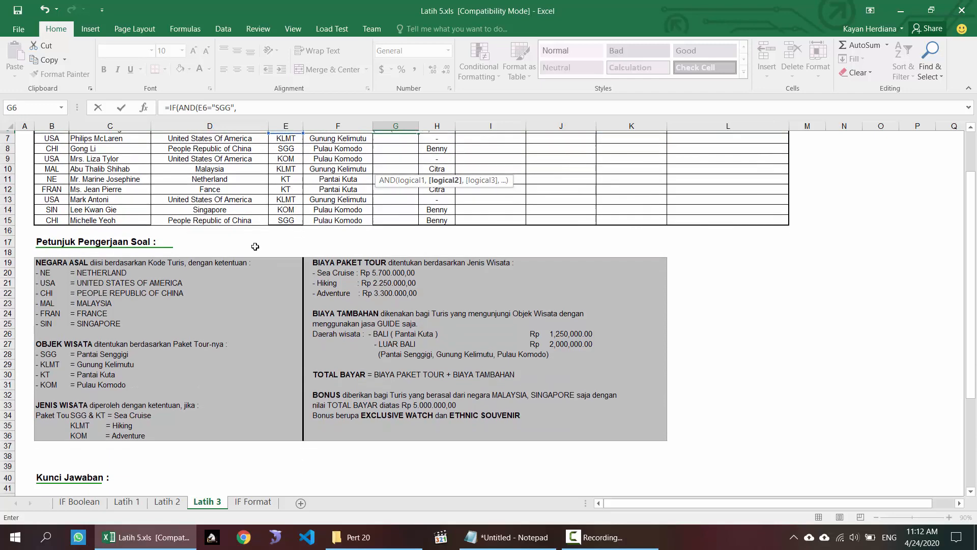
Step: Add E6 equal to "KT" as the second condition of the test in the G6 formula
{"action": "scroll", "coordinate": [213, 290], "scroll_direction": "down", "scroll_amount": 1}
{"action": "scroll", "coordinate": [213, 290], "scroll_direction": "up", "scroll_amount": 1}
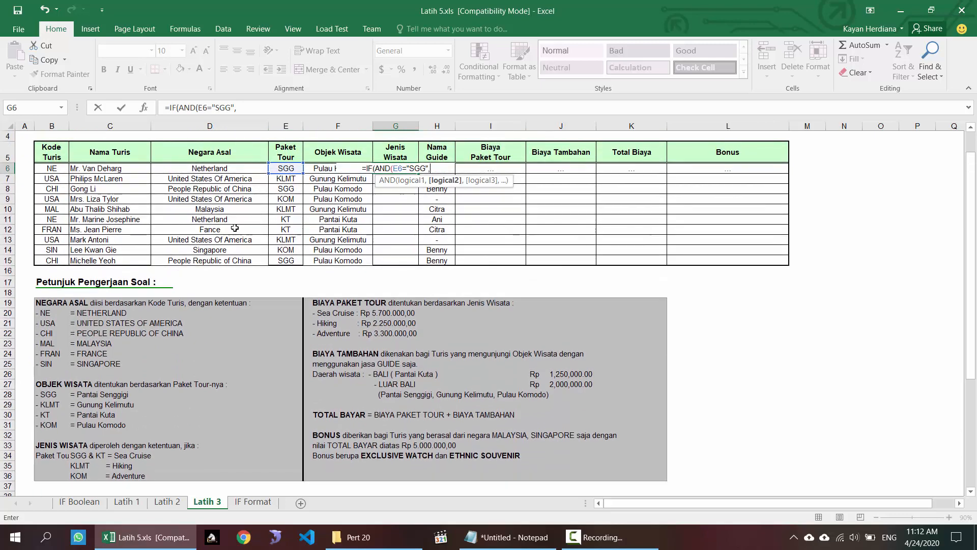
{"action": "left_click", "coordinate": [284, 169]}
{"action": "type", "text": "="}
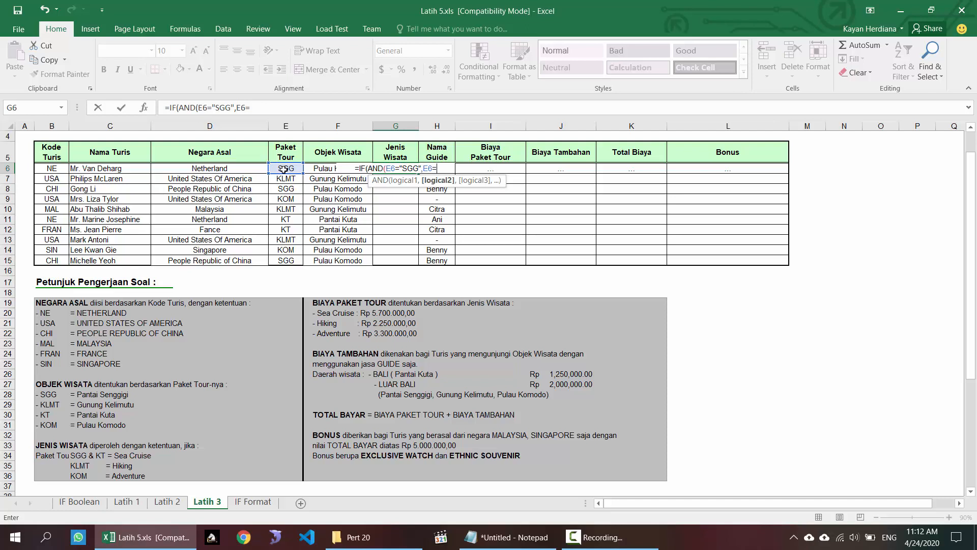
{"action": "type", "text": "\"KT"}
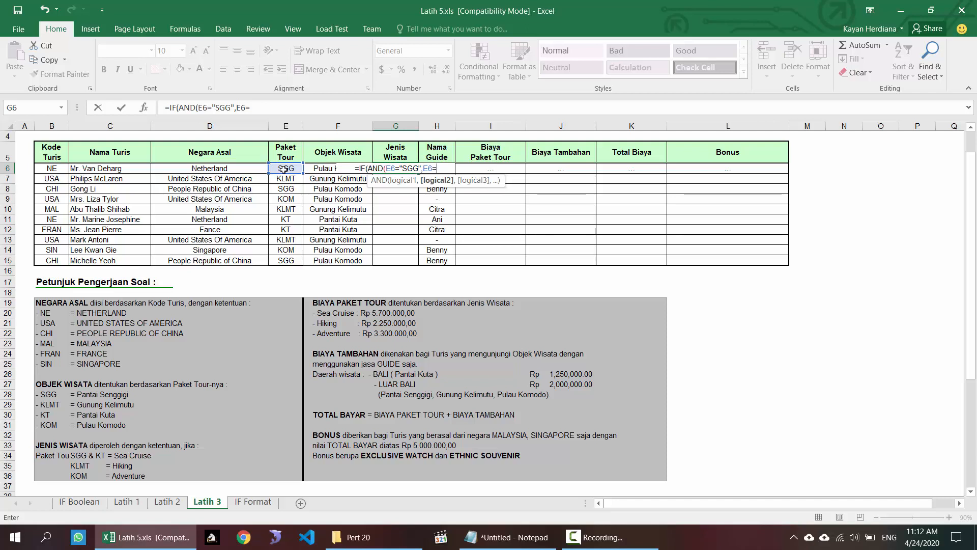
{"action": "type", "text": "\""}
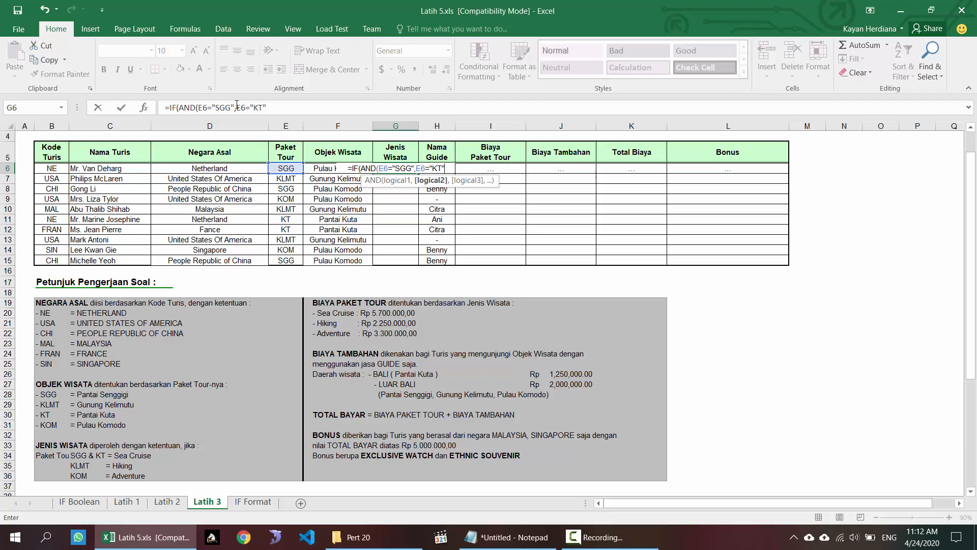
Step: Change the AND in the G6 formula to OR, close the test and return "Sea Cruise" when it is true
{"action": "double_click", "coordinate": [193, 107]}
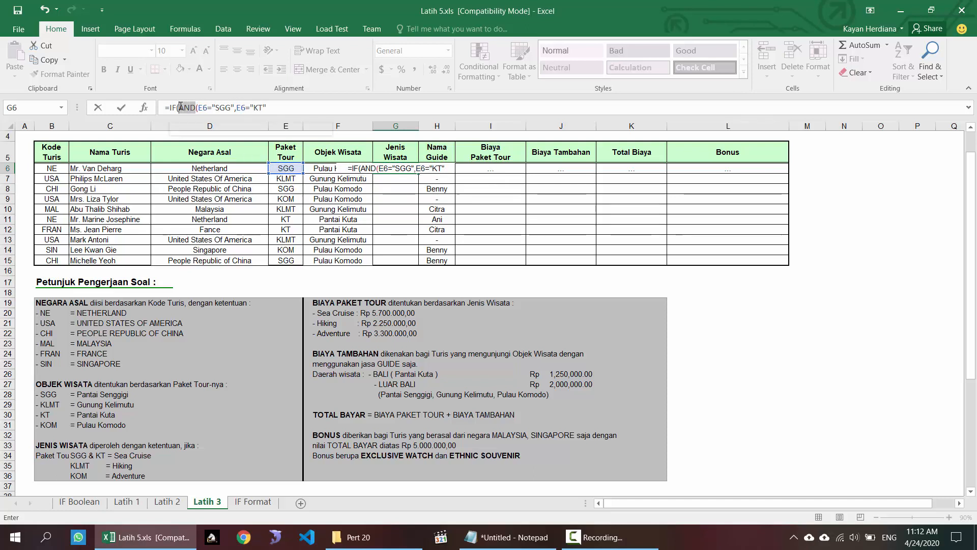
{"action": "type", "text": "OR"}
{"action": "key", "text": "End"}
{"action": "type", "text": "),"}
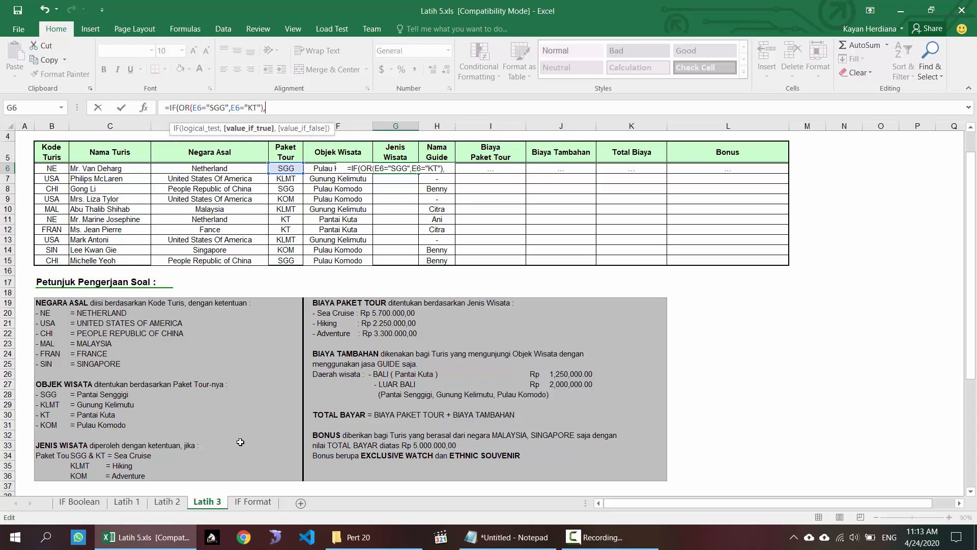
{"action": "type", "text": "\"Se"}
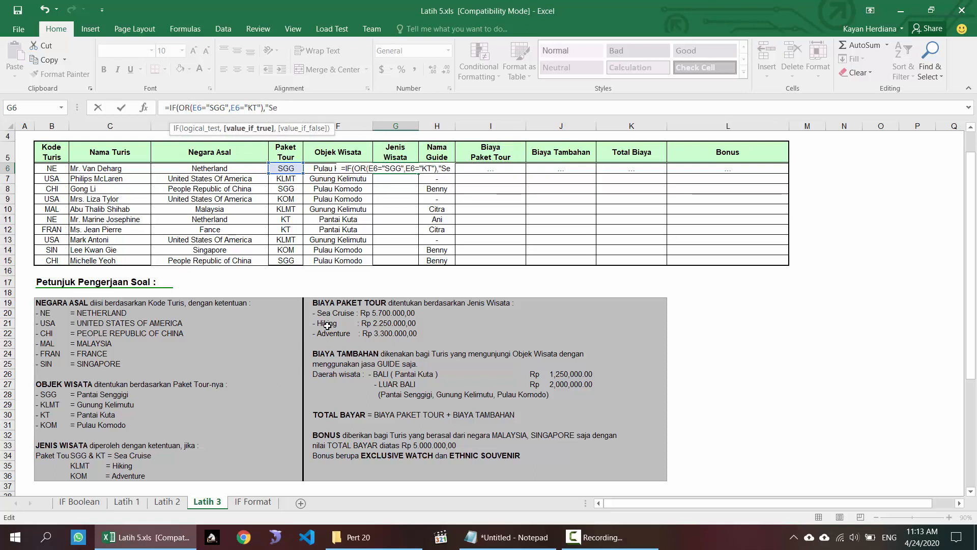
{"action": "type", "text": "a Cruise\","}
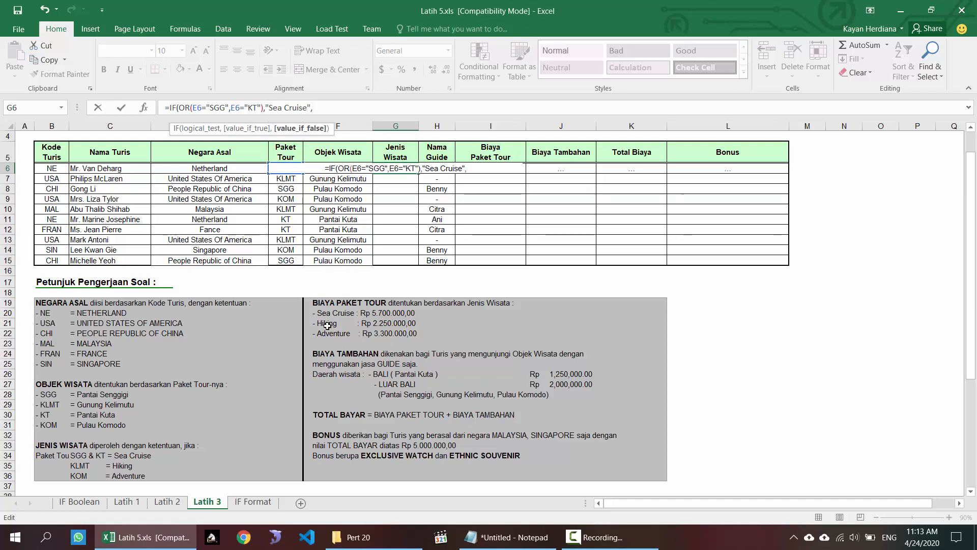
Step: Add a nested IF to the G6 formula that returns "Hiking" when E6 equals "KLMT"
{"action": "type", "text": "IF("}
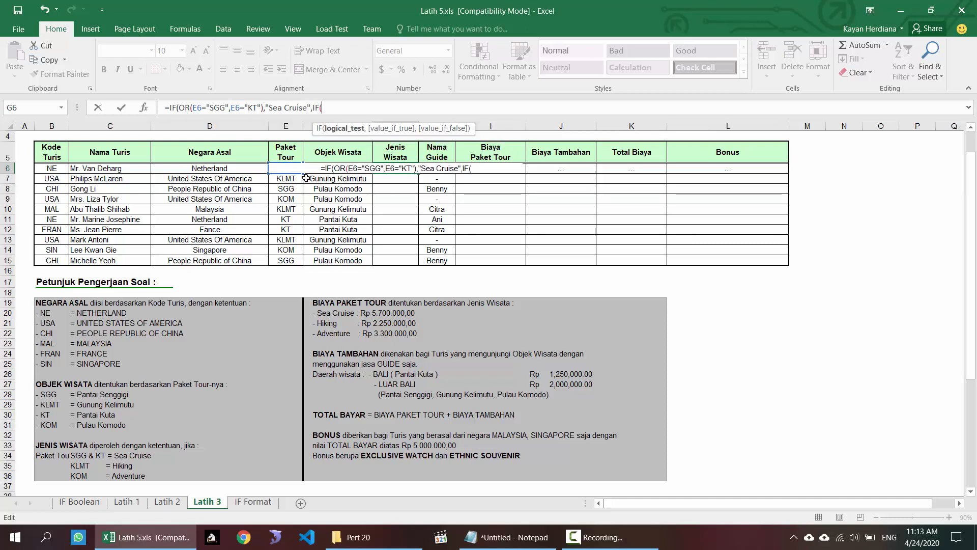
{"action": "left_click", "coordinate": [298, 180]}
{"action": "key", "text": "Up"}
{"action": "type", "text": "=\""}
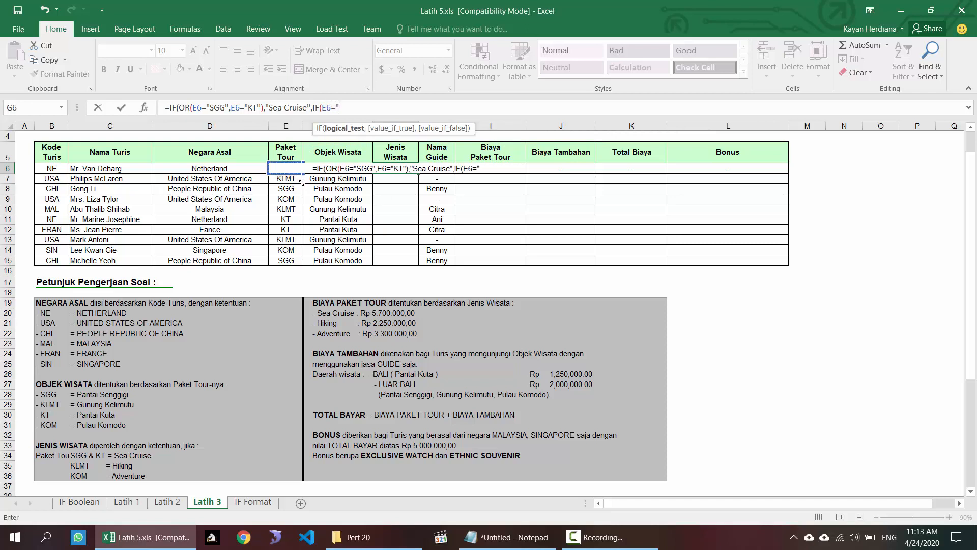
{"action": "type", "text": "KLMT\",\""}
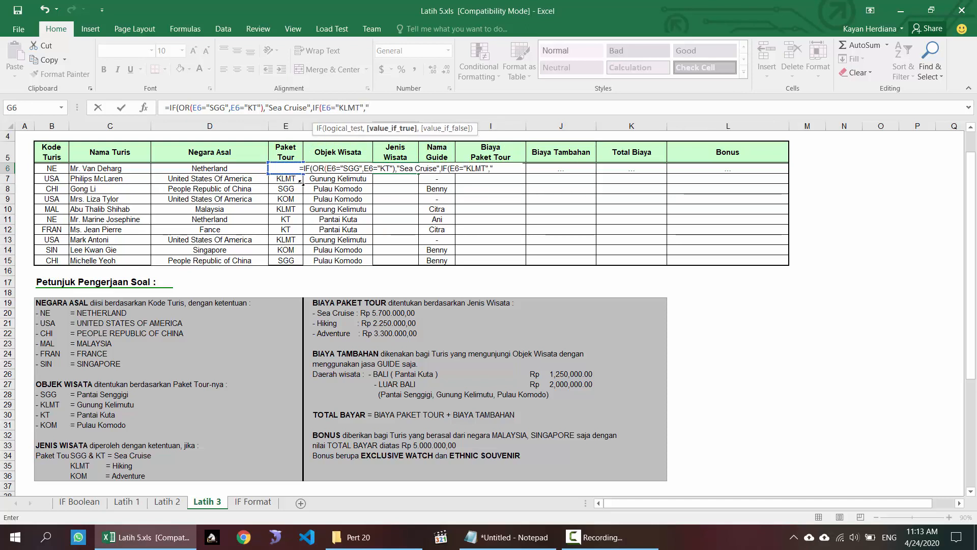
{"action": "type", "text": "Hiking\",\""}
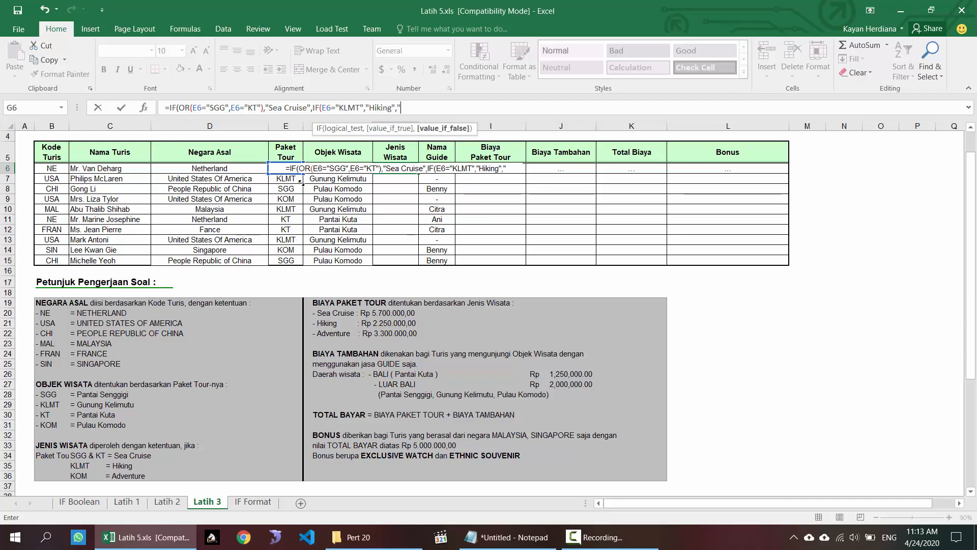
Step: Finish the G6 formula with "Adventure" as the last alternative and fill it down the Jenis Wisata column to G15
{"action": "type", "text": "Adventure"}
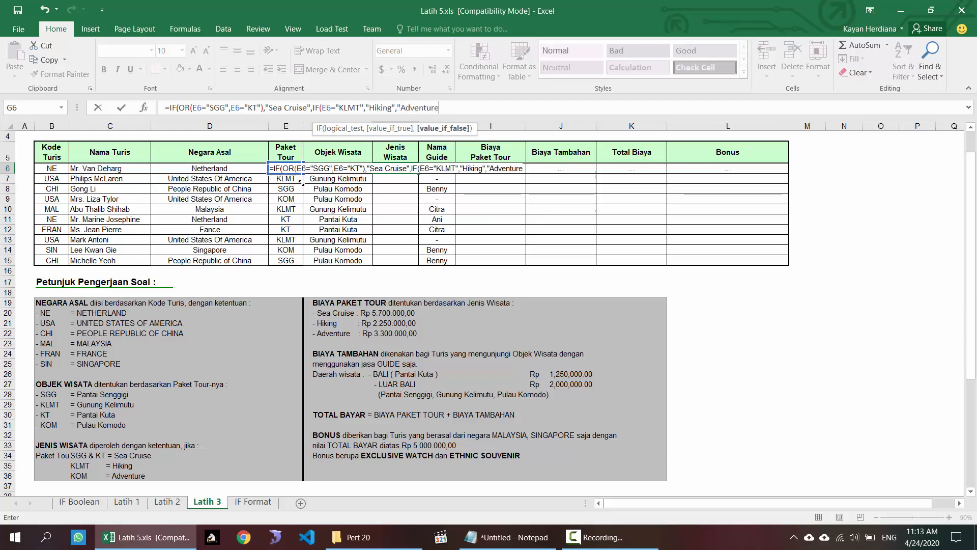
{"action": "type", "text": "\"))"}
{"action": "key", "text": "Return"}
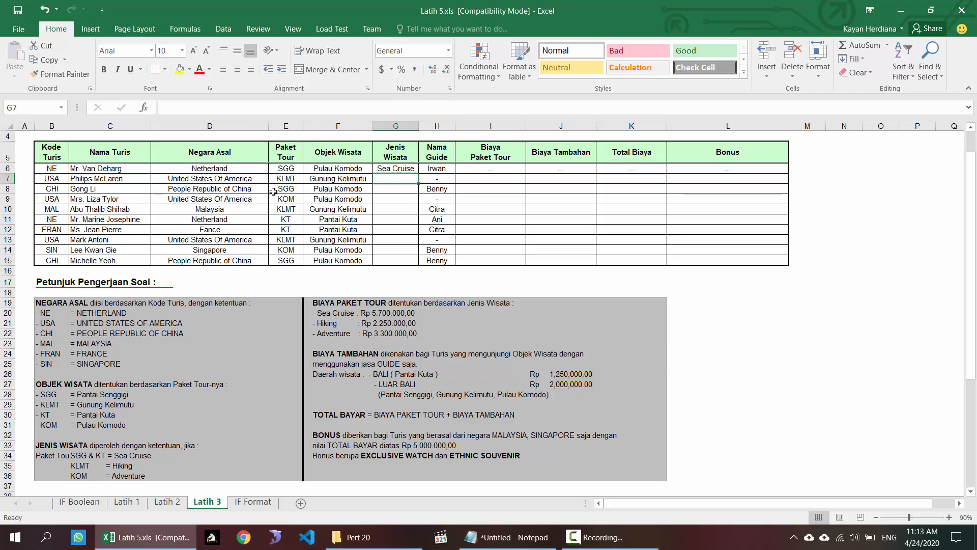
{"action": "left_click", "coordinate": [411, 170]}
{"action": "double_click", "coordinate": [418, 174]}
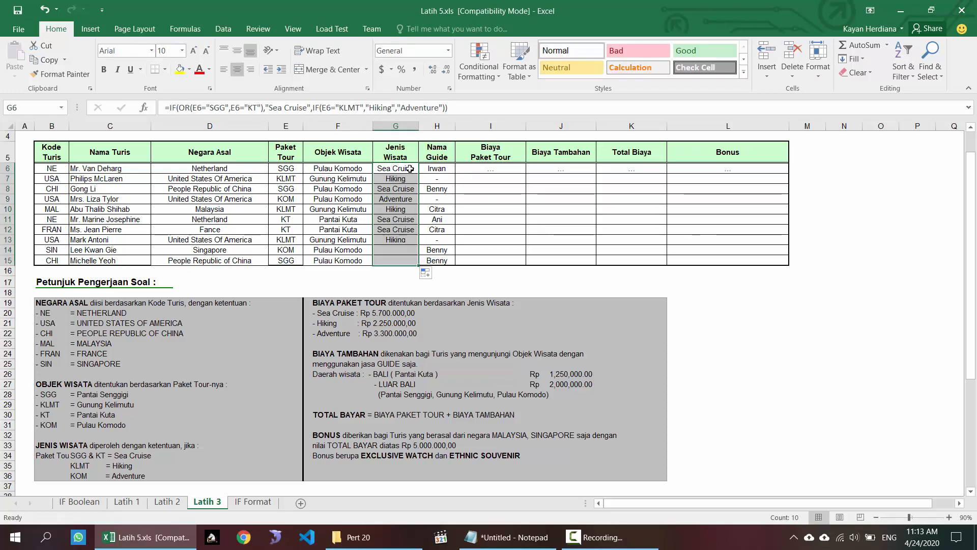
Step: Start an IF formula in I6 of the Biaya Paket Tour column that returns 5700000 when G6 equals "Sea Cruise"
{"action": "left_click", "coordinate": [471, 170]}
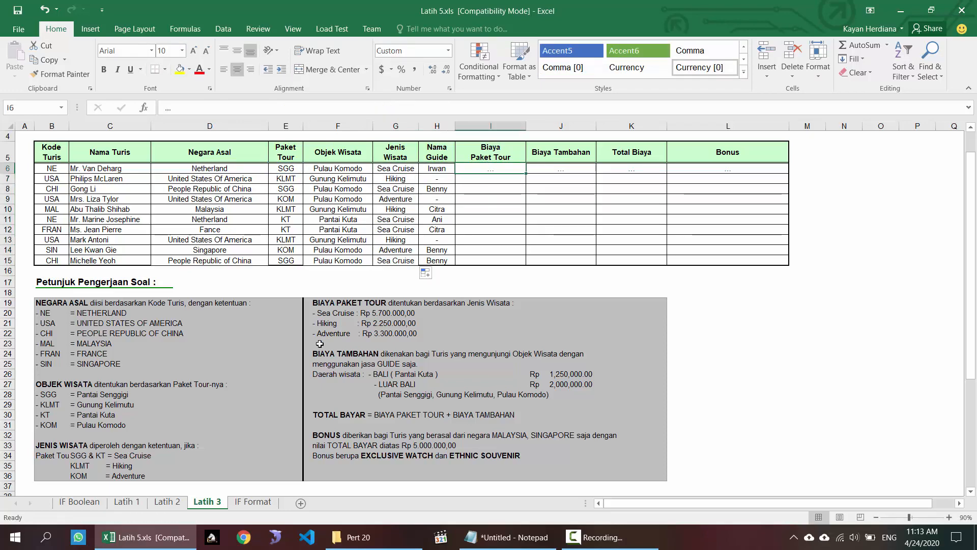
{"action": "scroll", "coordinate": [320, 343], "scroll_direction": "down", "scroll_amount": 1}
{"action": "scroll", "coordinate": [394, 273], "scroll_direction": "up", "scroll_amount": 2}
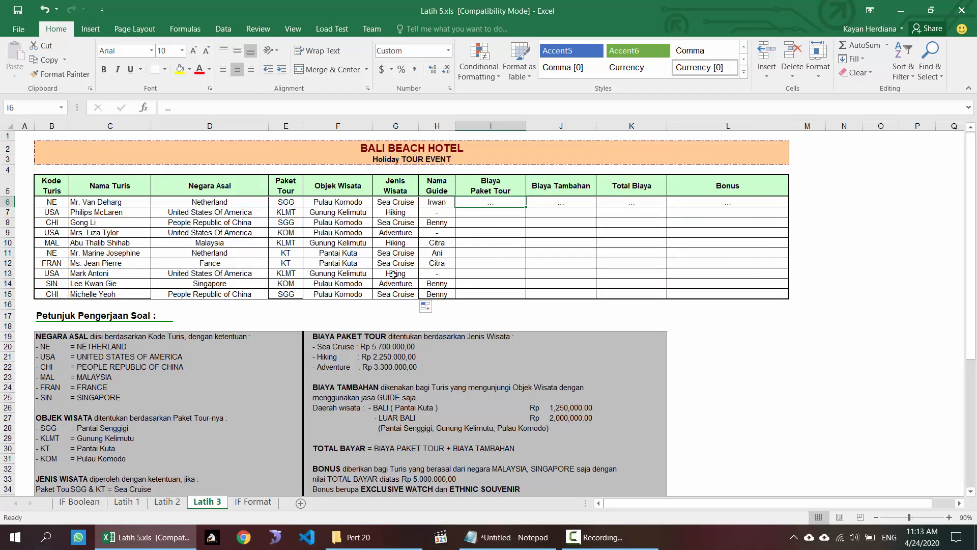
{"action": "type", "text": "=if"}
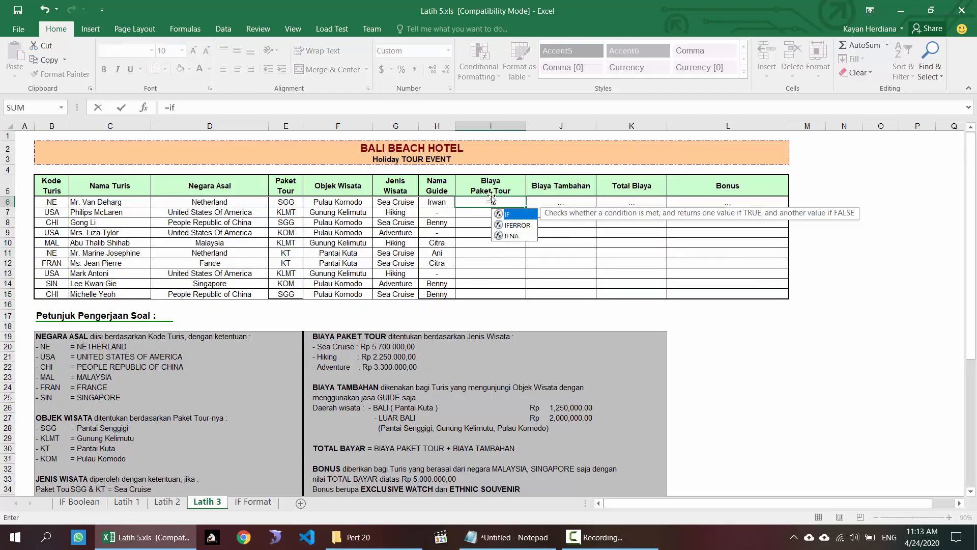
{"action": "key", "text": "Tab"}
{"action": "key", "text": "Left"}
{"action": "key", "text": "Left"}
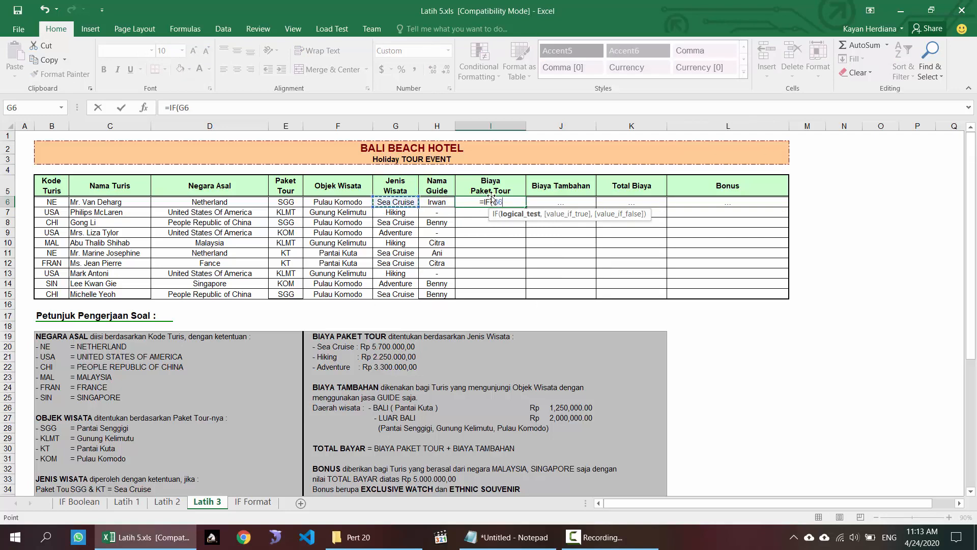
{"action": "type", "text": "=\"Sea C"}
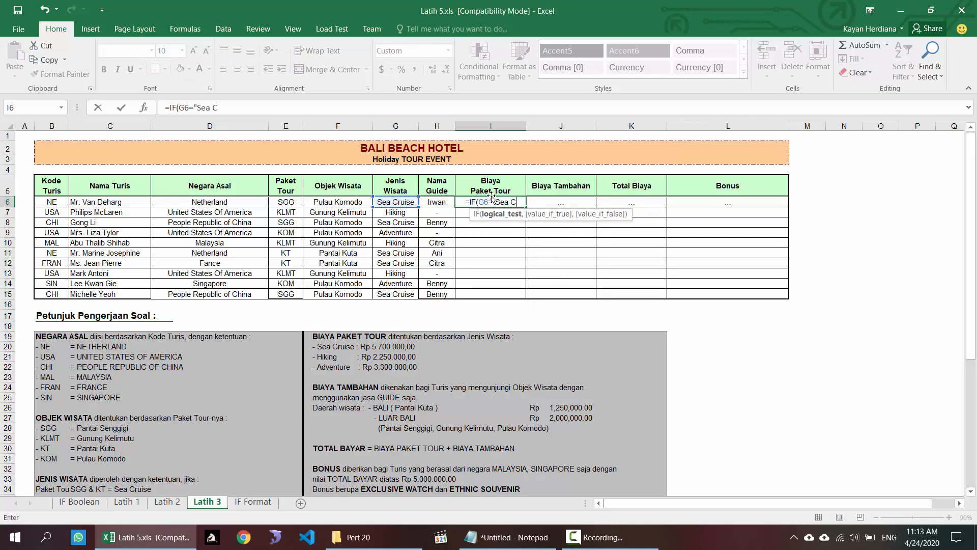
{"action": "type", "text": "ruise\""}
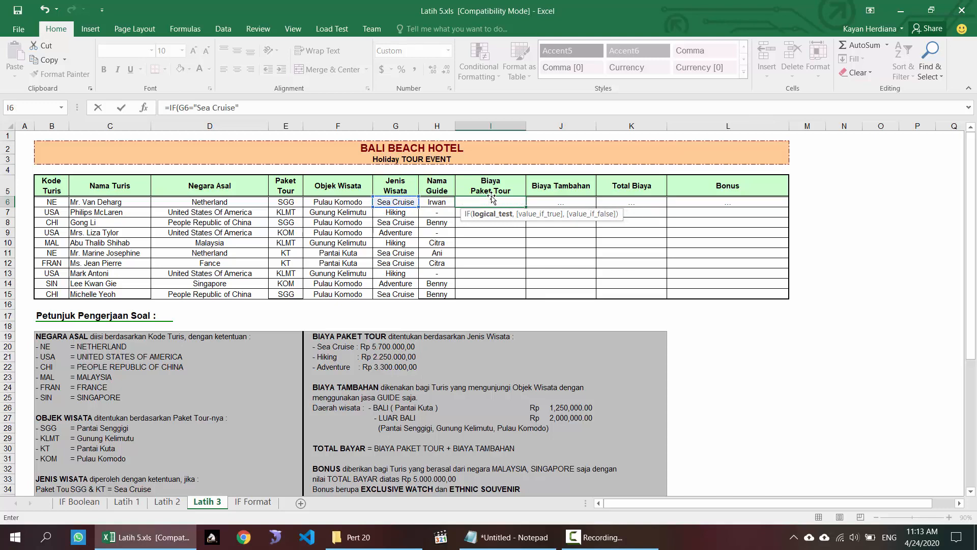
{"action": "type", "text": ",57"}
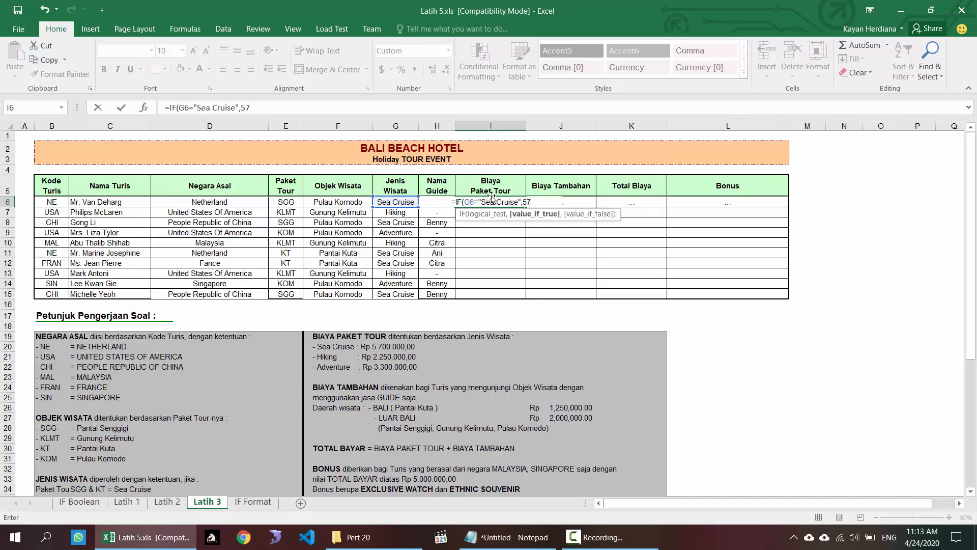
{"action": "type", "text": "00000,IF("}
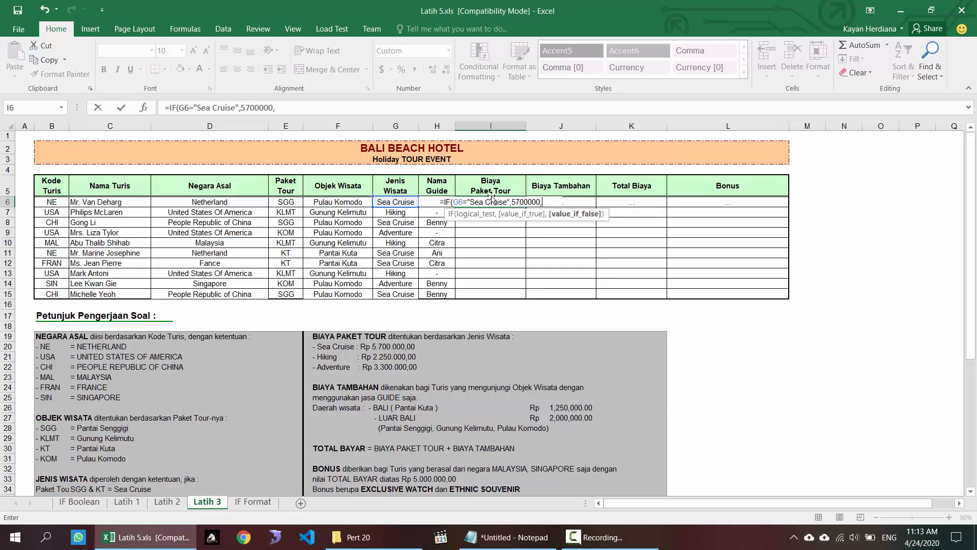
Step: Make the nested IF in the I6 formula return 2250000 when G6 equals "Hiking"
{"action": "key", "text": "Left"}
{"action": "key", "text": "Left"}
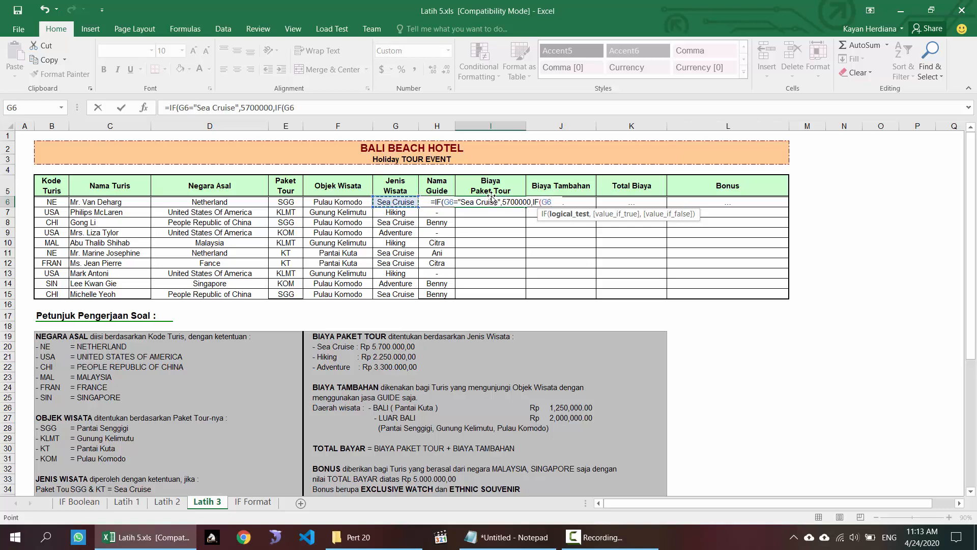
{"action": "type", "text": "=\"Hiking\","}
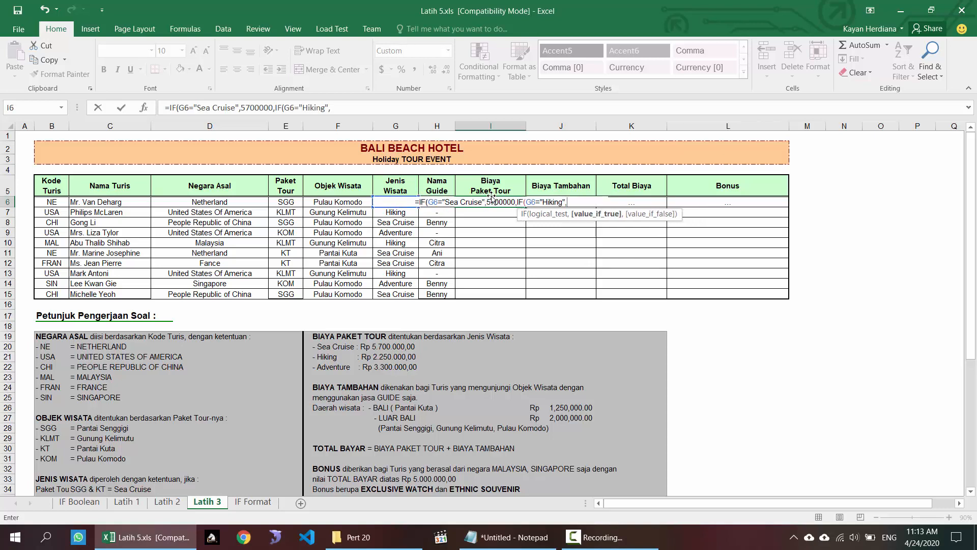
{"action": "type", "text": "2250000"}
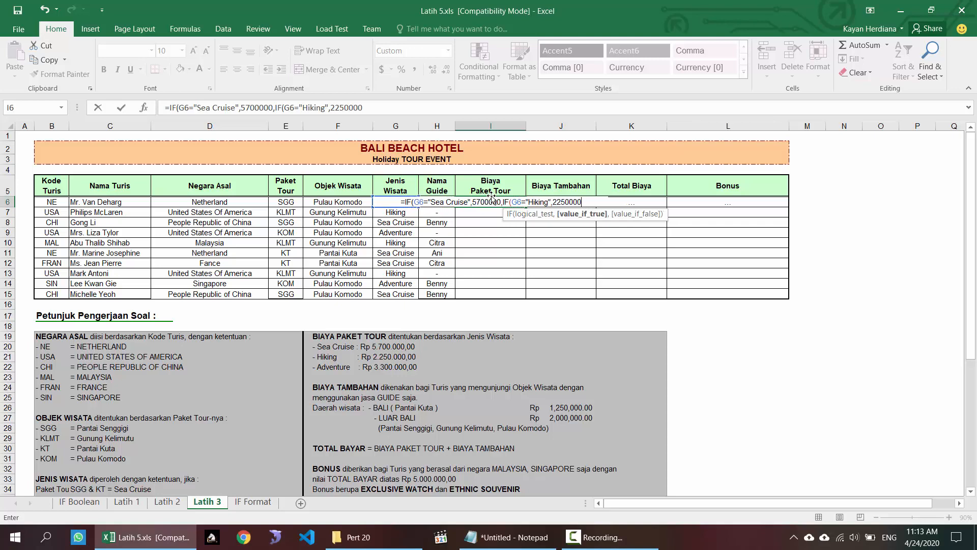
Step: Finish the I6 formula with 3300000 as the last alternative and fill it down the Biaya Paket Tour column to I15
{"action": "type", "text": ","}
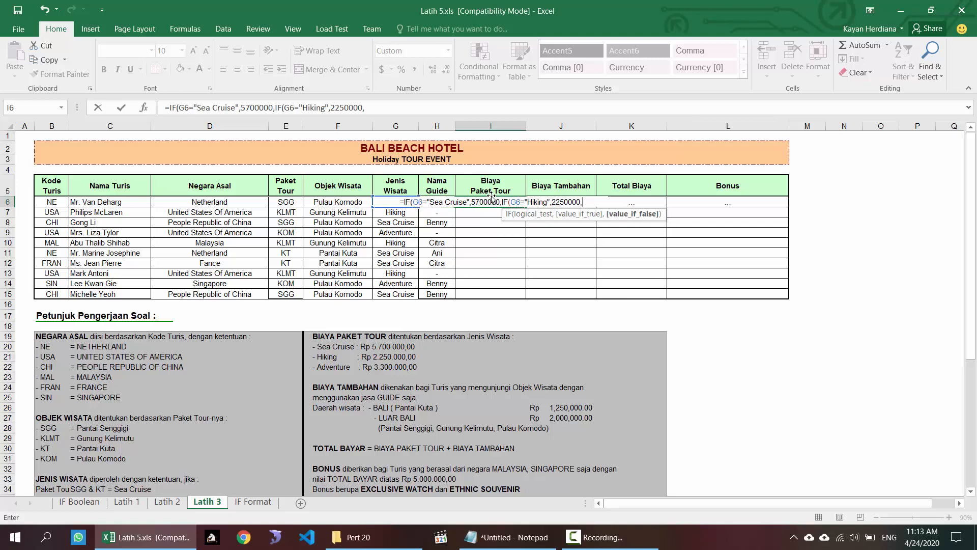
{"action": "type", "text": "3300"}
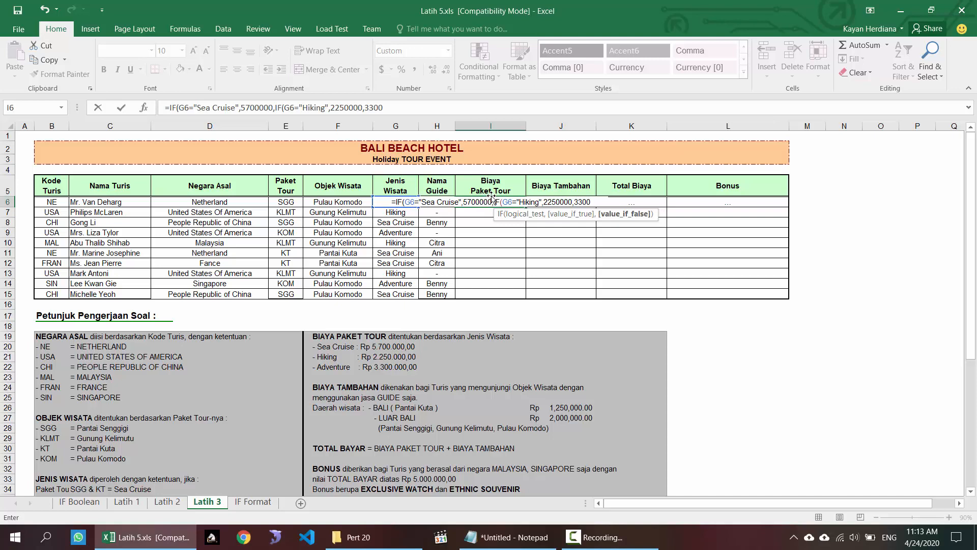
{"action": "type", "text": "000))"}
{"action": "key", "text": "ctrl+Return"}
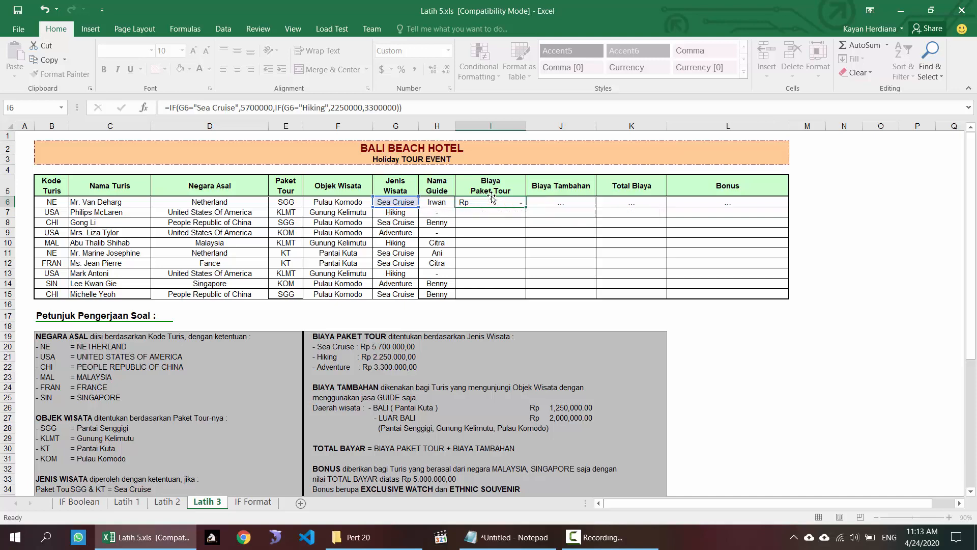
{"action": "double_click", "coordinate": [527, 209]}
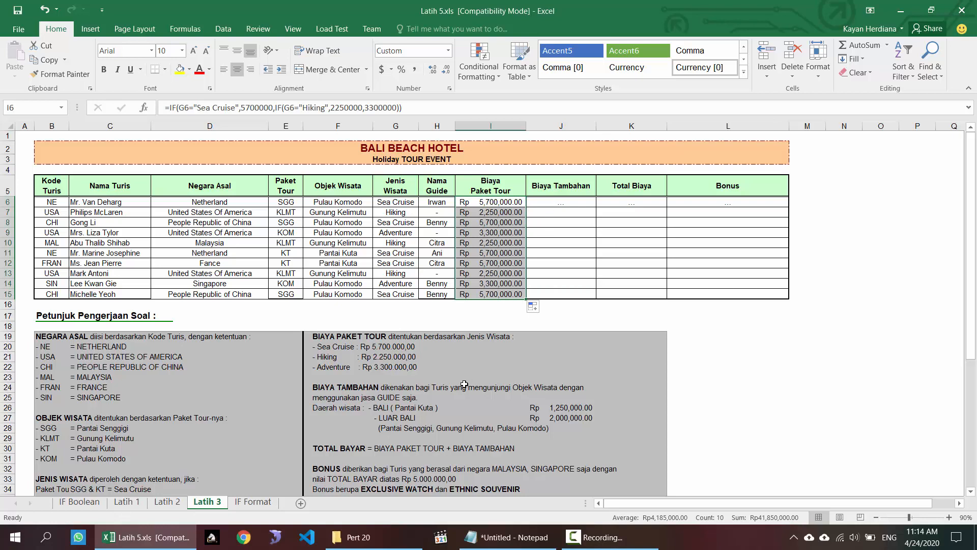
Step: Start an IF formula in J6 of the Biaya Tambahan column that returns 0 when H6 equals "-"
{"action": "left_click", "coordinate": [431, 210]}
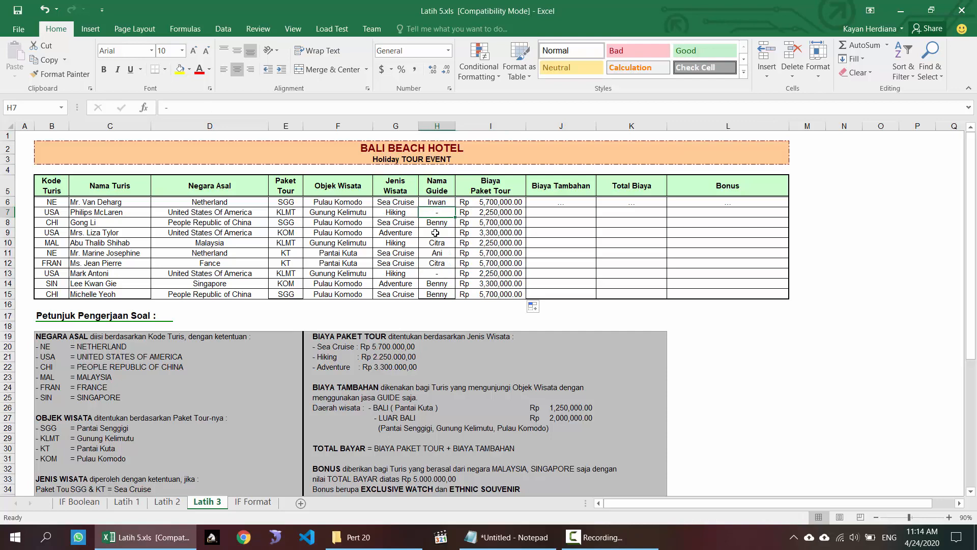
{"action": "left_click", "coordinate": [546, 203]}
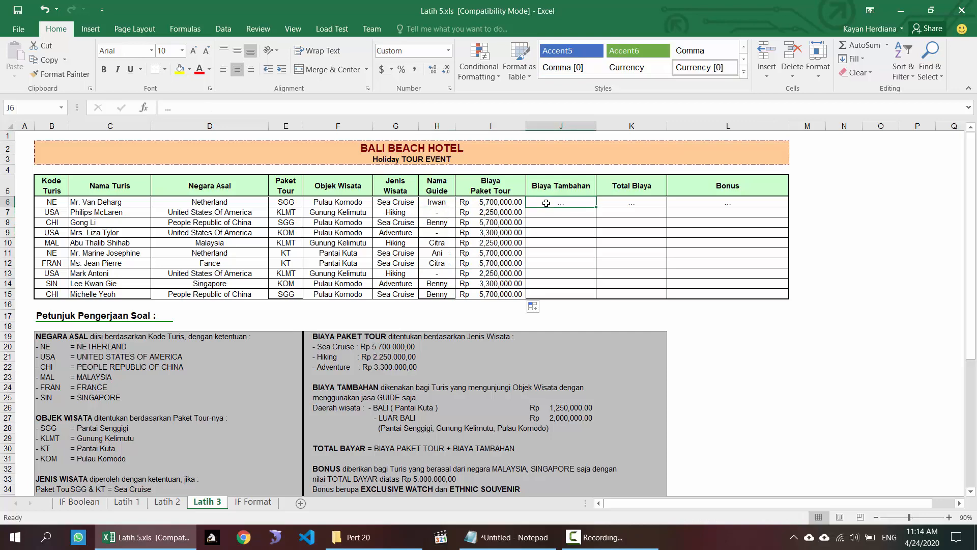
{"action": "type", "text": "=IF("}
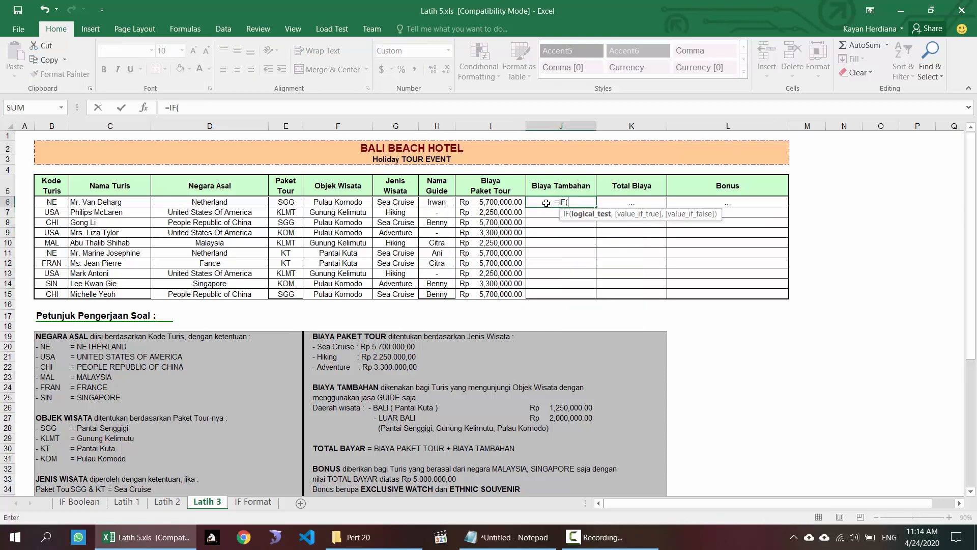
{"action": "key", "text": "Left"}
{"action": "key", "text": "Left"}
{"action": "key", "text": "Left"}
{"action": "key", "text": "Right"}
{"action": "type", "text": "="}
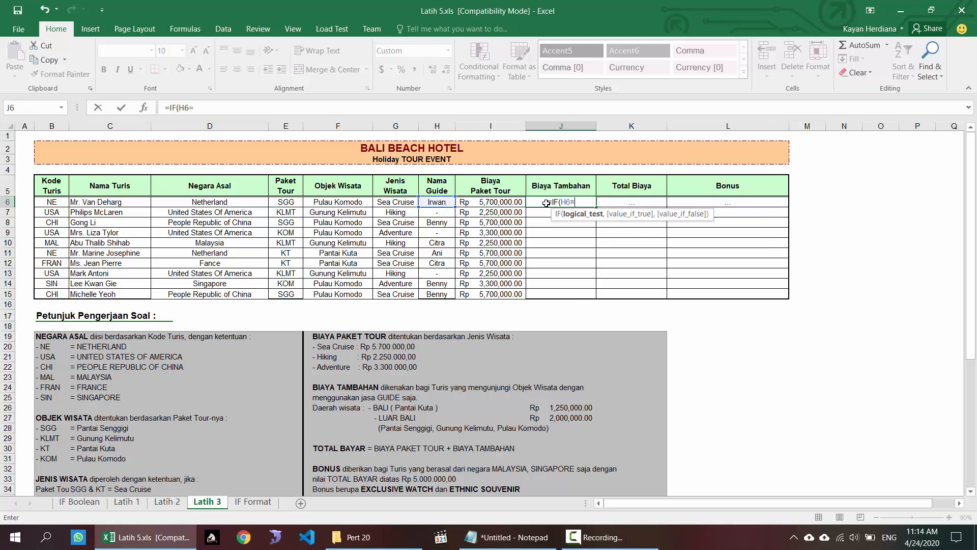
{"action": "type", "text": "\"-\""}
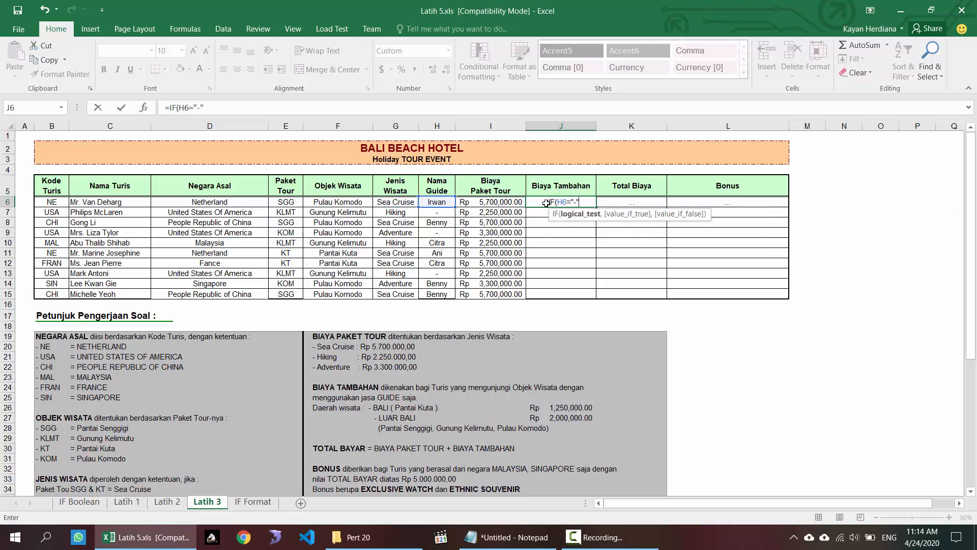
{"action": "type", "text": ","}
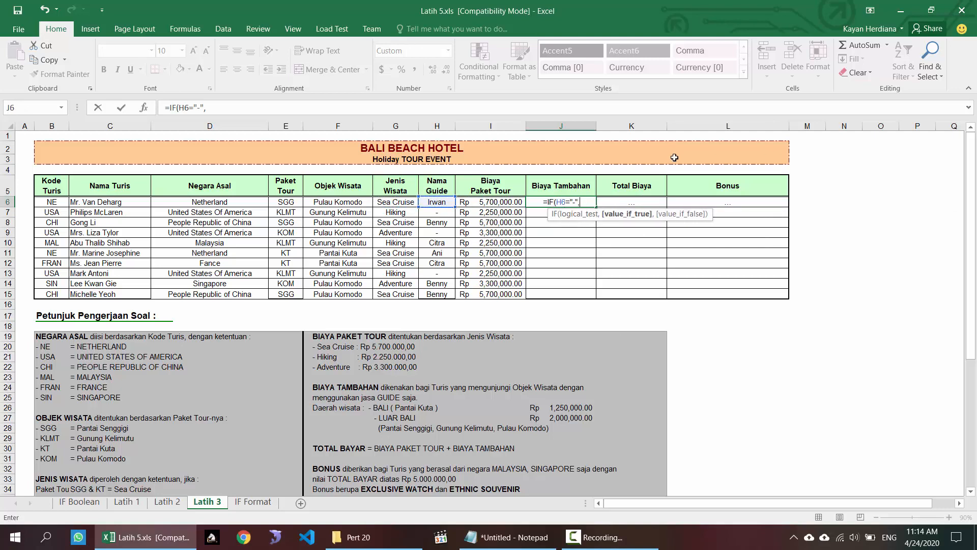
{"action": "type", "text": "0"}
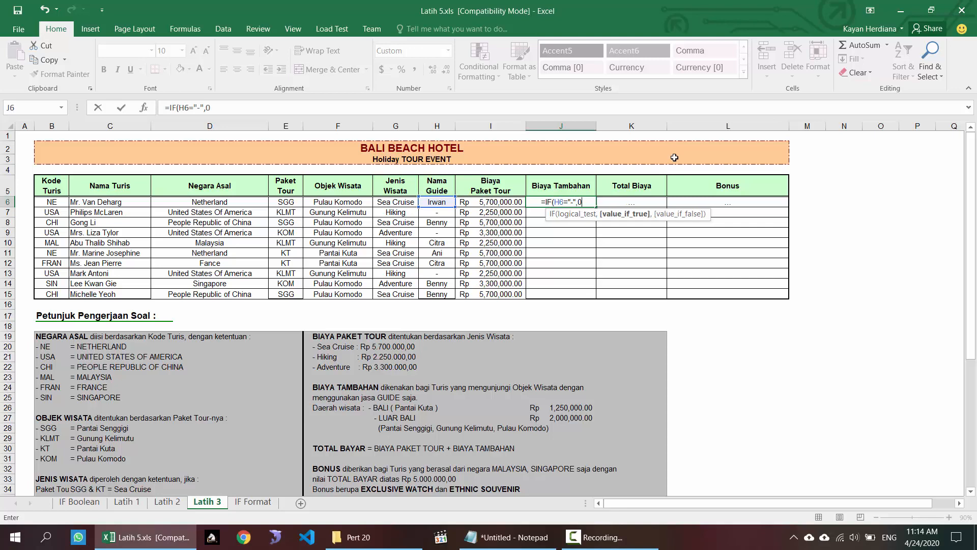
Step: Add a nested IF to the J6 formula that returns 1250000 when F6 equals "Pantai Kuta"
{"action": "type", "text": ",IF("}
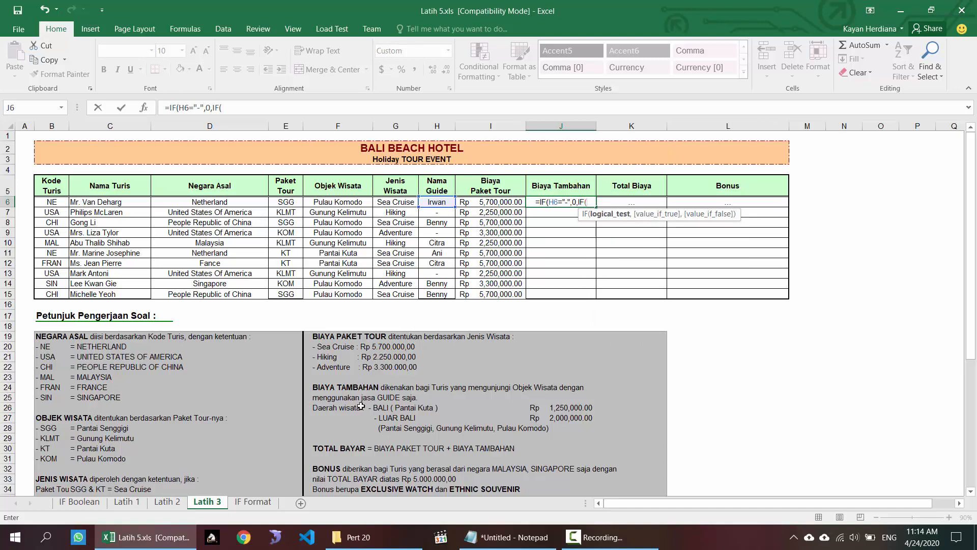
{"action": "left_click", "coordinate": [331, 202]}
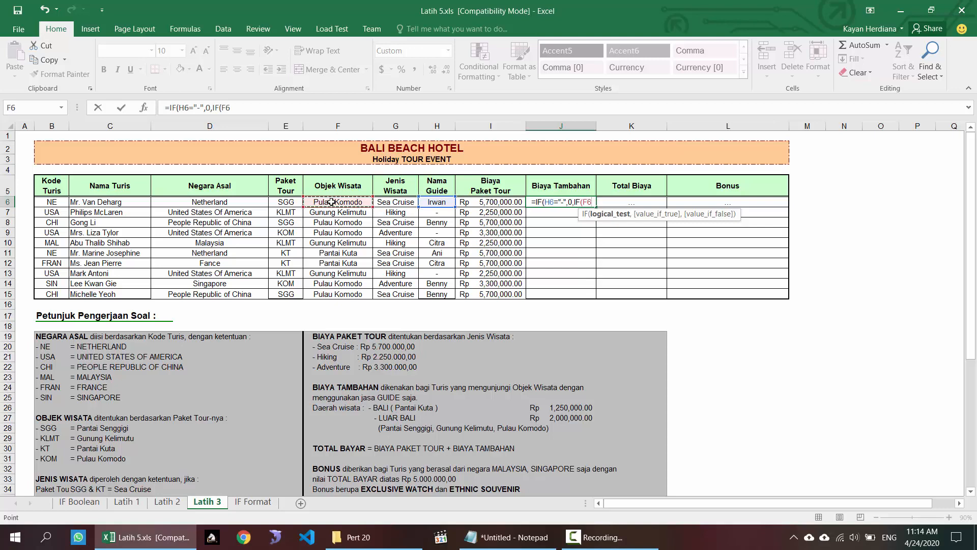
{"action": "type", "text": "=\"Pantai K"}
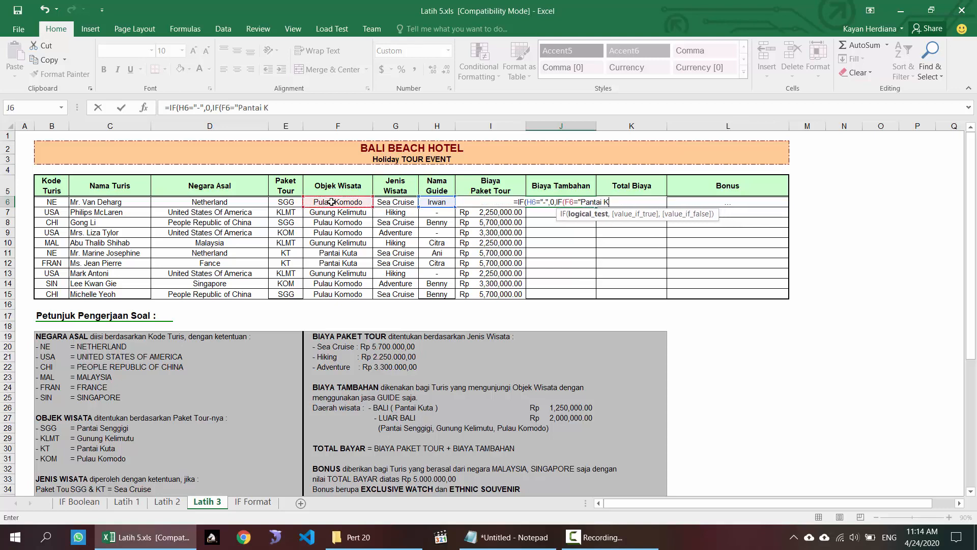
{"action": "type", "text": "uta\","}
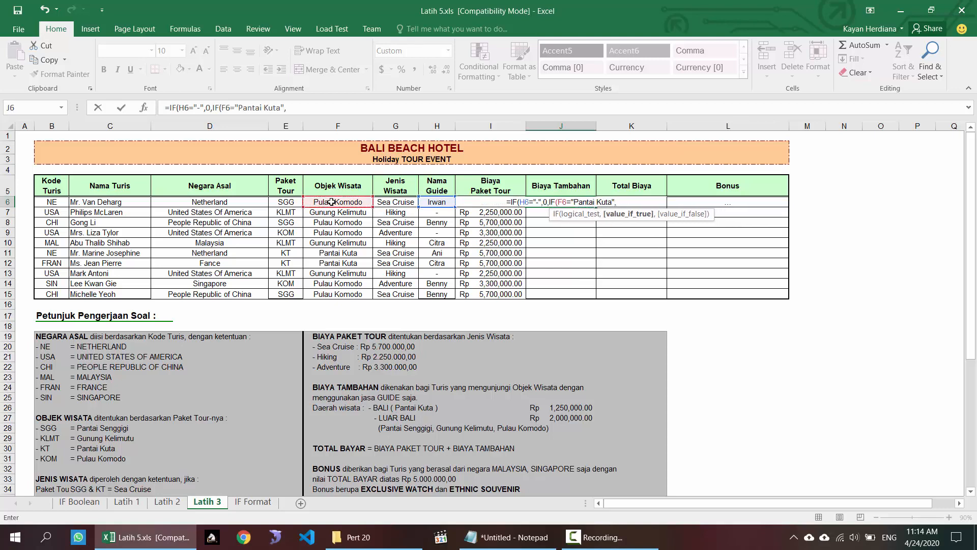
{"action": "type", "text": "1250"}
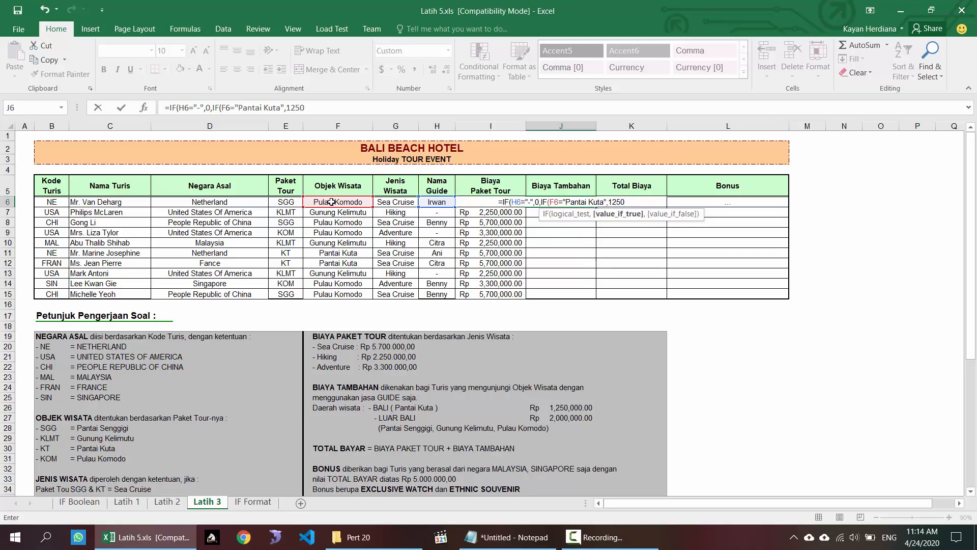
{"action": "type", "text": "000,"}
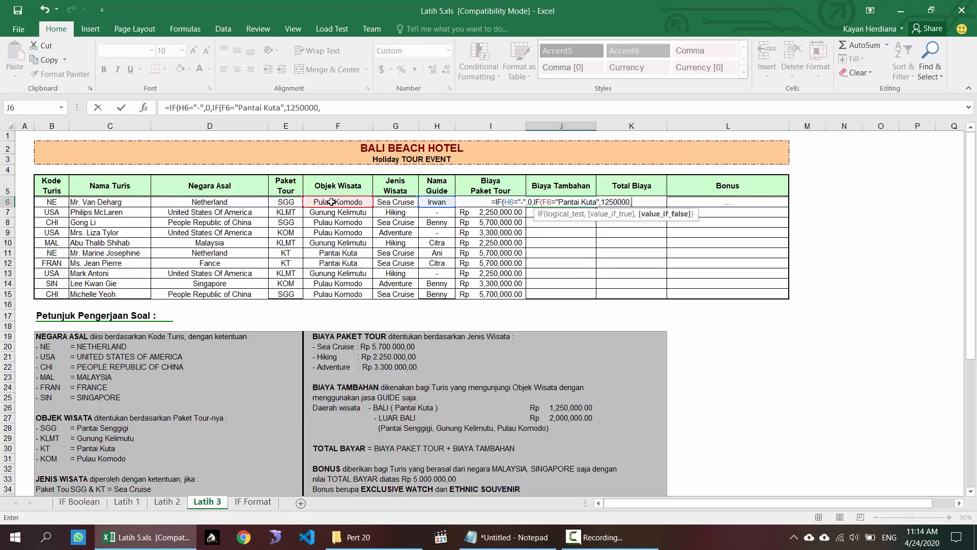
Step: Finish the J6 formula with 2000000 as the last alternative and fill it down the Biaya Tambahan column to J15
{"action": "type", "text": "200000"}
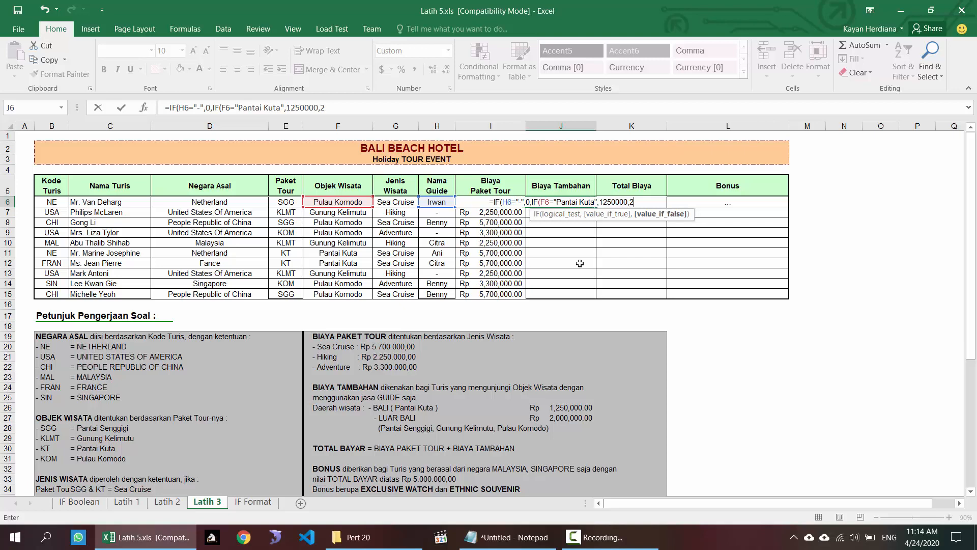
{"action": "type", "text": "0"}
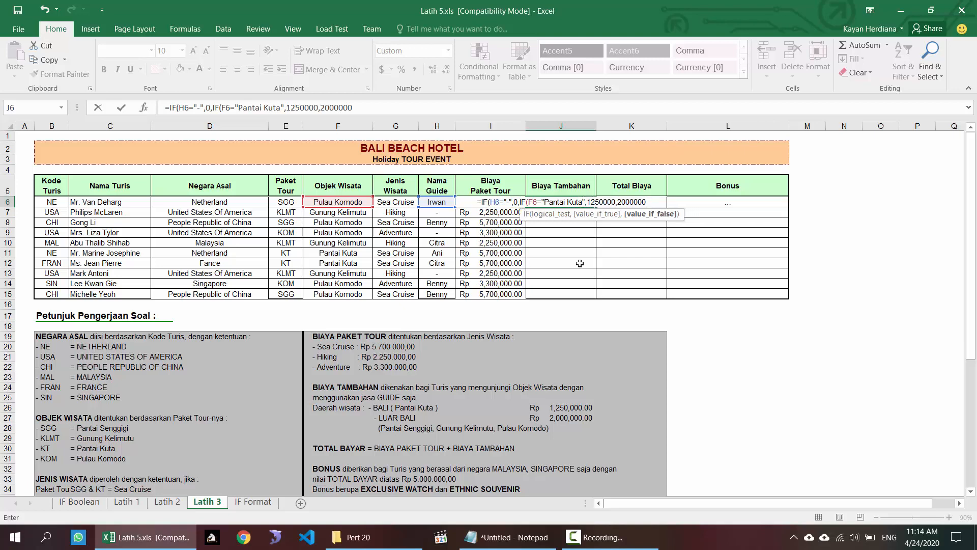
{"action": "type", "text": "))"}
{"action": "key", "text": "Return"}
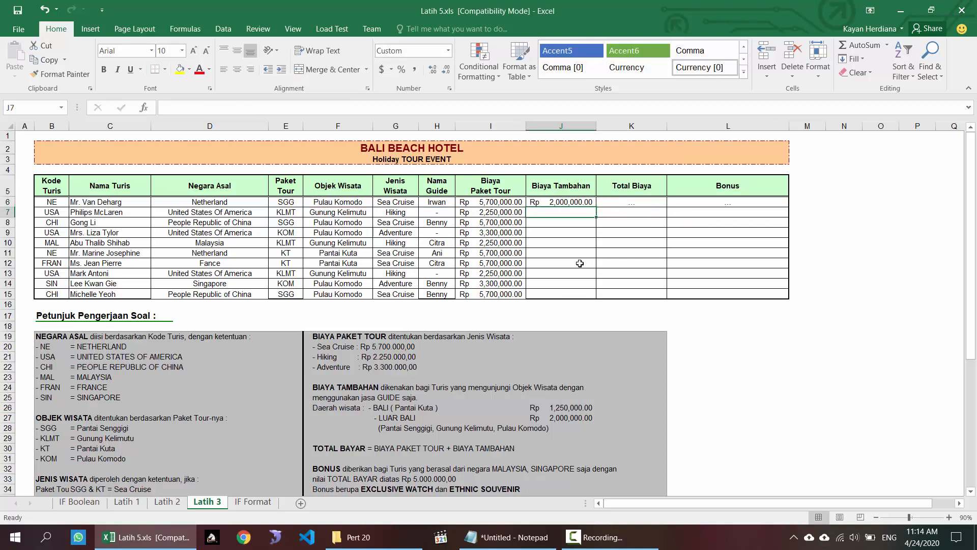
{"action": "left_click", "coordinate": [582, 200]}
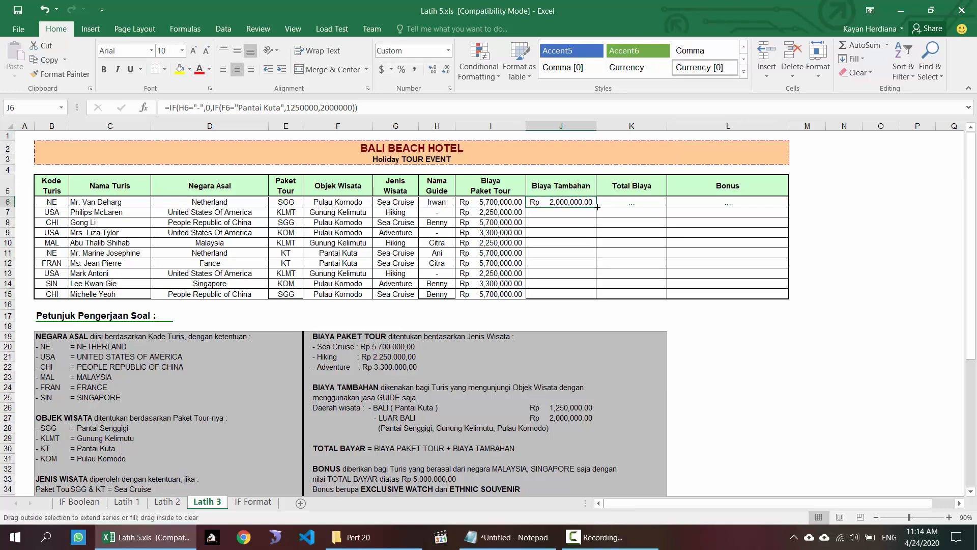
{"action": "double_click", "coordinate": [596, 206]}
Step: Add I6 and J6 in K6 of the Total Biaya column and fill the formula down to K15
{"action": "scroll", "coordinate": [411, 401], "scroll_direction": "down", "scroll_amount": 1}
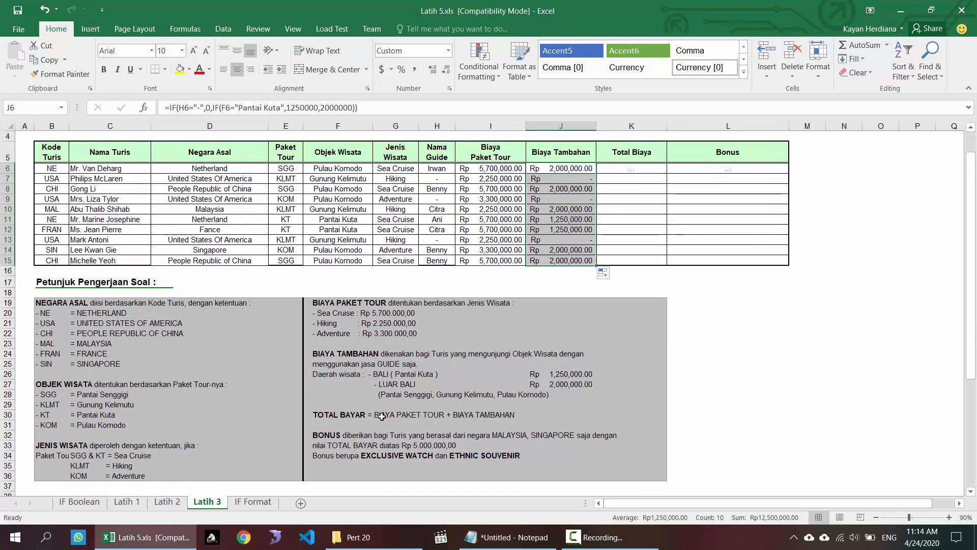
{"action": "scroll", "coordinate": [359, 425], "scroll_direction": "up", "scroll_amount": 1}
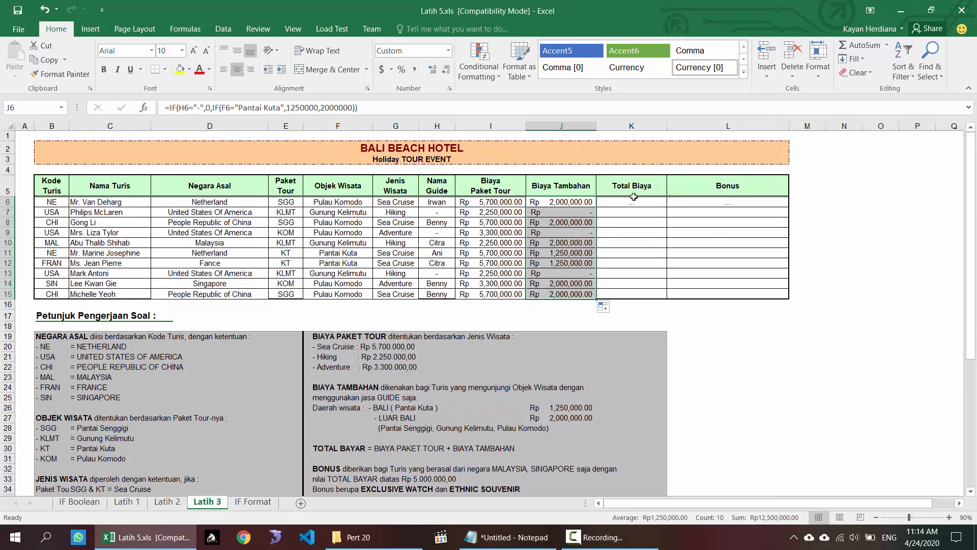
{"action": "left_click", "coordinate": [630, 201]}
{"action": "type", "text": "="}
{"action": "key", "text": "Left"}
{"action": "key", "text": "Left"}
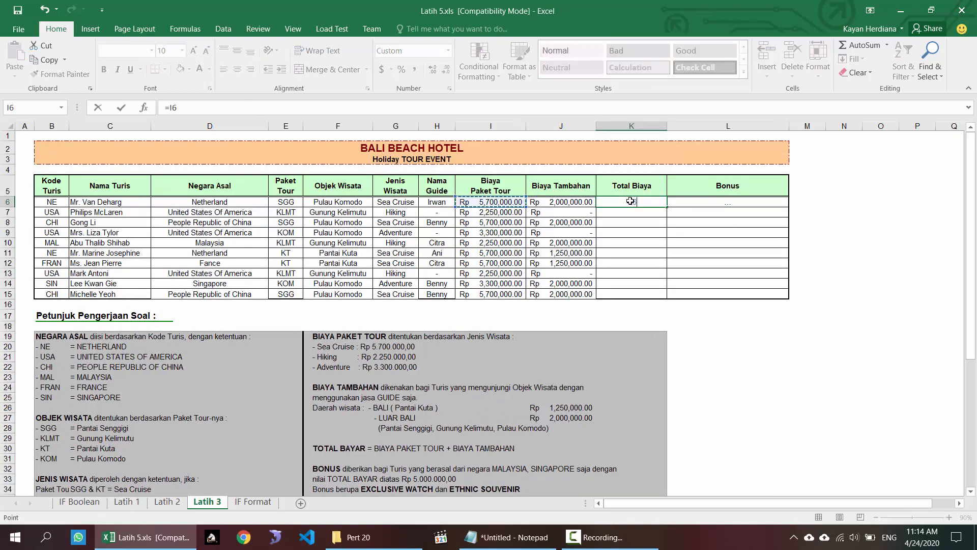
{"action": "type", "text": "+"}
{"action": "key", "text": "Left"}
{"action": "key", "text": "Return"}
{"action": "key", "text": "Up"}
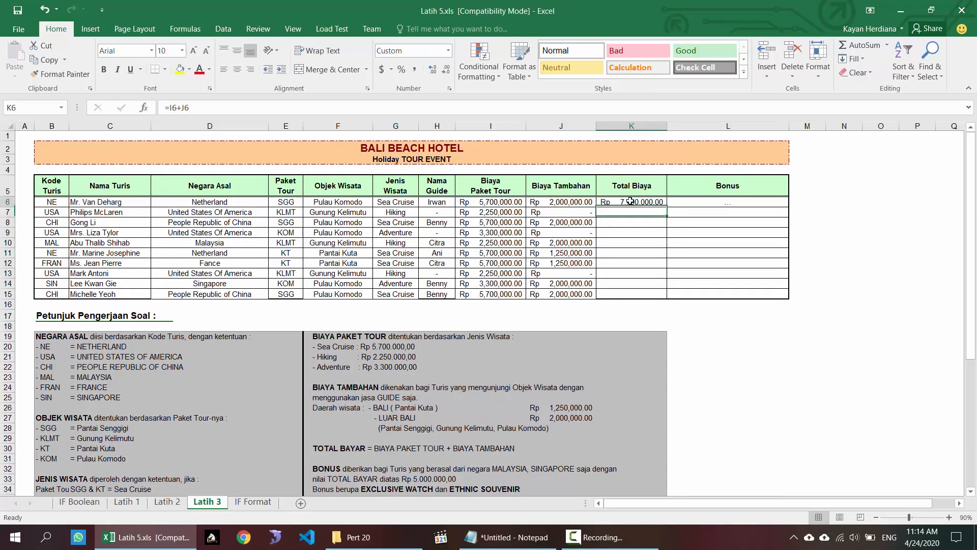
{"action": "double_click", "coordinate": [670, 205]}
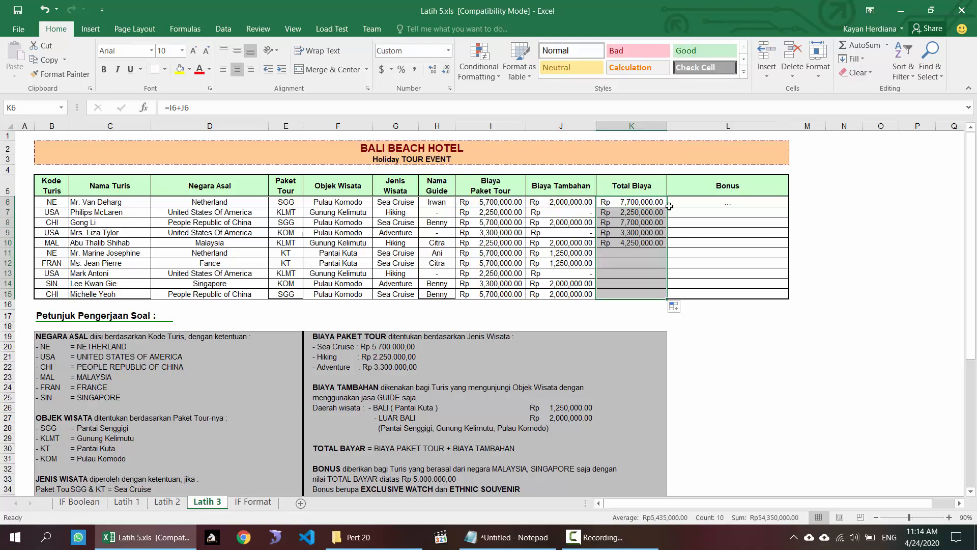
Step: Check the Bonus column in the answer key, then switch to Notepad and draft the line IF(AND(negara, tb), "EW, ES")
{"action": "scroll", "coordinate": [638, 253], "scroll_direction": "down", "scroll_amount": 1}
{"action": "left_click", "coordinate": [514, 537]}
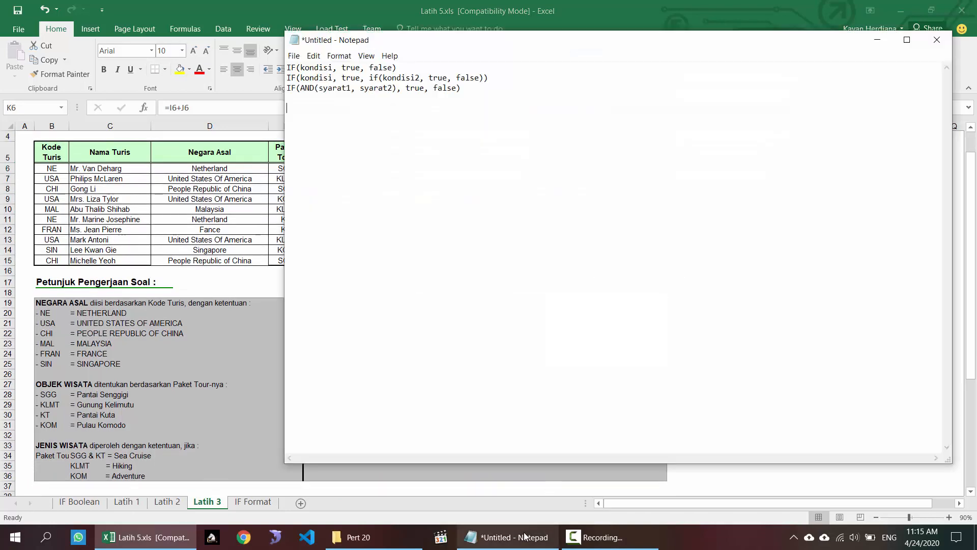
{"action": "left_click_drag", "start_coordinate": [460, 31], "coordinate": [313, 41]}
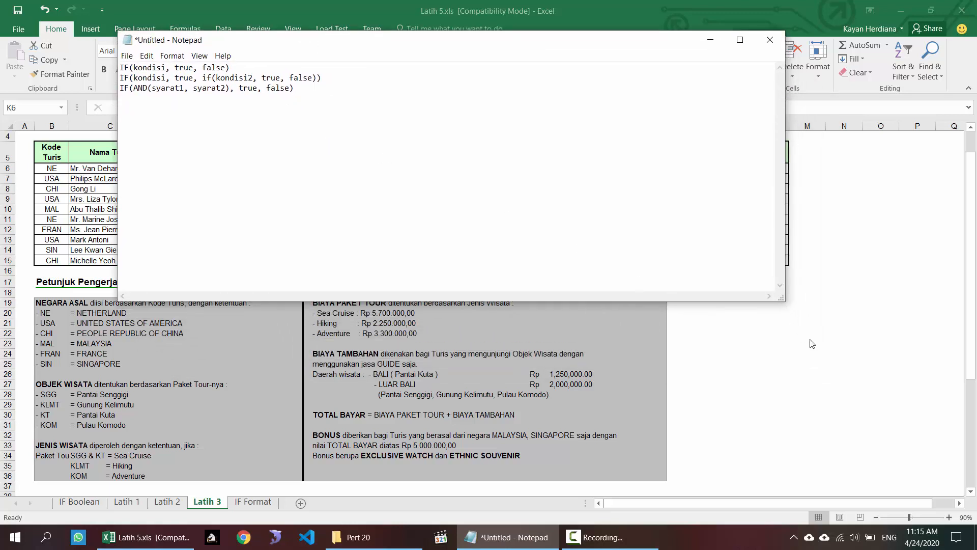
{"action": "key", "text": "alt+Tab"}
{"action": "scroll", "coordinate": [784, 356], "scroll_direction": "down", "scroll_amount": 6}
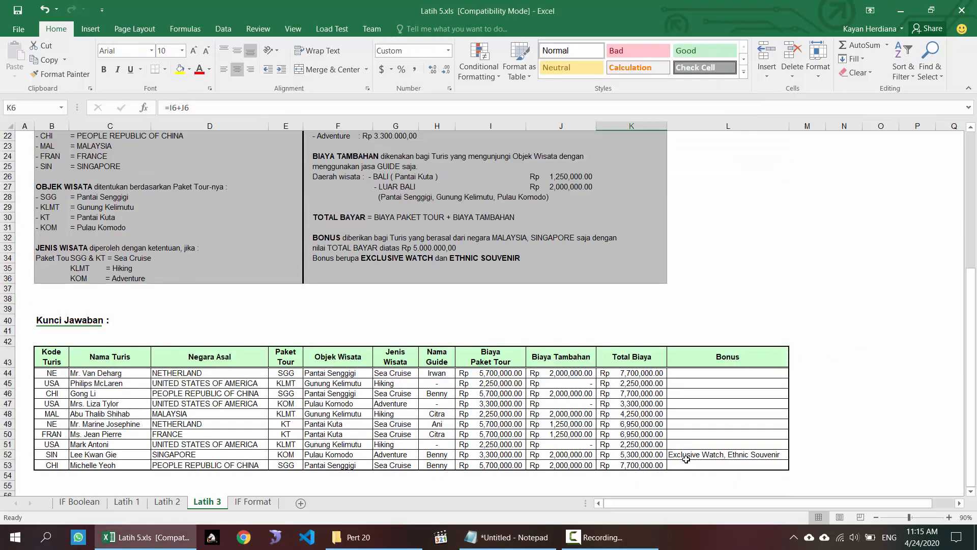
{"action": "scroll", "coordinate": [686, 387], "scroll_direction": "up", "scroll_amount": 7}
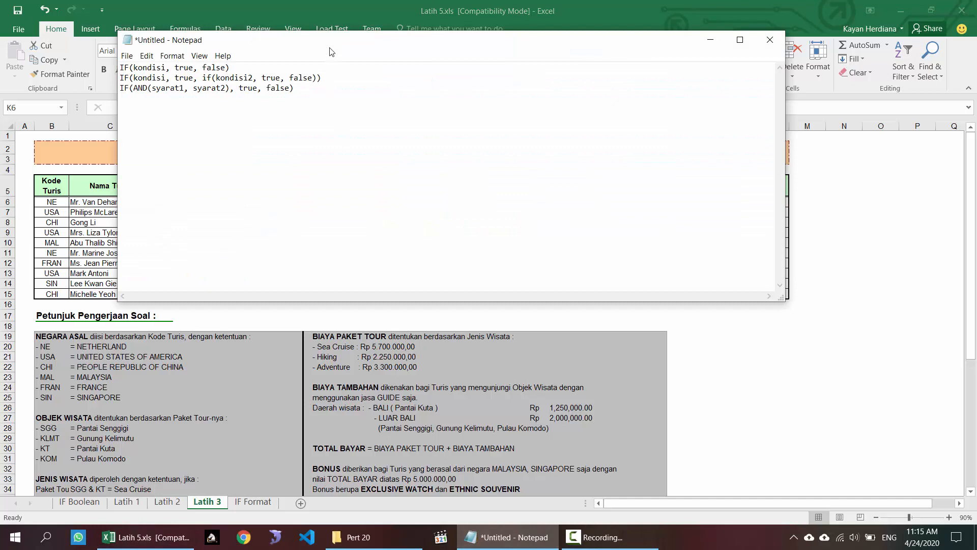
{"action": "left_click_drag", "start_coordinate": [331, 50], "coordinate": [410, 47]}
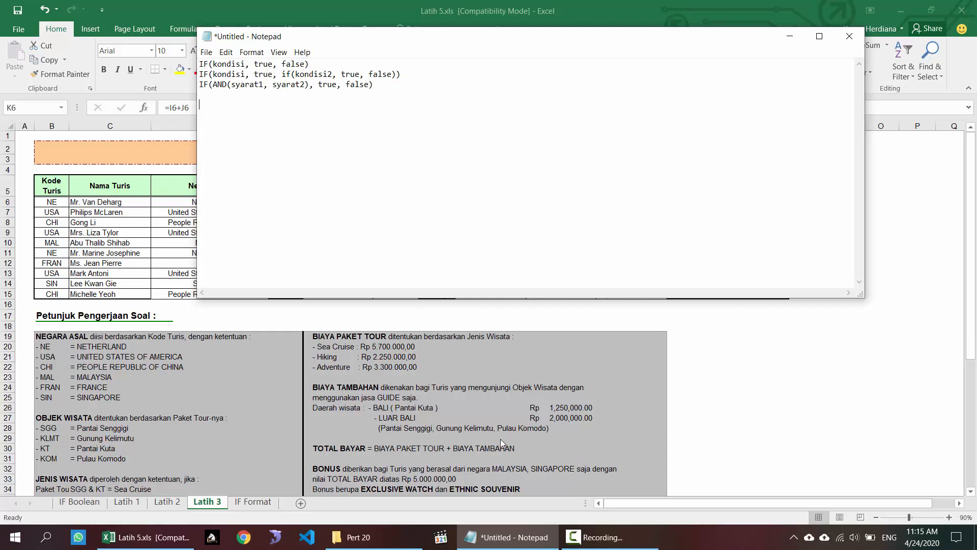
{"action": "type", "text": "IF(AND(negara, tb), \"EW, ES"}
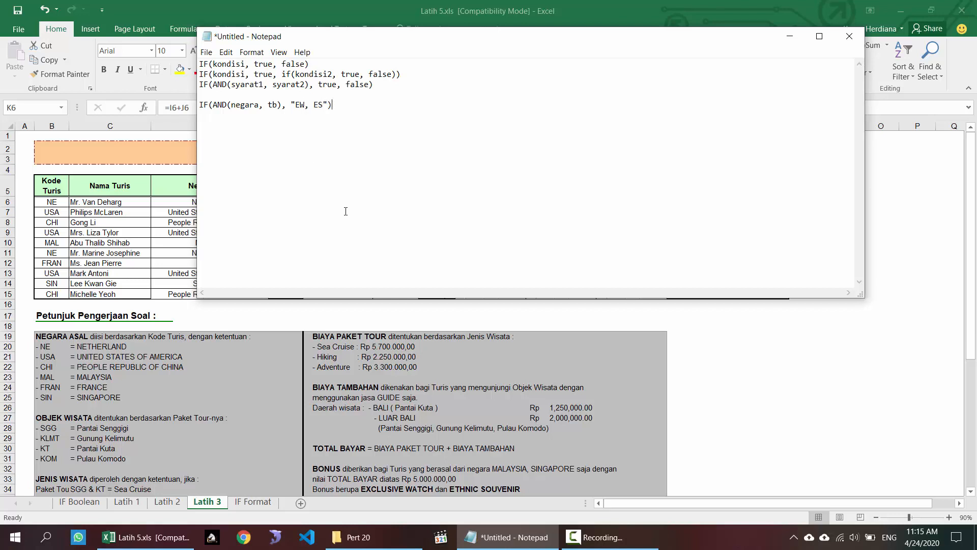
Step: Replace the negara condition in the Notepad draft with OR(mal, sin)
{"action": "double_click", "coordinate": [240, 107]}
{"action": "left_click", "coordinate": [242, 107]}
{"action": "left_click_drag", "start_coordinate": [260, 108], "coordinate": [234, 101]}
{"action": "type", "text": "OR(mal, sin)"}
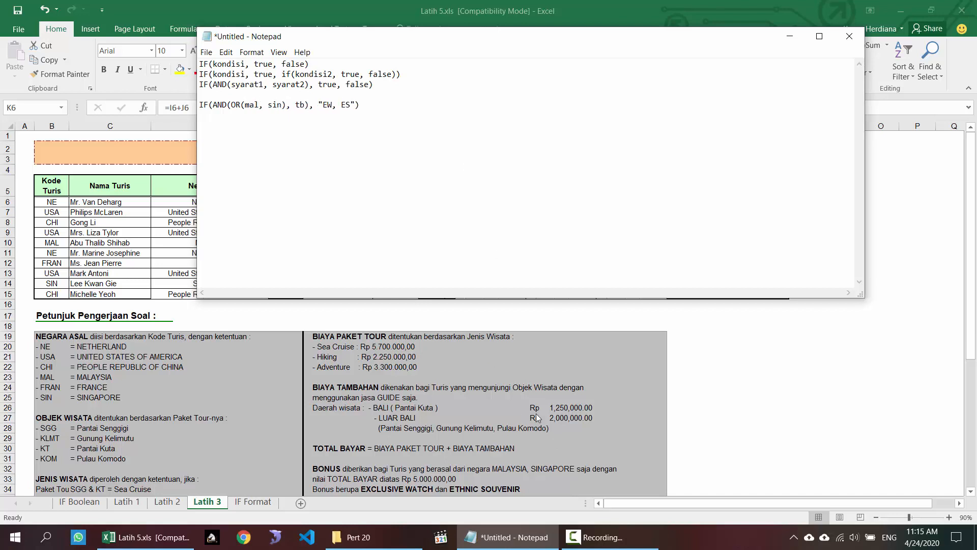
Step: Return to Excel and start the Bonus formula in L6 as =IF(AND(OR(, keeping the Notepad draft above the table for reference
{"action": "left_click_drag", "start_coordinate": [504, 43], "coordinate": [767, 58]}
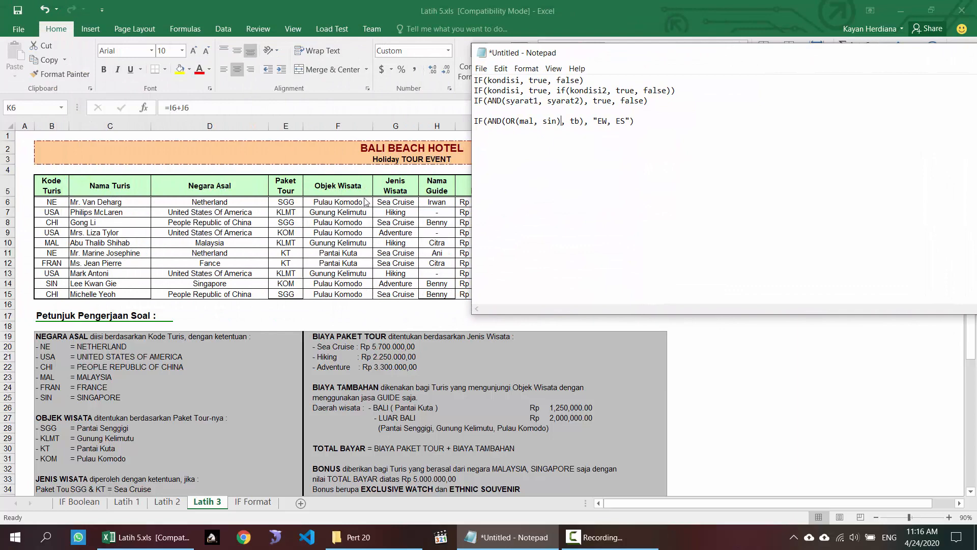
{"action": "key", "text": "alt+Tab"}
{"action": "left_click", "coordinate": [679, 204]}
{"action": "type", "text": "="}
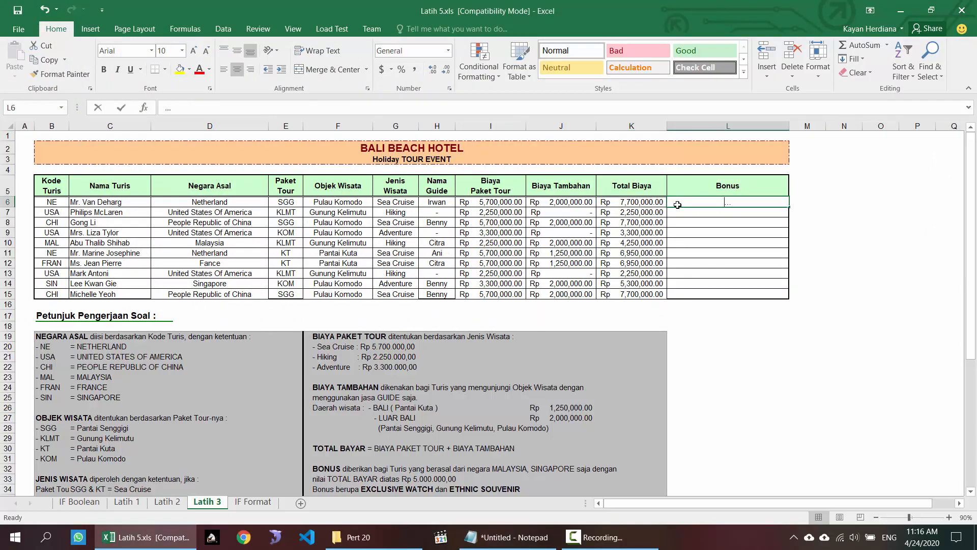
{"action": "left_click", "coordinate": [506, 537]}
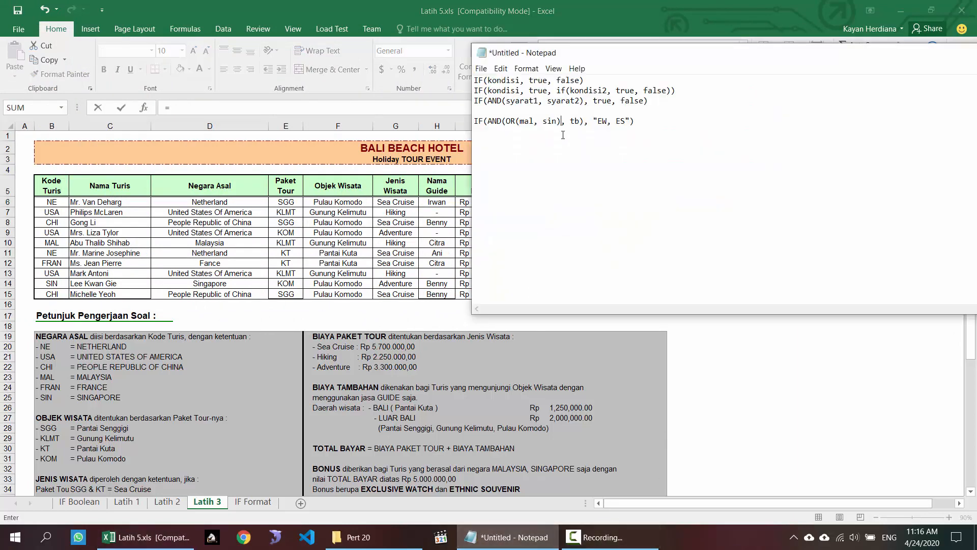
{"action": "left_click_drag", "start_coordinate": [636, 65], "coordinate": [250, 49]}
{"action": "left_click_drag", "start_coordinate": [580, 301], "coordinate": [581, 163]}
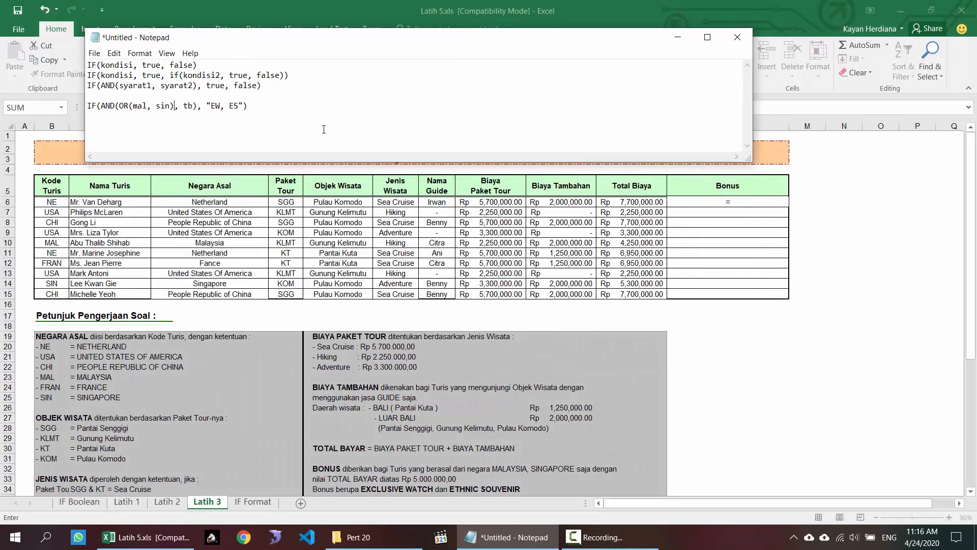
{"action": "left_click", "coordinate": [742, 203]}
{"action": "type", "text": "IF(A"}
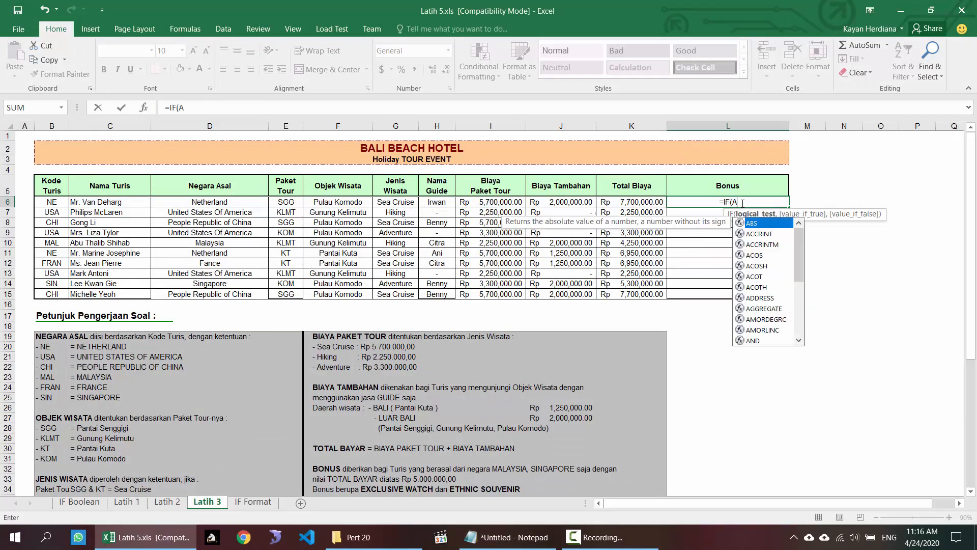
{"action": "type", "text": "ND("}
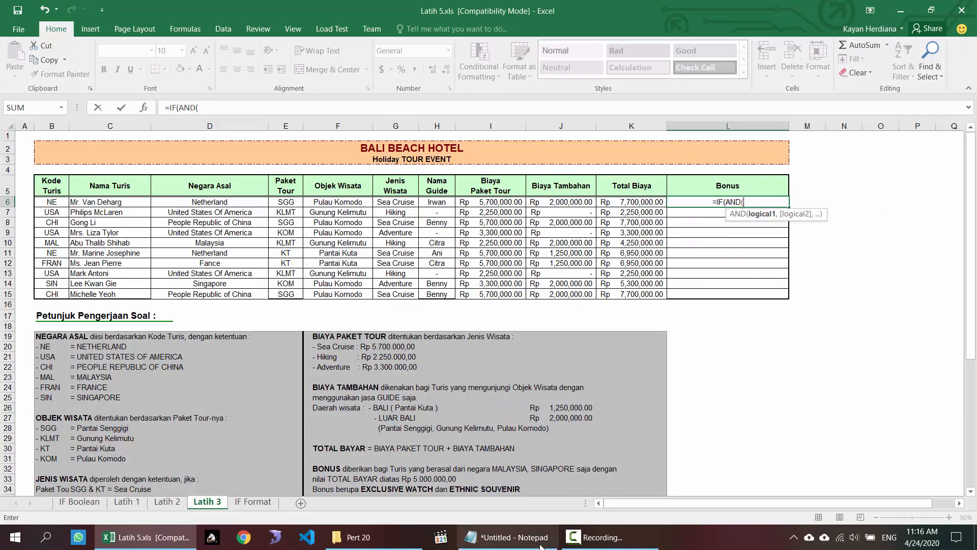
{"action": "type", "text": "o"}
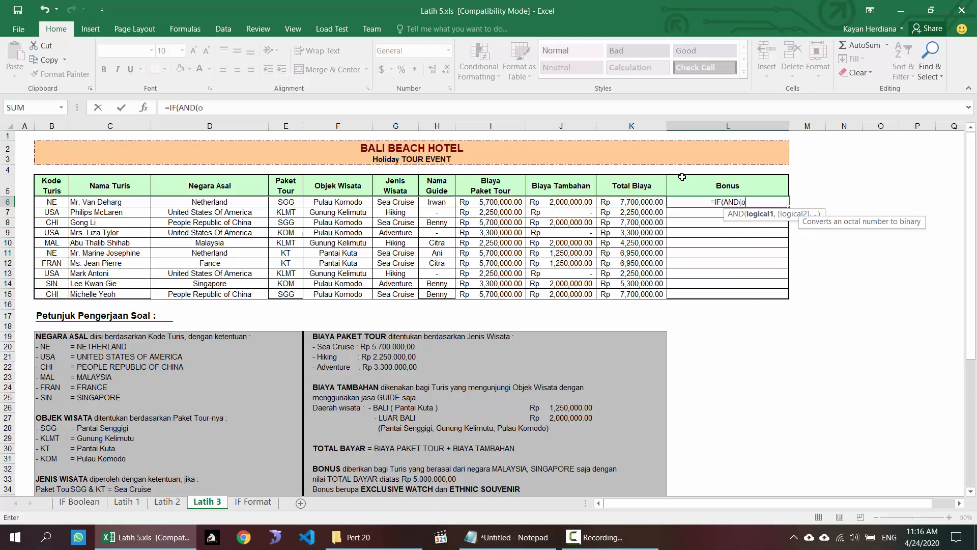
{"action": "type", "text": "r("}
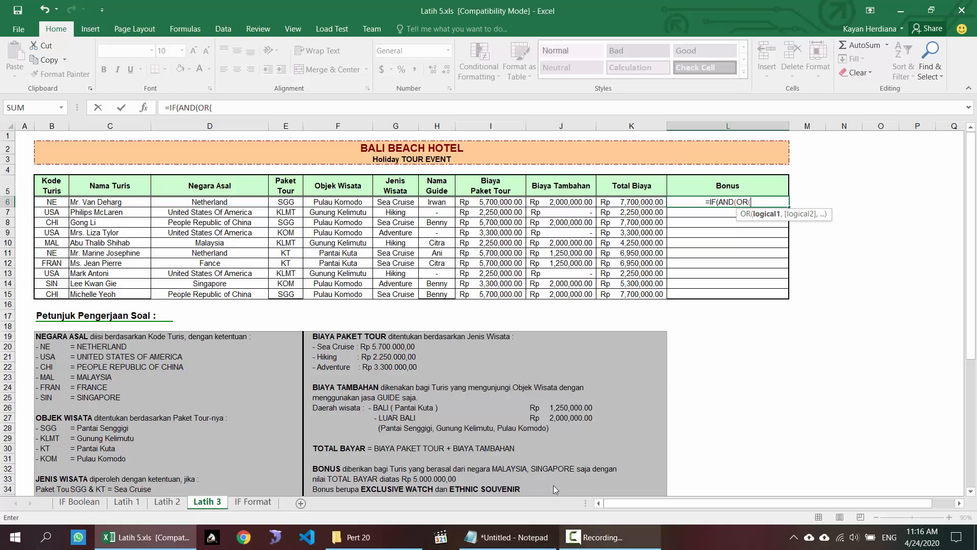
Step: Enter D6="Malaysia" and D6="Singapore" as the OR conditions in the L6 formula and close the OR
{"action": "left_click", "coordinate": [221, 202]}
{"action": "type", "text": "=\"Ma"}
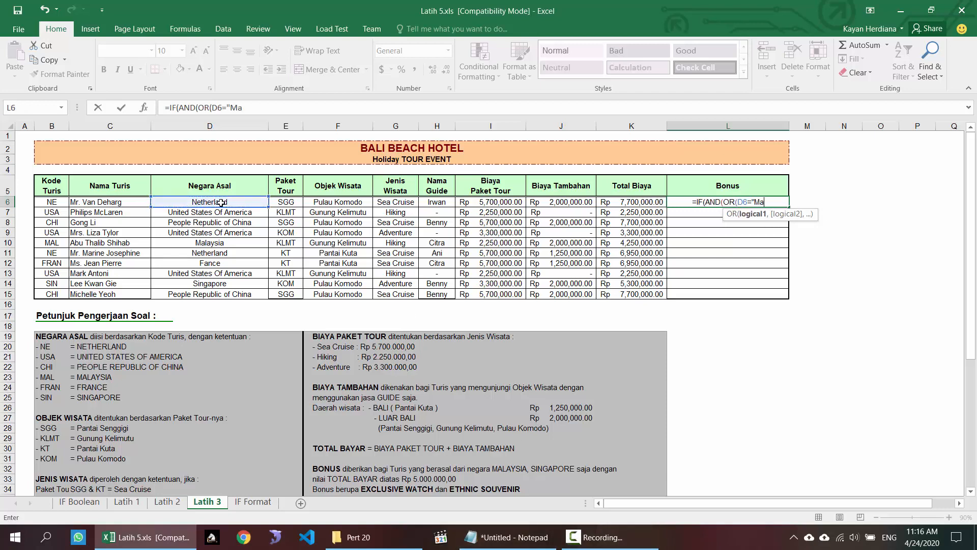
{"action": "type", "text": "laysia\","}
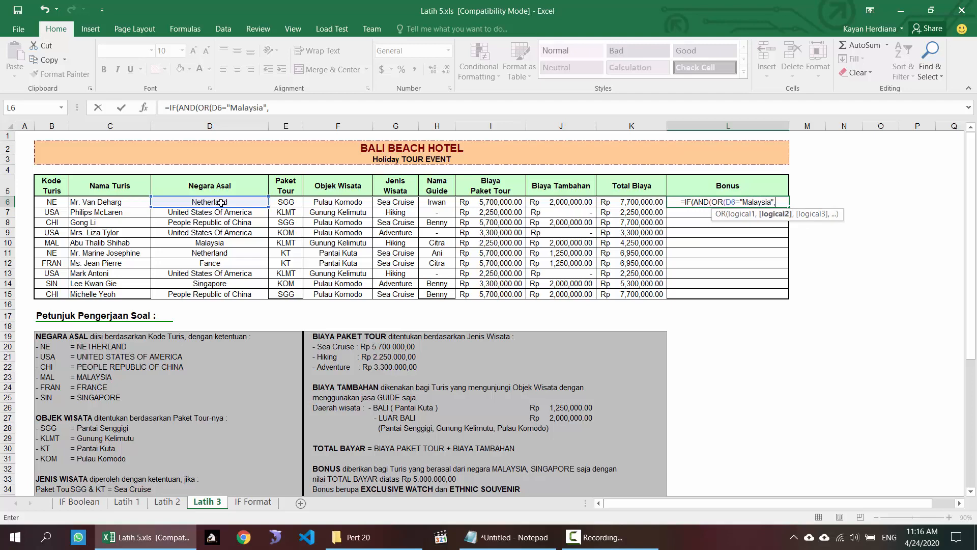
{"action": "left_click", "coordinate": [176, 203]}
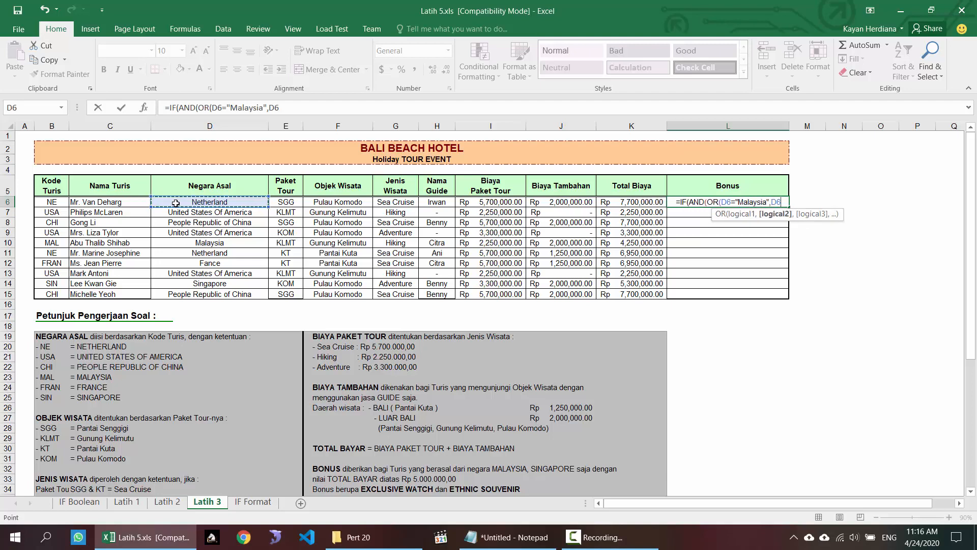
{"action": "type", "text": "=\"SIngap"}
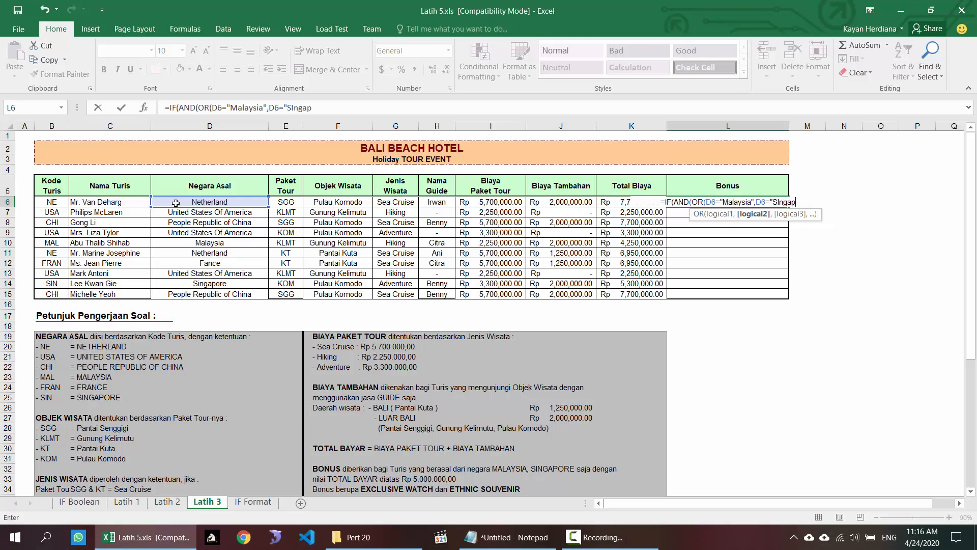
{"action": "type", "text": "ore\""}
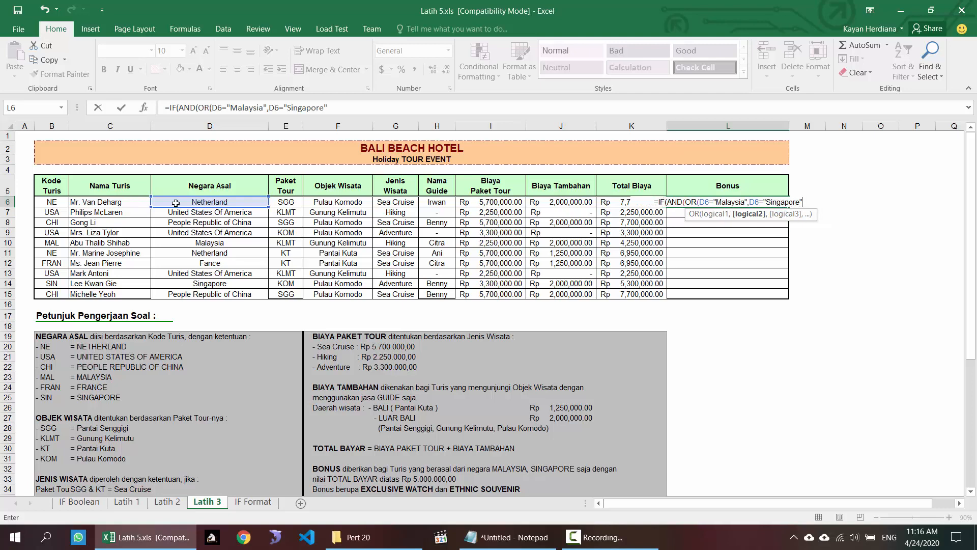
{"action": "type", "text": "),"}
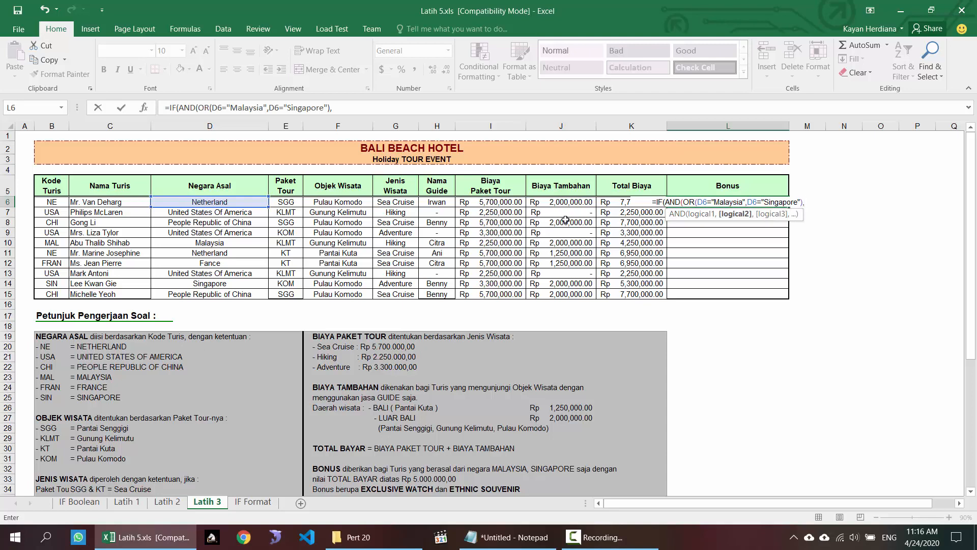
Step: Add K6>5000000 as the second AND condition in the L6 formula and close the AND
{"action": "left_click", "coordinate": [616, 202]}
{"action": "left_click", "coordinate": [509, 537]}
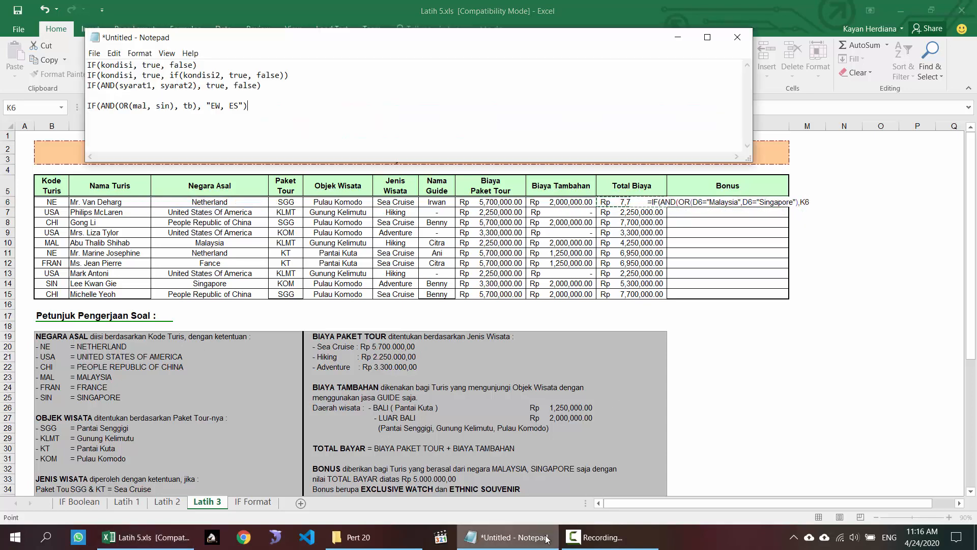
{"action": "left_click", "coordinate": [582, 539]}
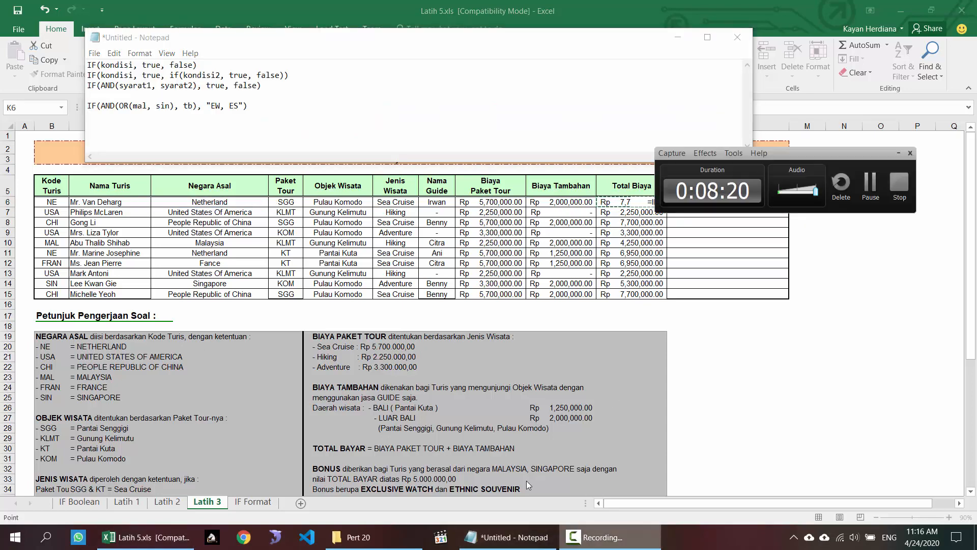
{"action": "left_click", "coordinate": [783, 6]}
{"action": "left_click", "coordinate": [899, 153]}
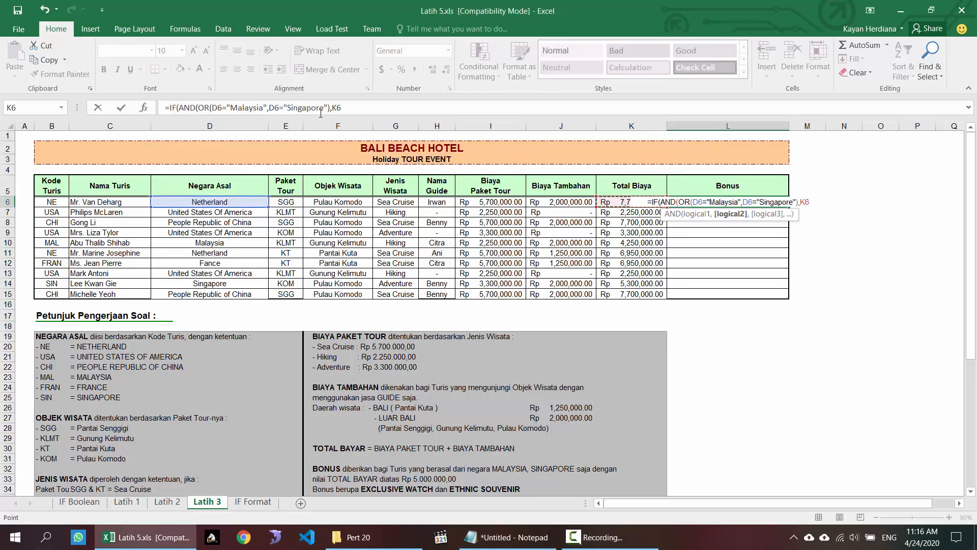
{"action": "left_click", "coordinate": [358, 106]}
{"action": "type", "text": ">"}
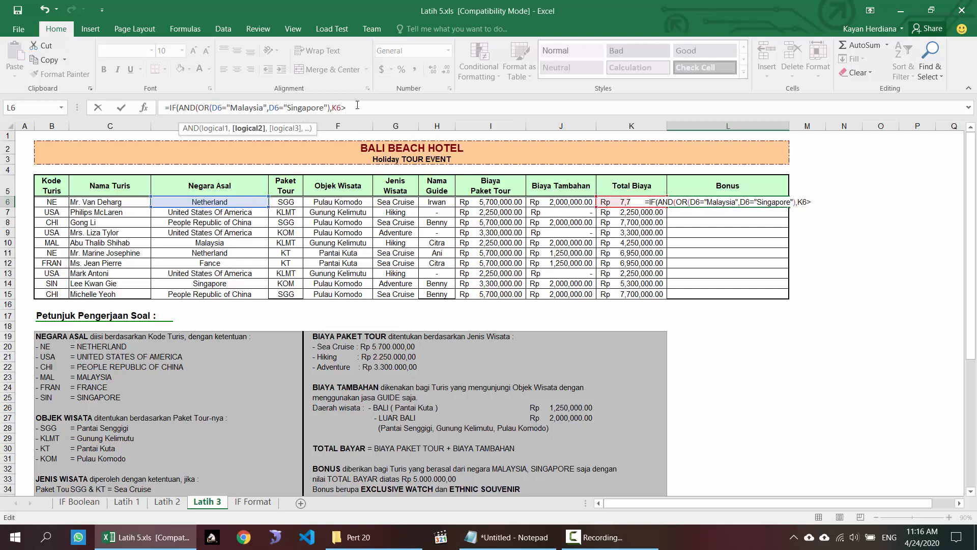
{"action": "type", "text": "5000000)"}
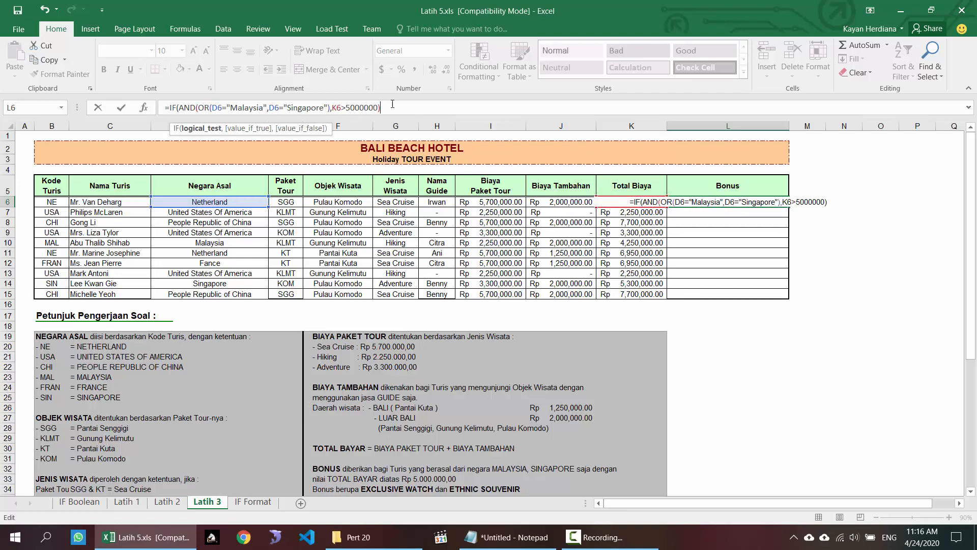
Step: Add "Exclusive Watch, Ethnic Souvenir" as the value-if-true result in the L6 Bonus formula
{"action": "type", "text": ","}
{"action": "type", "text": "\"Exclusi"}
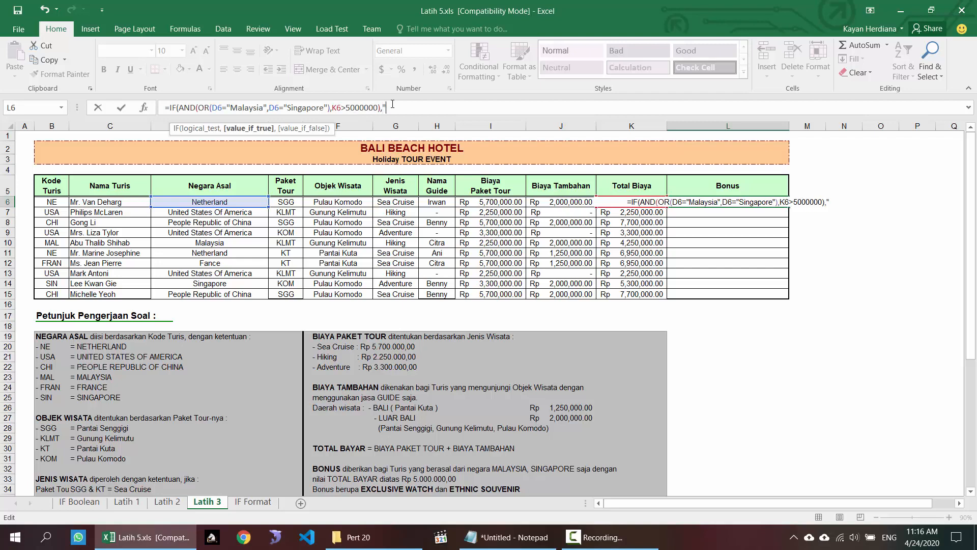
{"action": "type", "text": "ve Watc"}
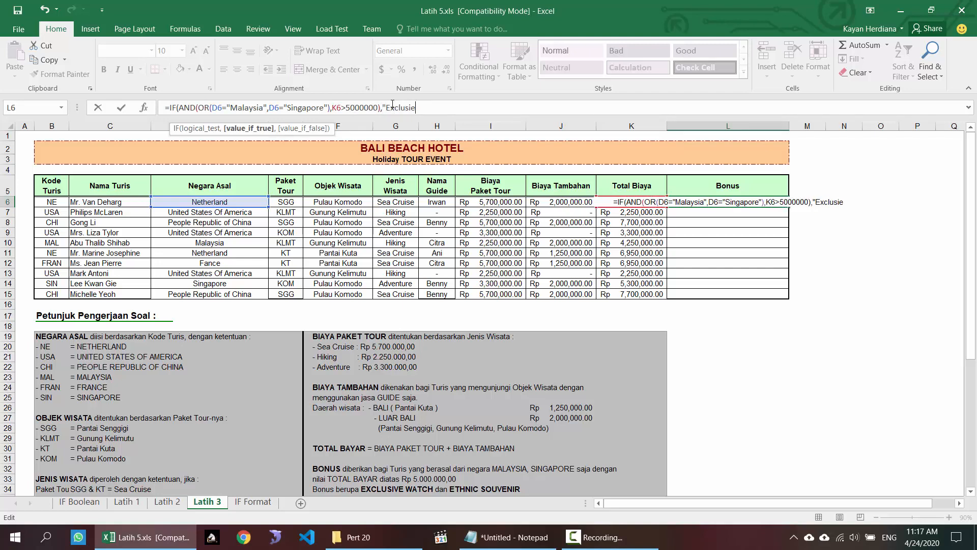
{"action": "type", "text": "h"}
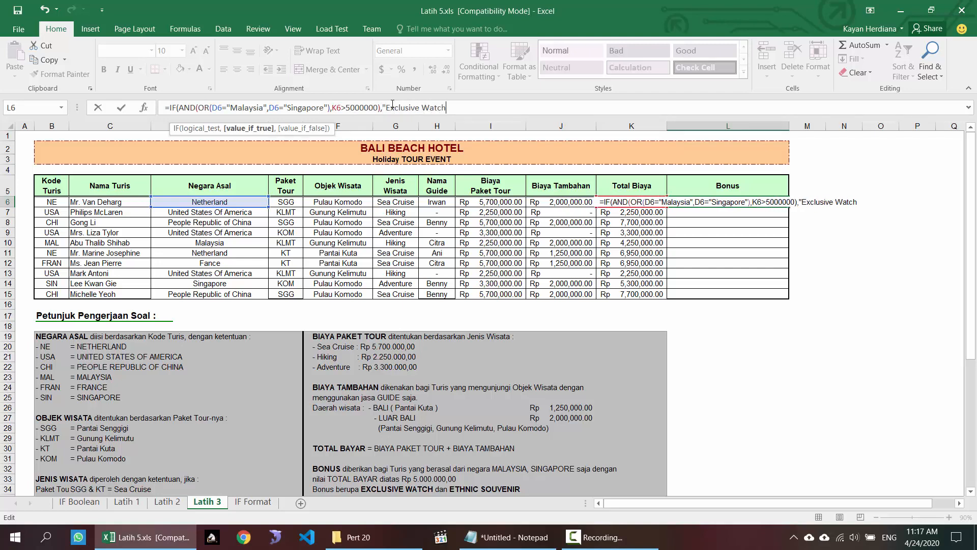
{"action": "type", "text": "\","}
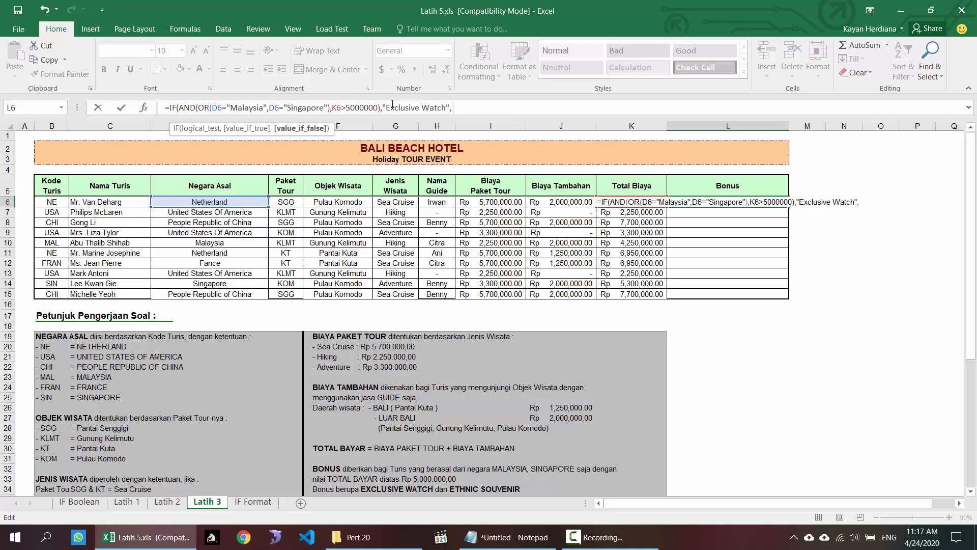
{"action": "key", "text": "BackSpace"}
{"action": "key", "text": "BackSpace"}
{"action": "type", "text": ", E"}
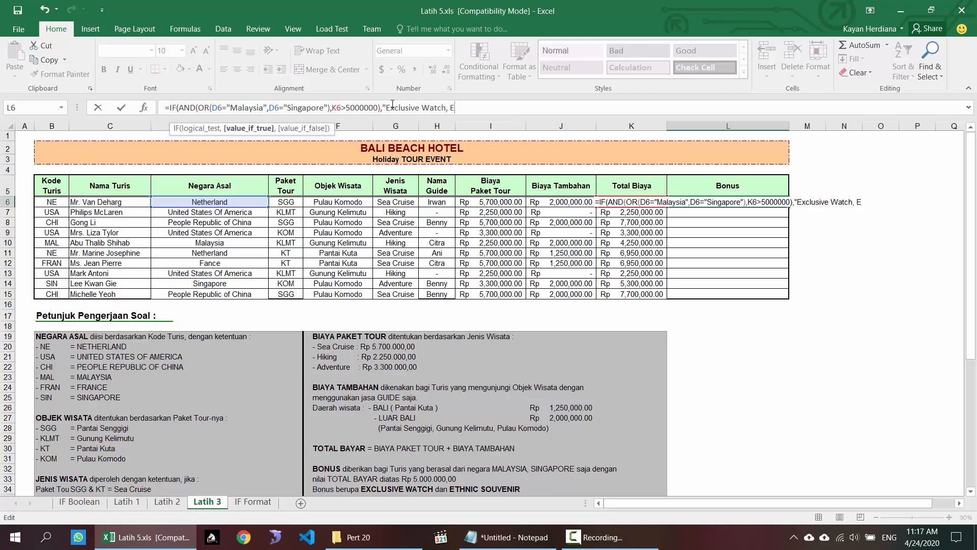
{"action": "type", "text": "thnic"}
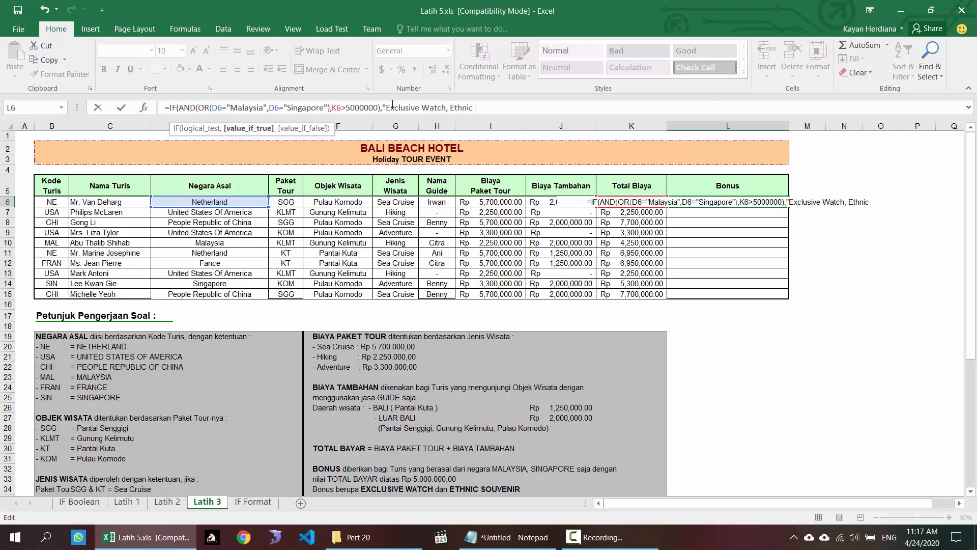
{"action": "type", "text": " Souve"}
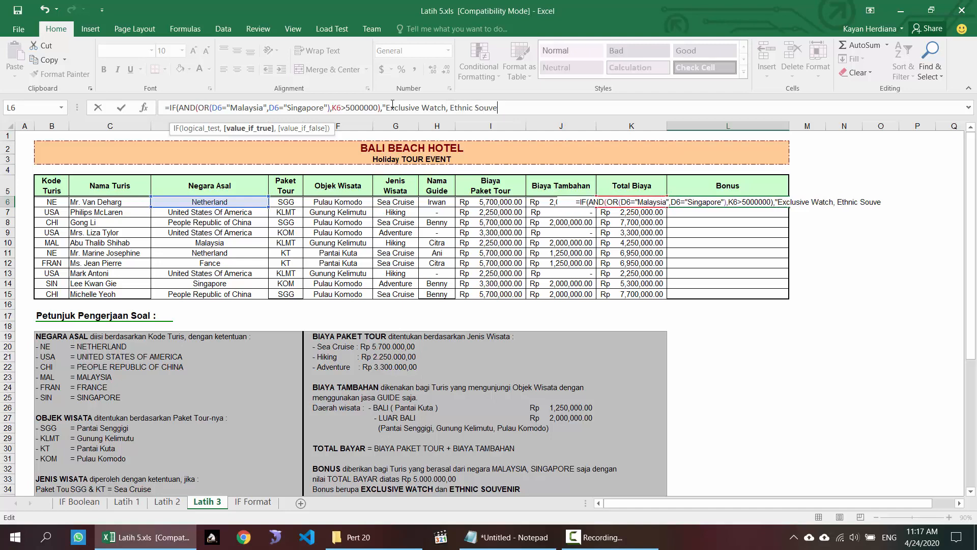
{"action": "type", "text": "nir\","}
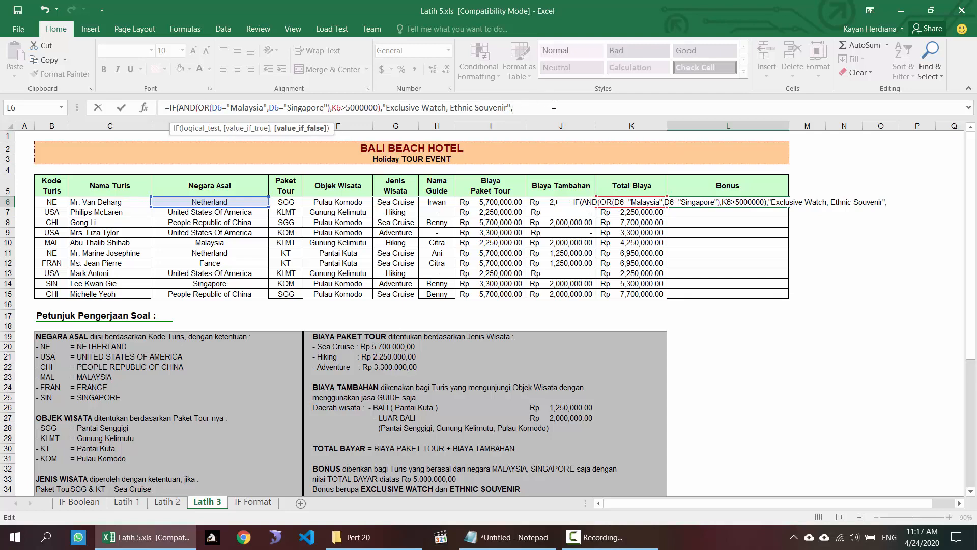
Step: Finish the L6 Bonus formula with empty text "" as the false result and copy it down through L15
{"action": "type", "text": "\"\")"}
{"action": "key", "text": "Return"}
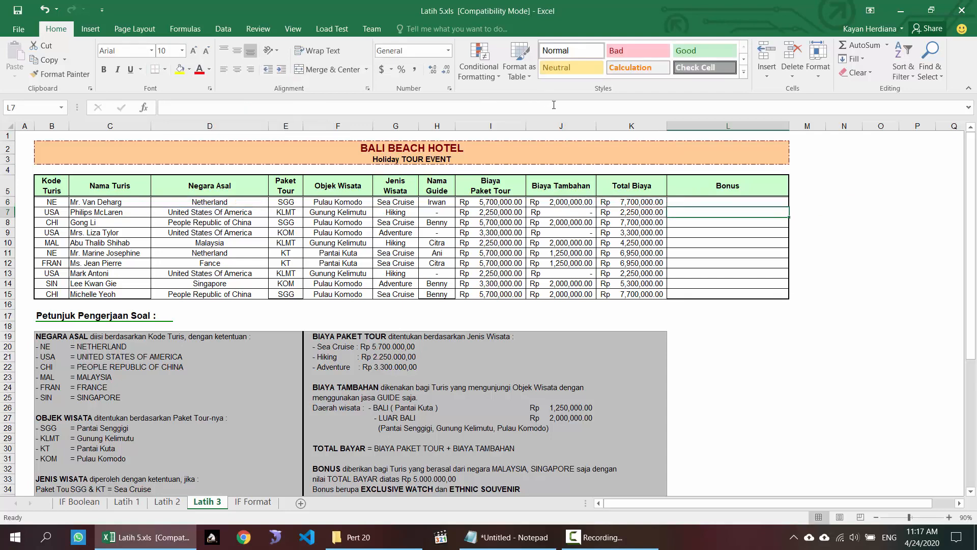
{"action": "left_click", "coordinate": [772, 202]}
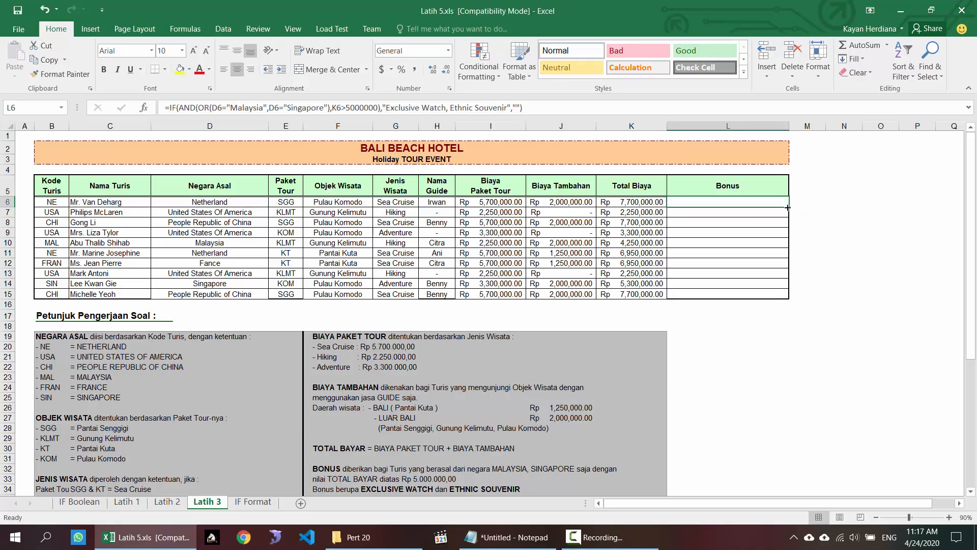
{"action": "left_click_drag", "start_coordinate": [789, 207], "coordinate": [781, 296]}
Step: Check the Bonus in row 14 against its Negara Asal and Total Biaya, and compare the table with the Kunci Jawaban
{"action": "left_click", "coordinate": [739, 284]}
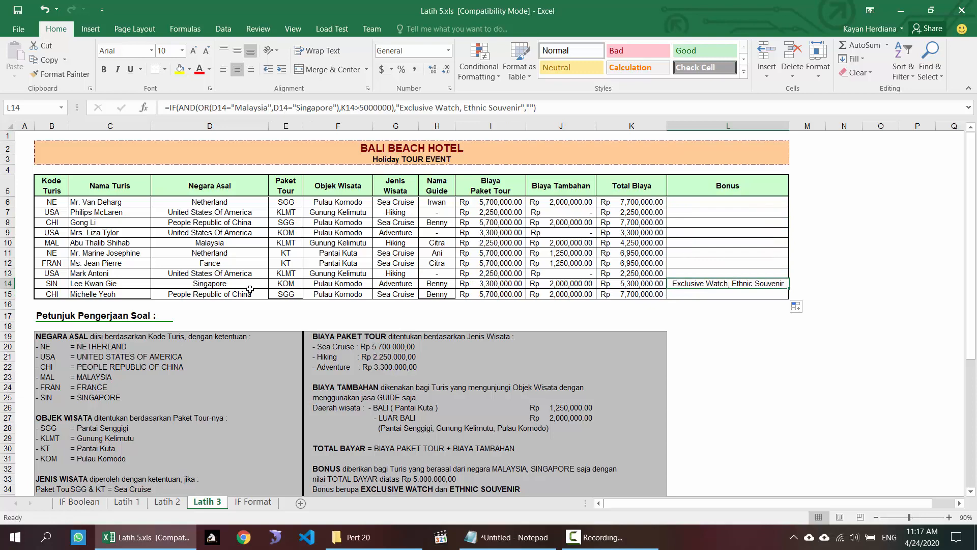
{"action": "left_click", "coordinate": [222, 288]}
{"action": "left_click", "coordinate": [623, 284]}
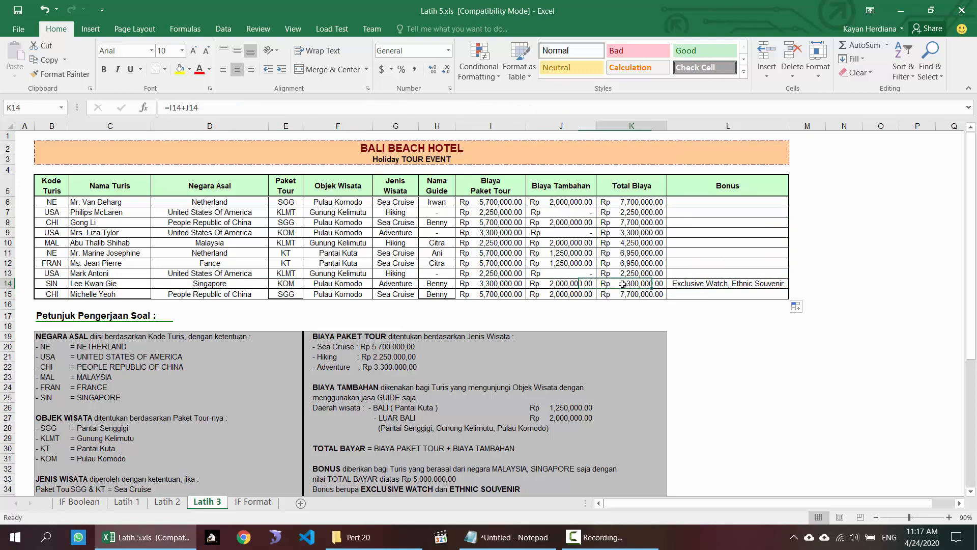
{"action": "scroll", "coordinate": [719, 294], "scroll_direction": "down", "scroll_amount": 2}
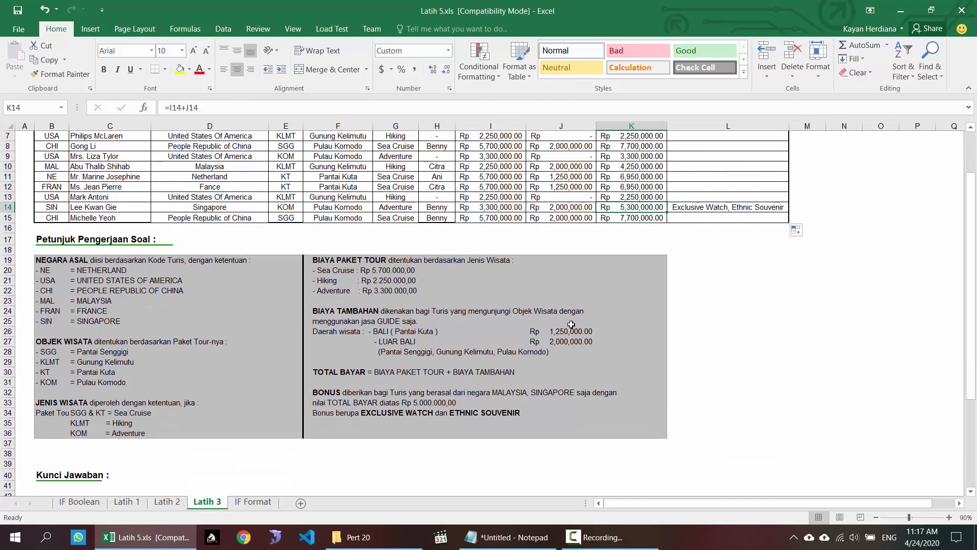
{"action": "scroll", "coordinate": [400, 355], "scroll_direction": "down", "scroll_amount": 5}
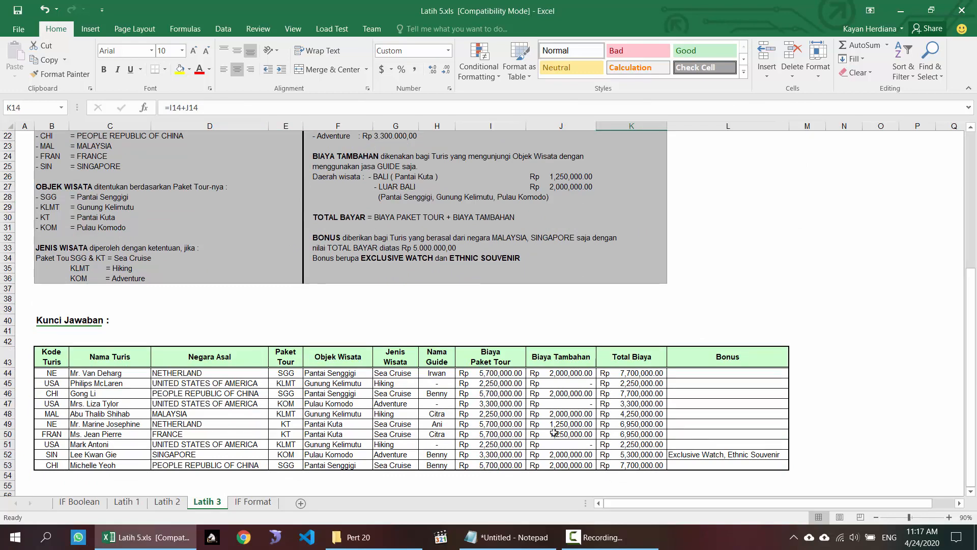
{"action": "scroll", "coordinate": [478, 397], "scroll_direction": "up", "scroll_amount": 4}
{"action": "scroll", "coordinate": [478, 397], "scroll_direction": "up", "scroll_amount": 3}
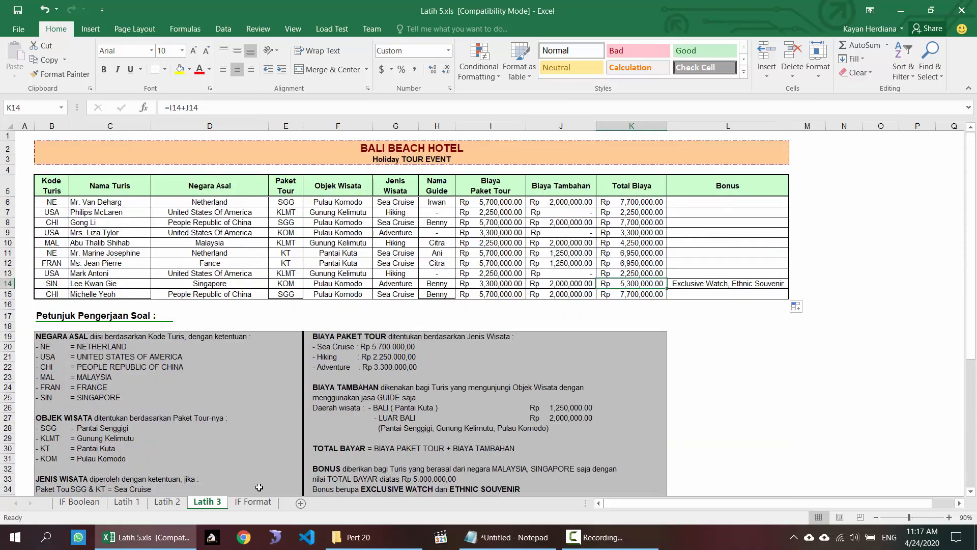
Step: Switch to the IF Format sheet and examine the coloured HASIL scores alongside the Nilai Teori and Nilai Praktek scores in SOAL 1
{"action": "left_click", "coordinate": [253, 502]}
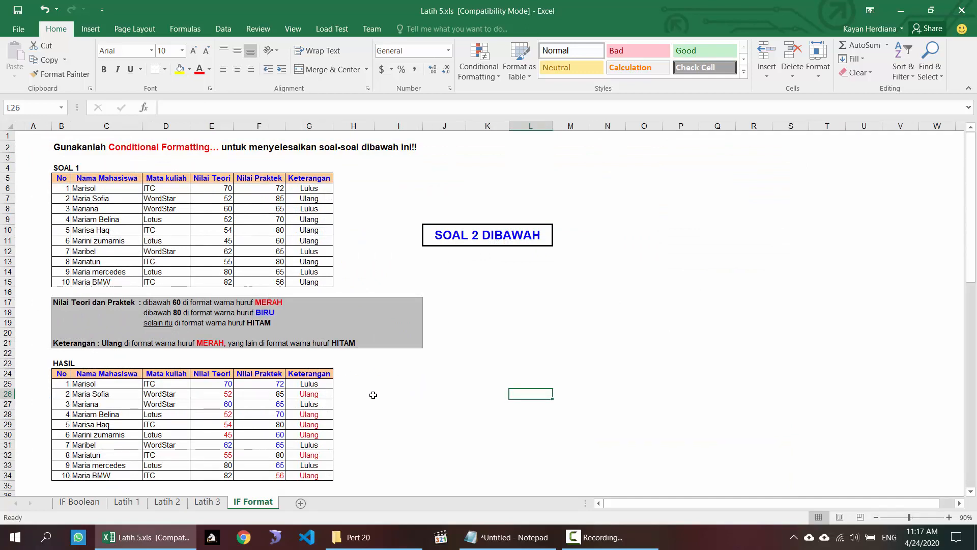
{"action": "left_click_drag", "start_coordinate": [228, 385], "coordinate": [277, 473]}
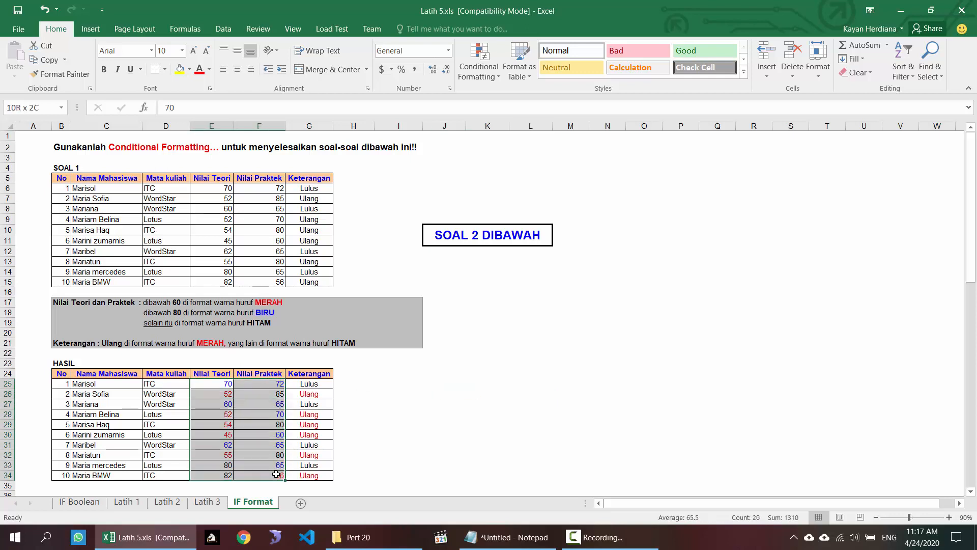
{"action": "left_click", "coordinate": [224, 384]}
{"action": "left_click_drag", "start_coordinate": [224, 384], "coordinate": [309, 476]}
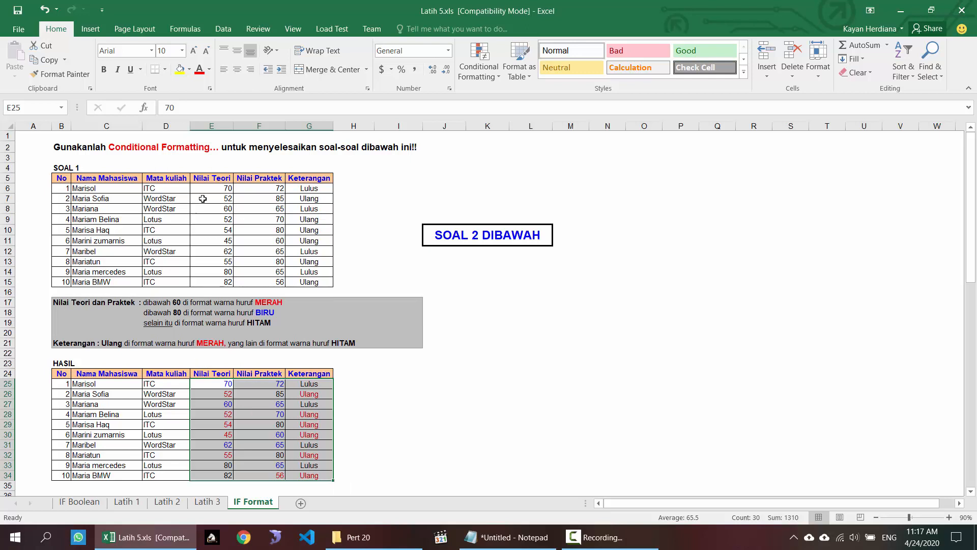
{"action": "left_click_drag", "start_coordinate": [211, 188], "coordinate": [270, 282]}
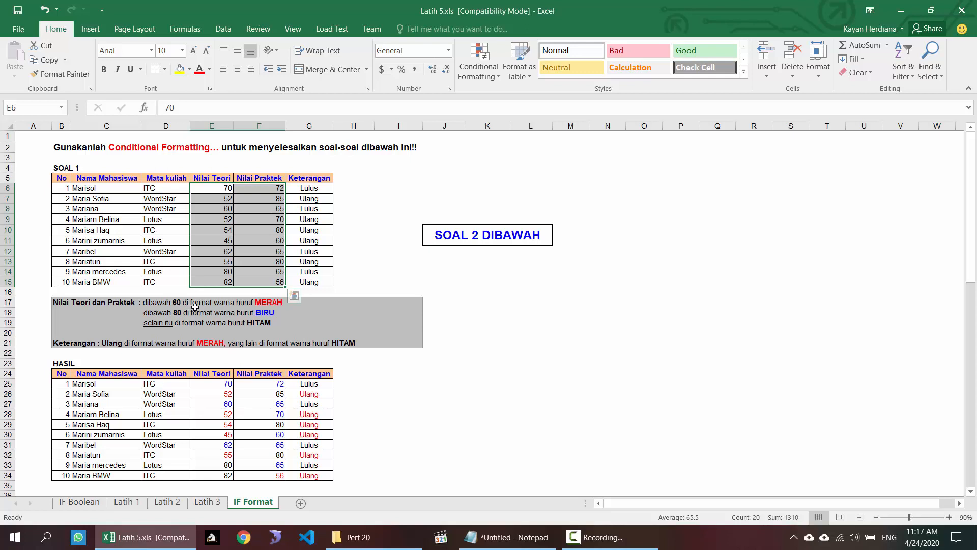
{"action": "left_click", "coordinate": [220, 199]}
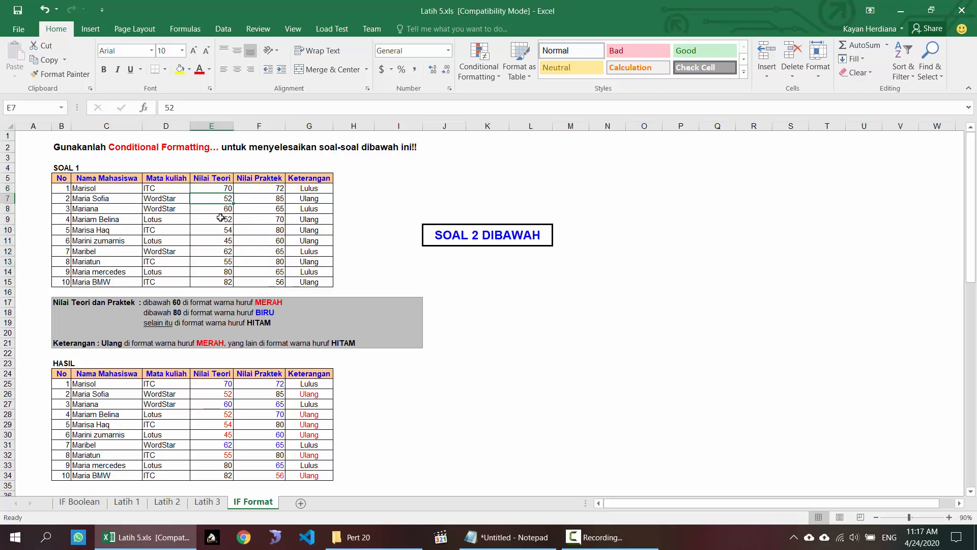
{"action": "left_click", "coordinate": [222, 219]}
{"action": "left_click", "coordinate": [226, 230]}
{"action": "left_click", "coordinate": [224, 241]}
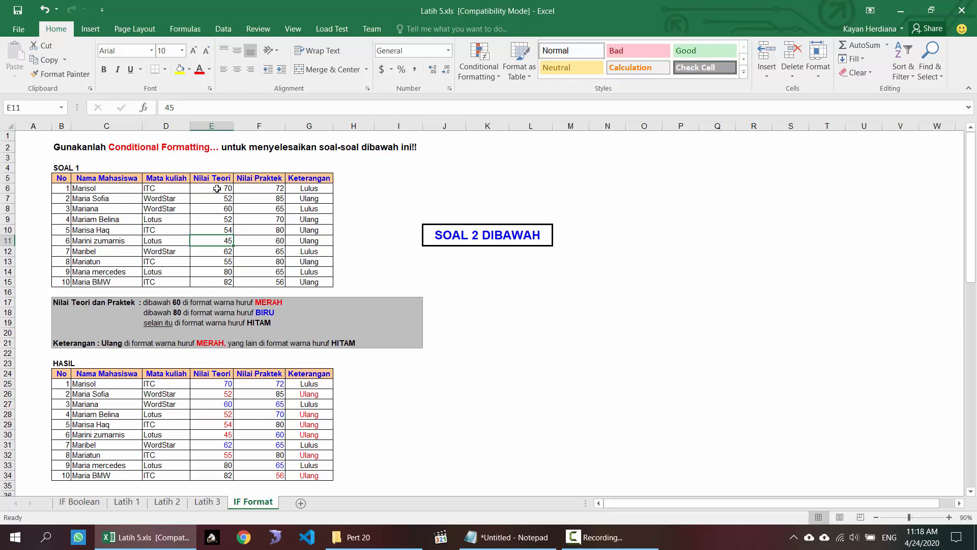
Step: Start a new conditional formatting rule for the SOAL 1 scores in E6:F15 using the type "Format only cells that contain"
{"action": "left_click_drag", "start_coordinate": [217, 188], "coordinate": [258, 284]}
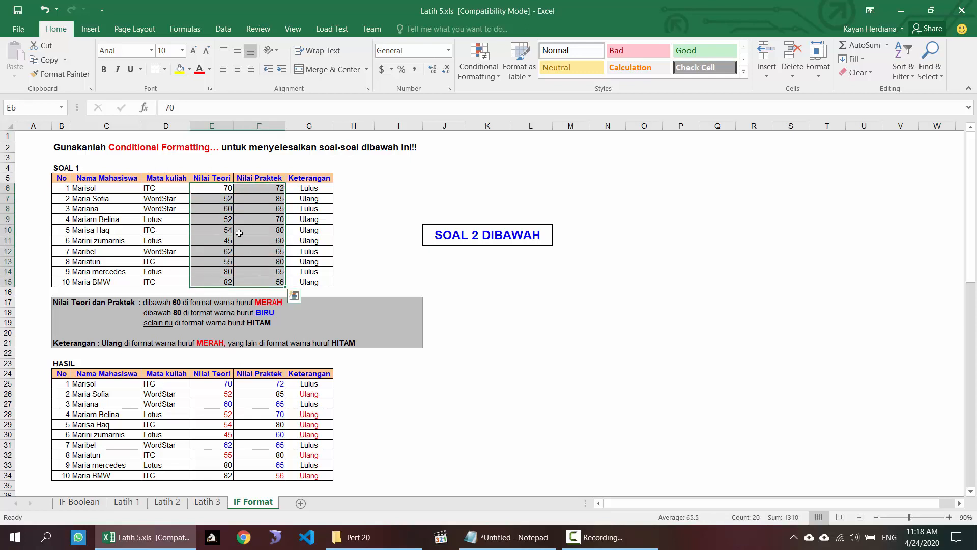
{"action": "left_click_drag", "start_coordinate": [206, 189], "coordinate": [268, 283]}
{"action": "left_click", "coordinate": [493, 77]}
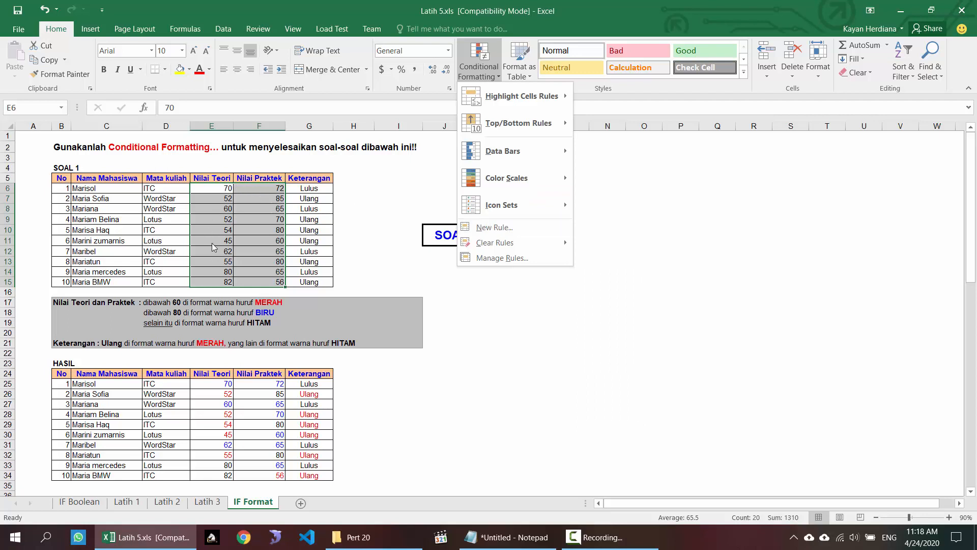
{"action": "left_click", "coordinate": [500, 227]}
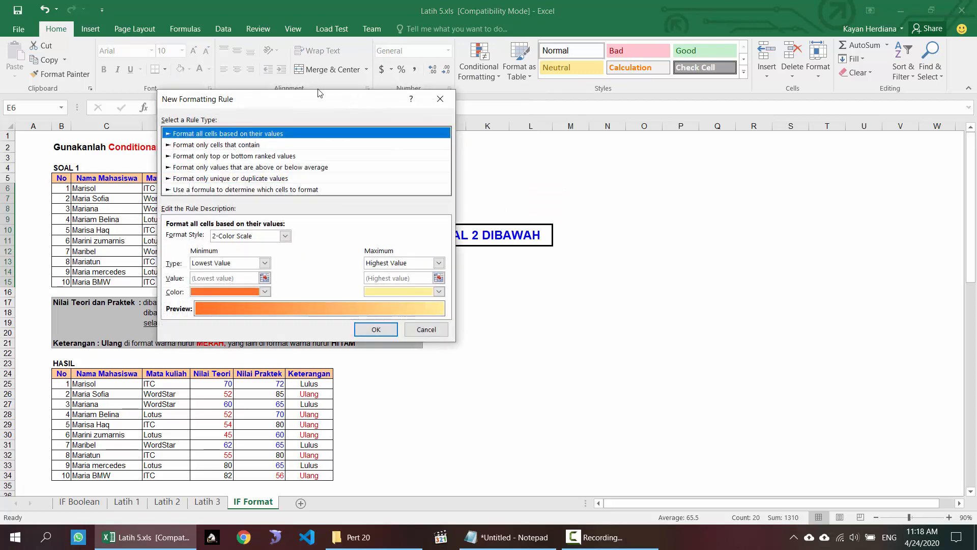
{"action": "left_click_drag", "start_coordinate": [320, 93], "coordinate": [670, 92]}
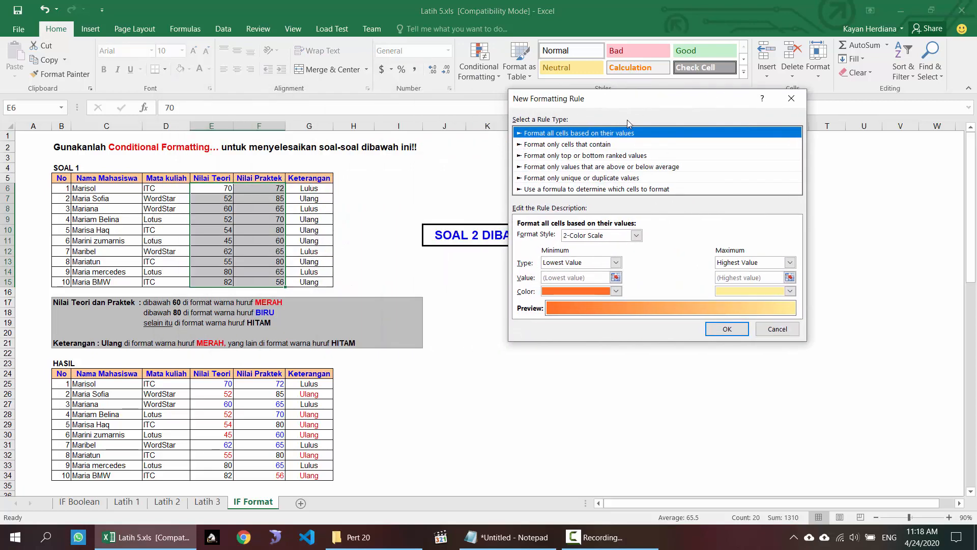
{"action": "left_click", "coordinate": [561, 145]}
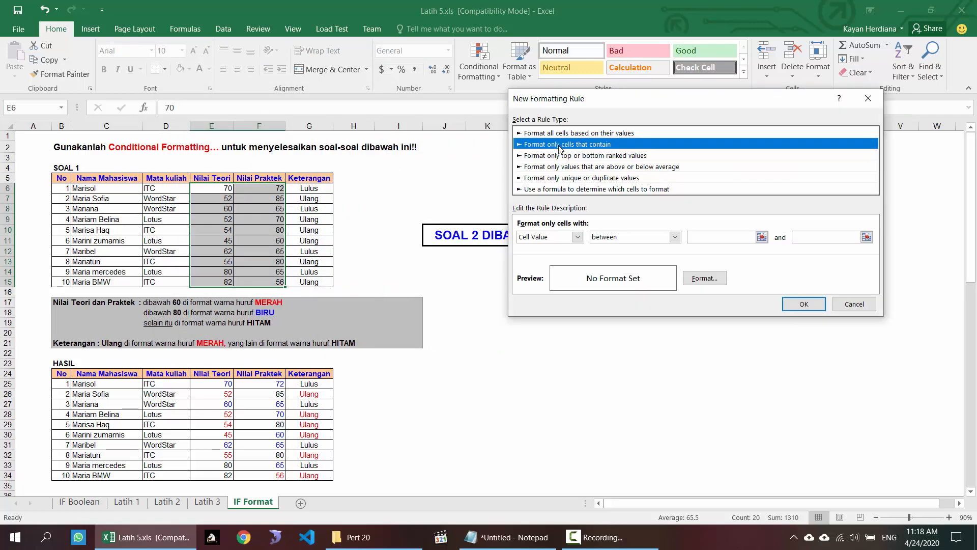
Step: Look through the rule's condition types, including Specific Text, Dates Occurring, Blanks, Errors and No Errors, and return to Cell Value
{"action": "left_click", "coordinate": [564, 238]}
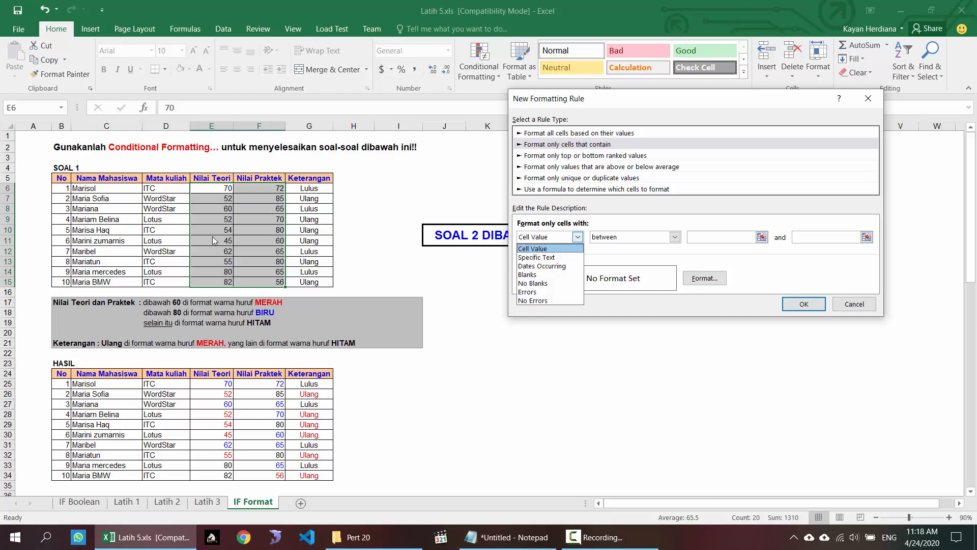
{"action": "left_click", "coordinate": [552, 257]}
{"action": "left_click", "coordinate": [554, 238]}
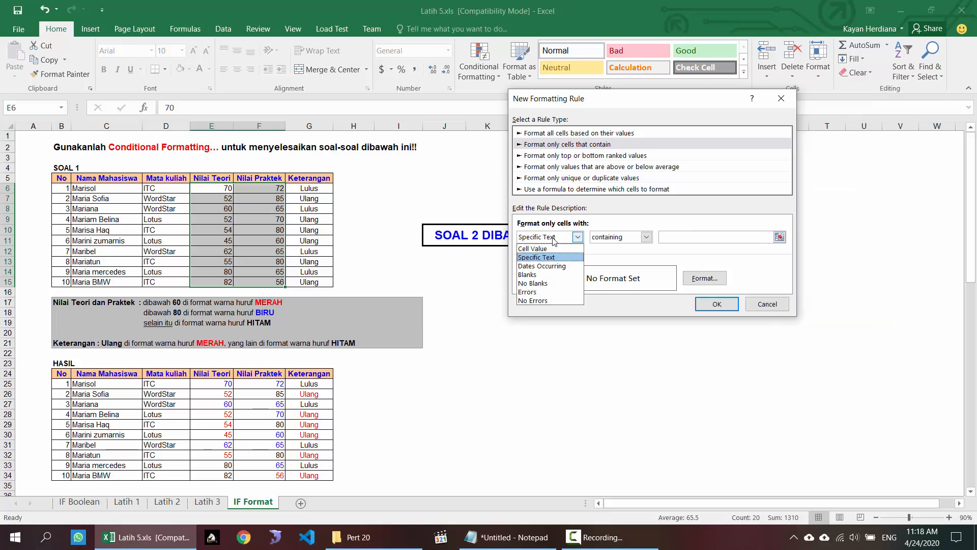
{"action": "left_click", "coordinate": [543, 265]}
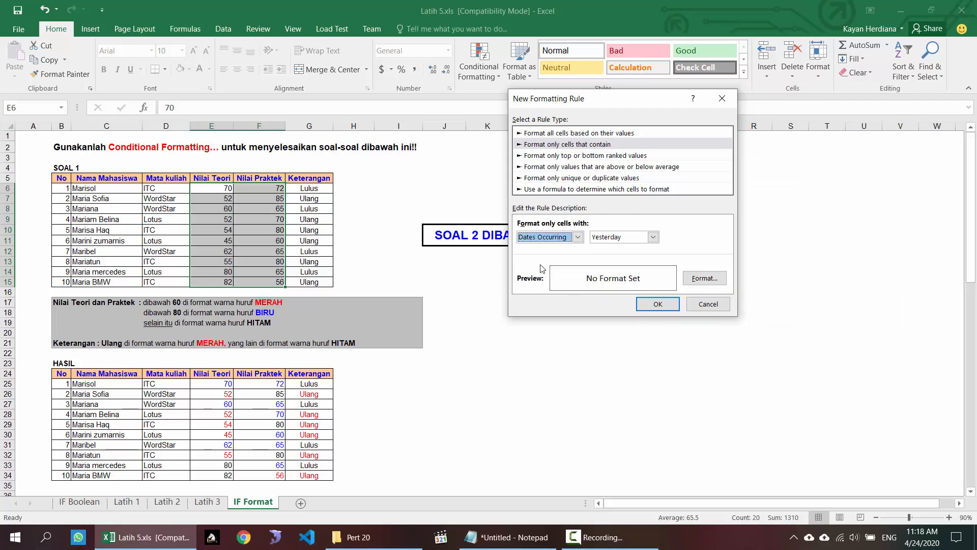
{"action": "left_click", "coordinate": [542, 244]}
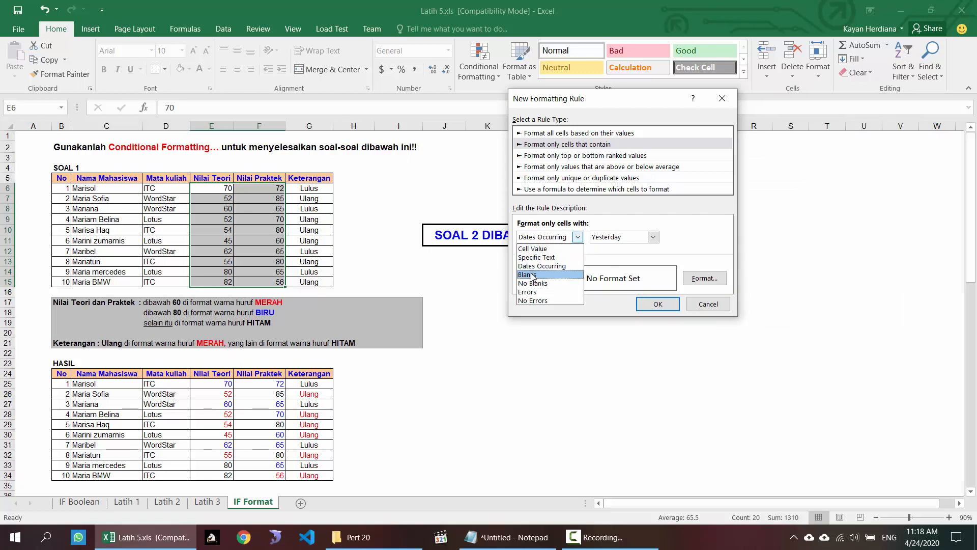
{"action": "left_click", "coordinate": [534, 275]}
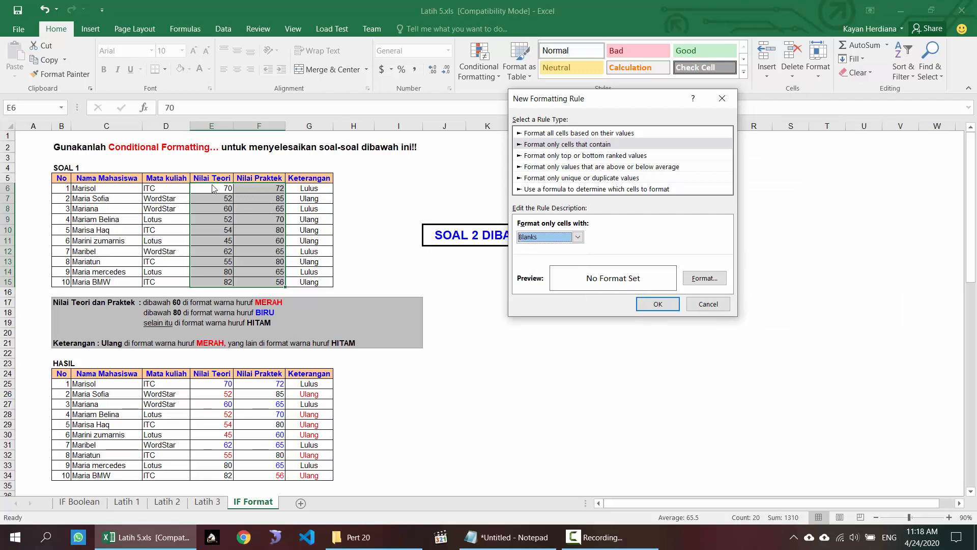
{"action": "left_click", "coordinate": [540, 237]}
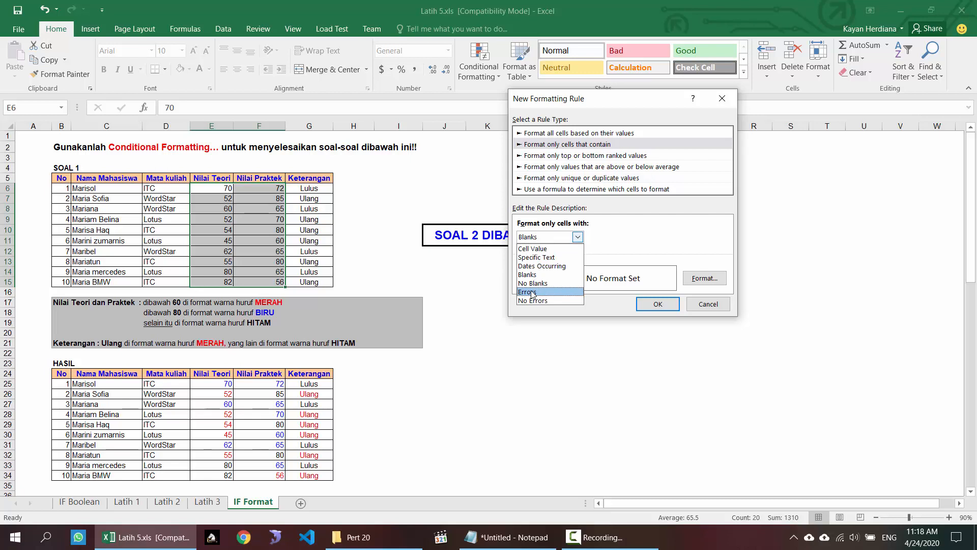
{"action": "left_click", "coordinate": [532, 292]}
{"action": "left_click", "coordinate": [545, 238]}
{"action": "left_click", "coordinate": [533, 301]}
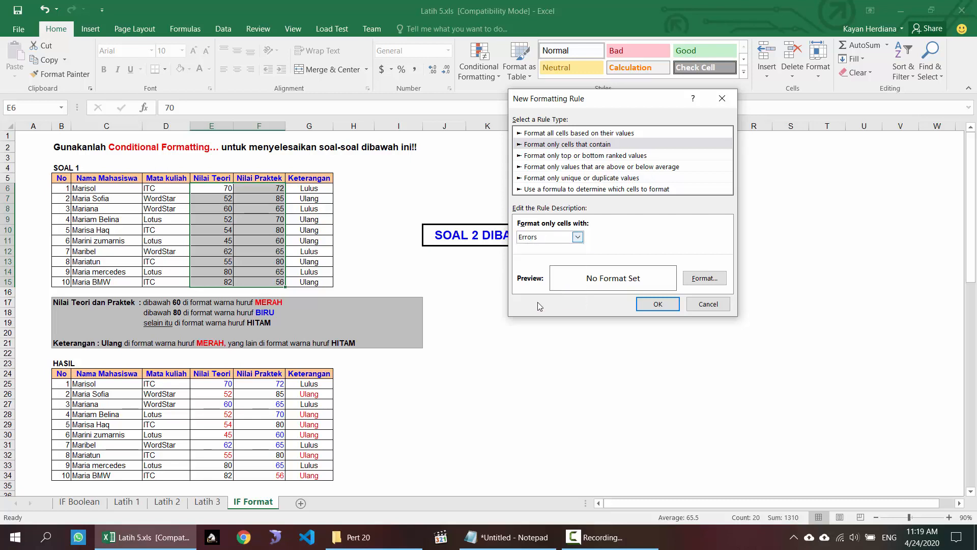
{"action": "left_click", "coordinate": [562, 238]}
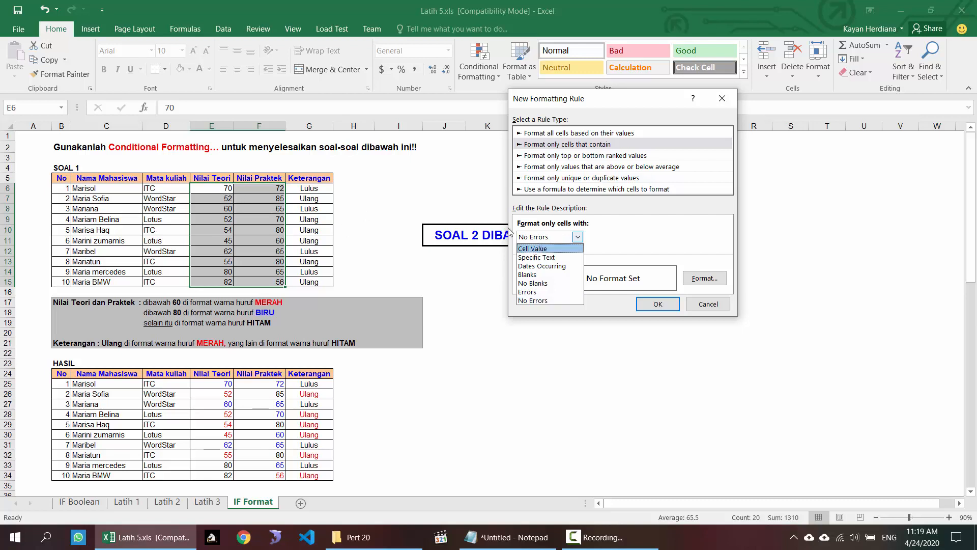
{"action": "left_click", "coordinate": [548, 249]}
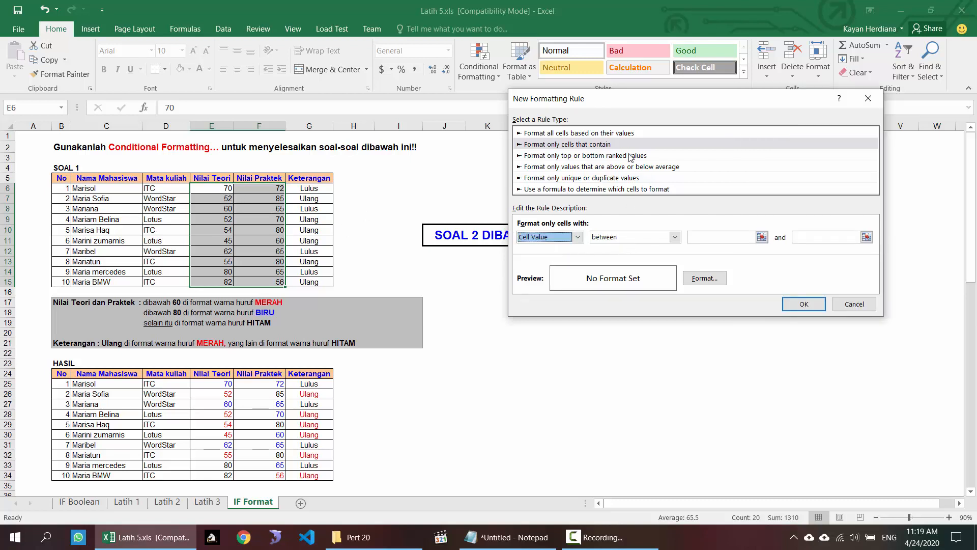
Step: Set the rule's condition to cell values less than 60
{"action": "left_click_drag", "start_coordinate": [588, 95], "coordinate": [488, 81]}
{"action": "left_click", "coordinate": [544, 224]}
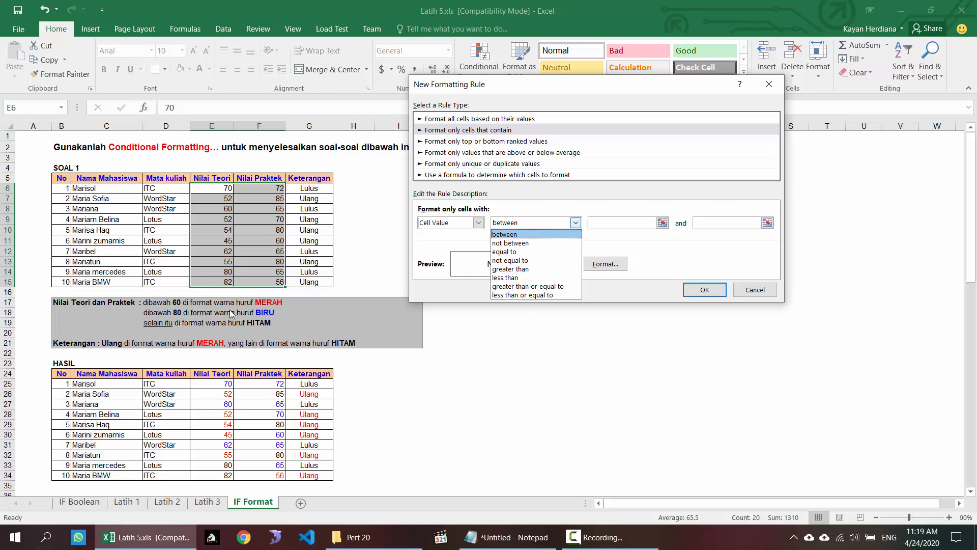
{"action": "left_click", "coordinate": [509, 278]}
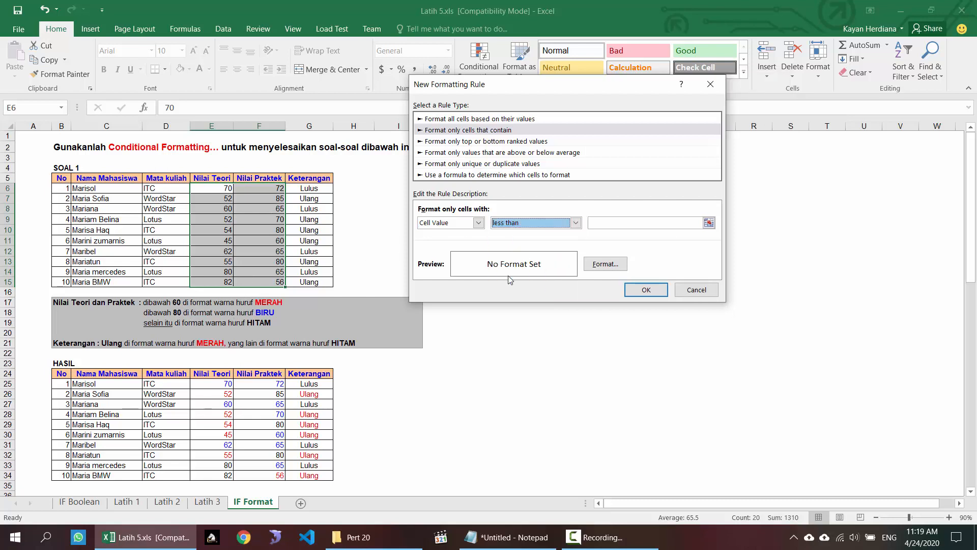
{"action": "left_click", "coordinate": [617, 222]}
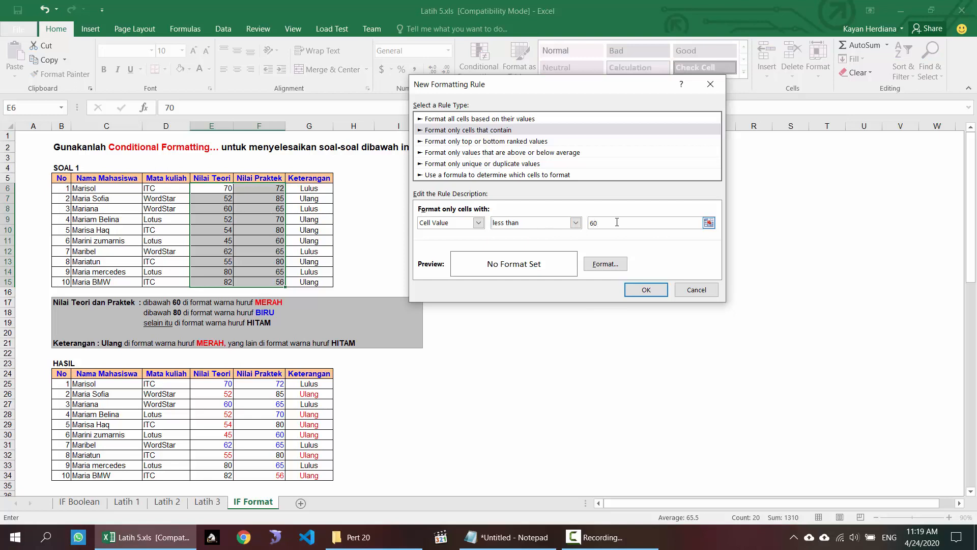
{"action": "left_click_drag", "start_coordinate": [526, 86], "coordinate": [465, 52]}
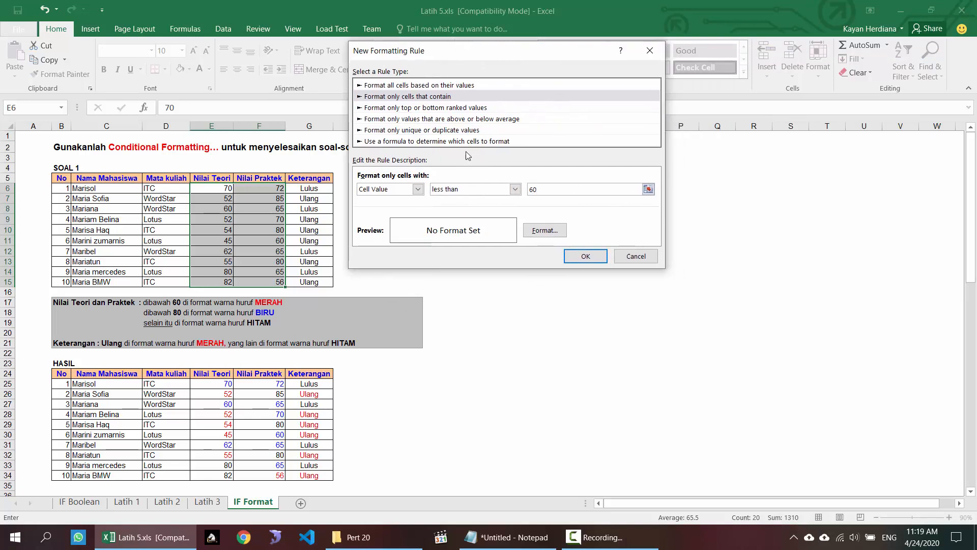
Step: Give the less-than-60 rule a red font colour and apply it to the SOAL 1 scores
{"action": "left_click", "coordinate": [542, 232]}
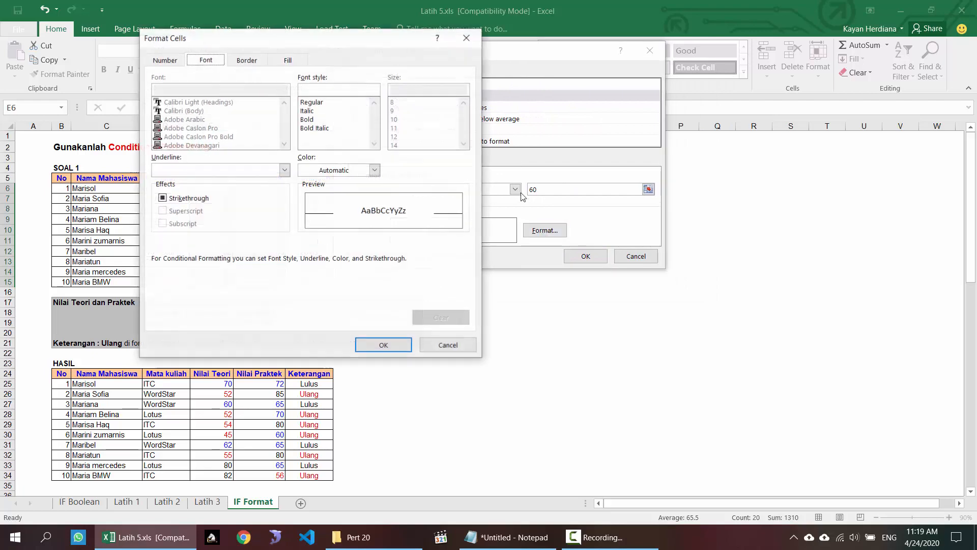
{"action": "left_click_drag", "start_coordinate": [248, 42], "coordinate": [590, 61]}
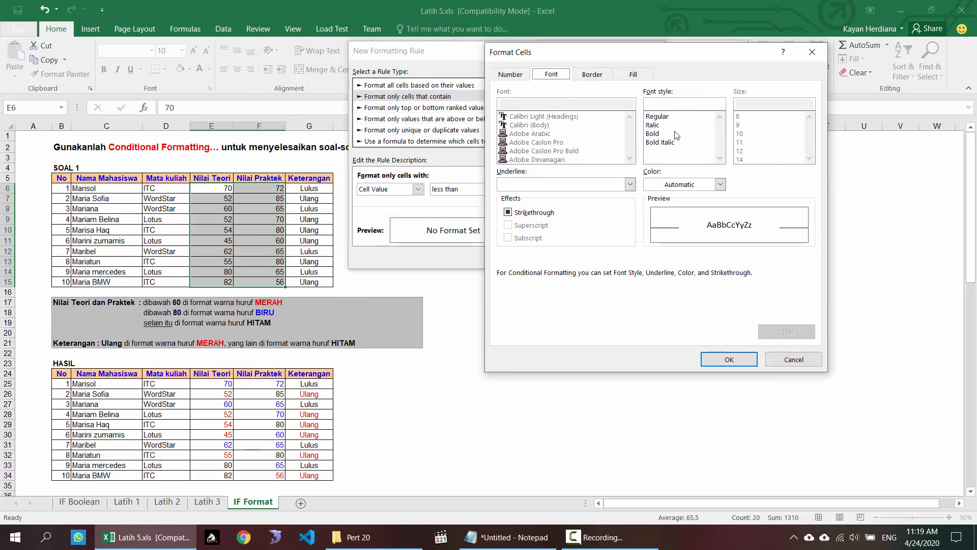
{"action": "left_click", "coordinate": [673, 187]}
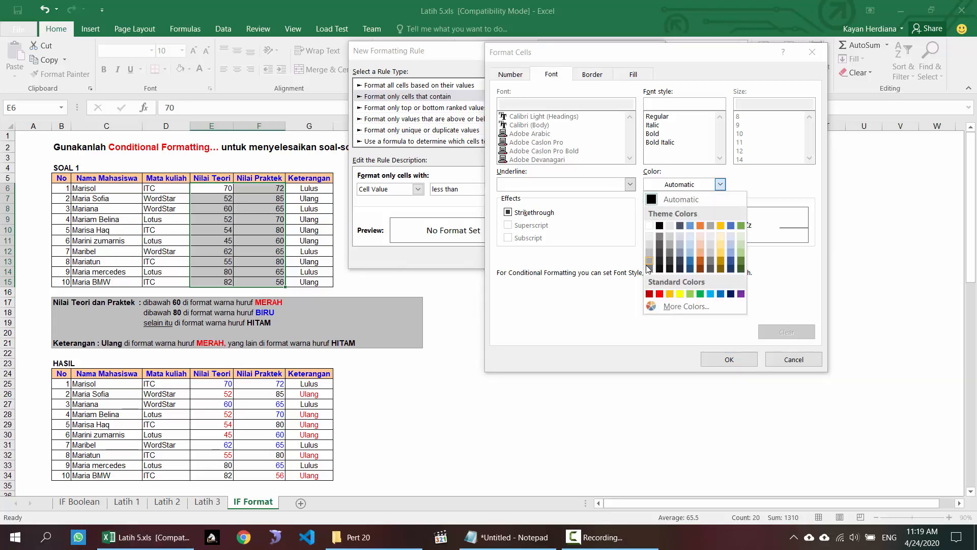
{"action": "left_click", "coordinate": [660, 294]}
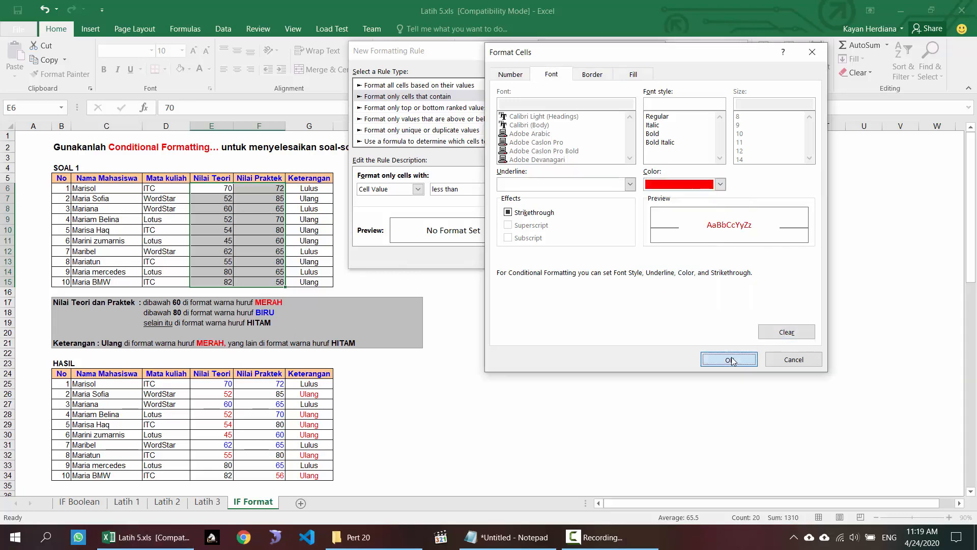
{"action": "left_click", "coordinate": [729, 359]}
{"action": "left_click", "coordinate": [585, 256]}
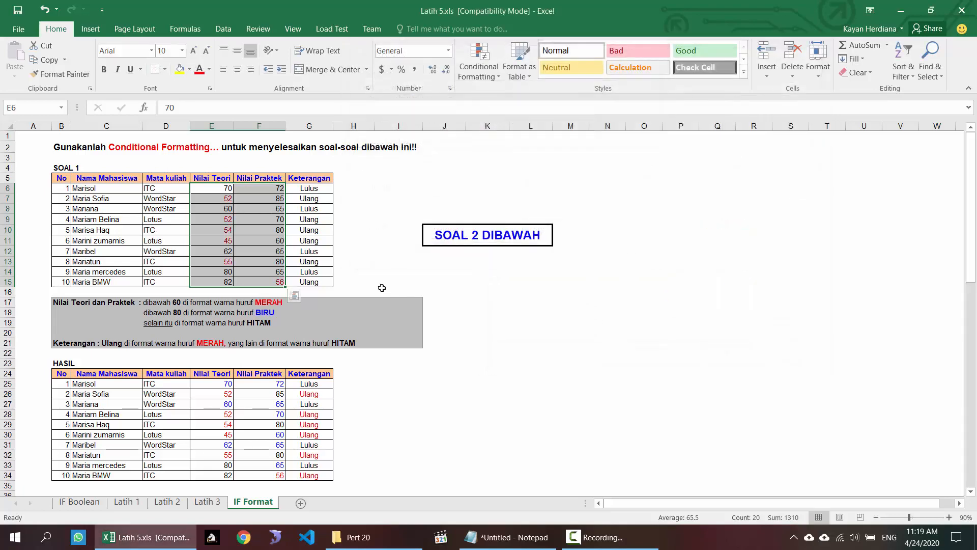
{"action": "left_click", "coordinate": [265, 242]}
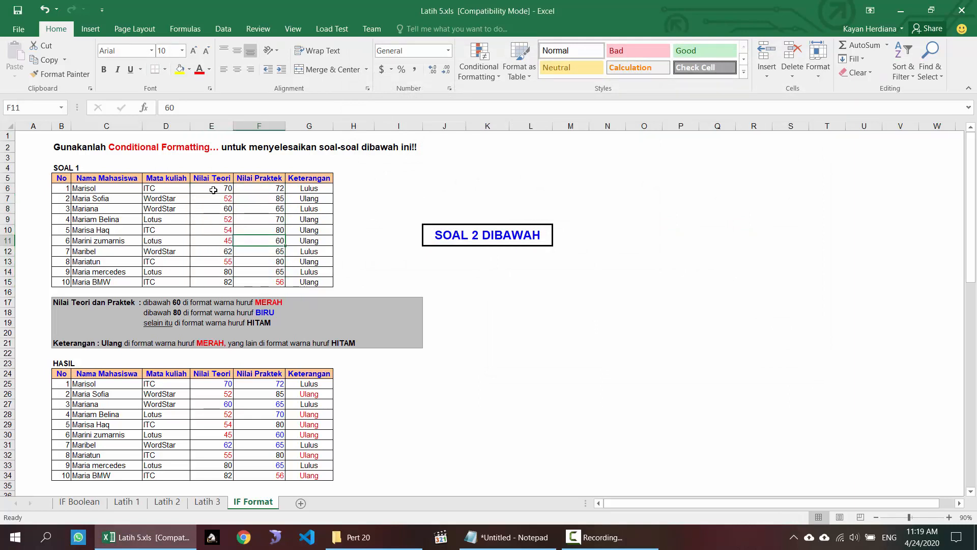
Step: Create a second "Format only cells that contain" rule for the scores in E6:F15 with cell value less than 80
{"action": "left_click_drag", "start_coordinate": [218, 190], "coordinate": [265, 280]}
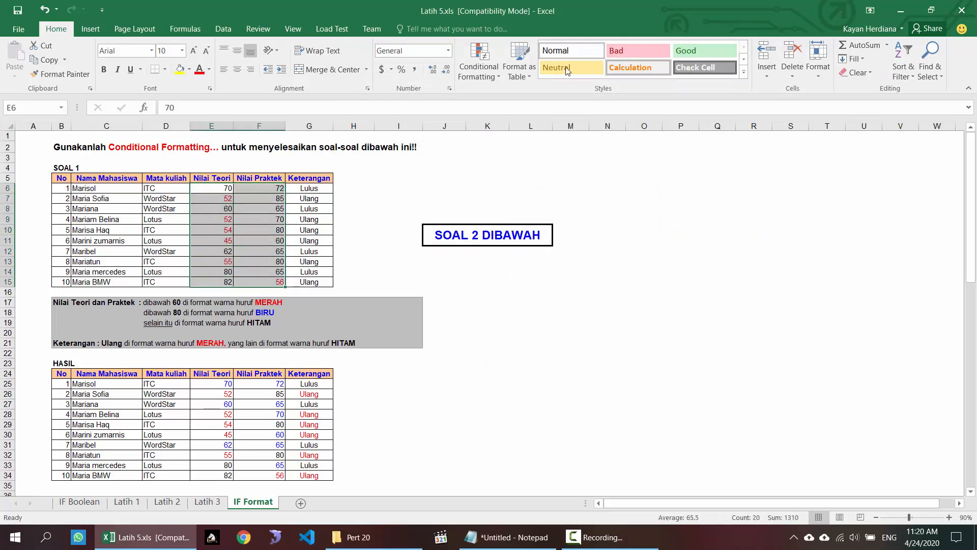
{"action": "left_click", "coordinate": [478, 62]}
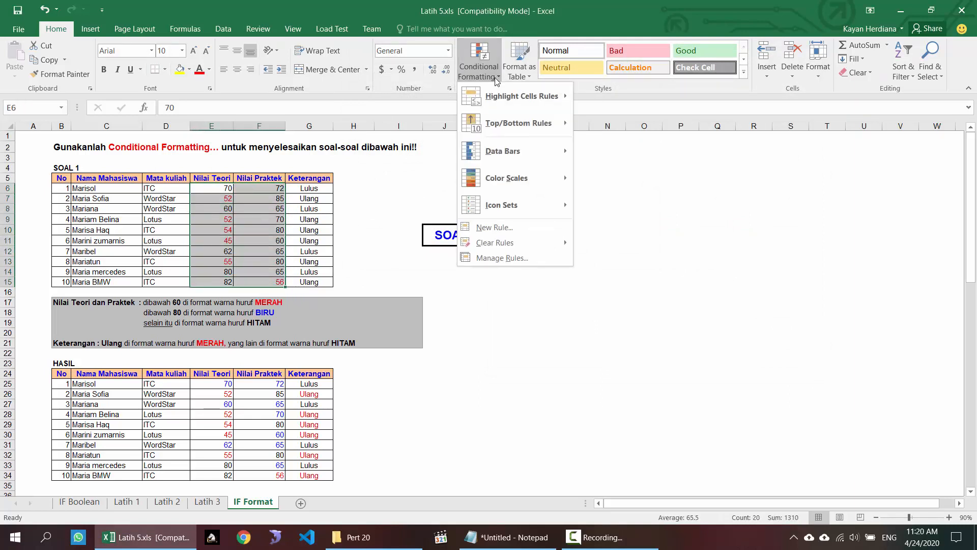
{"action": "left_click", "coordinate": [512, 227]}
{"action": "left_click", "coordinate": [419, 87]}
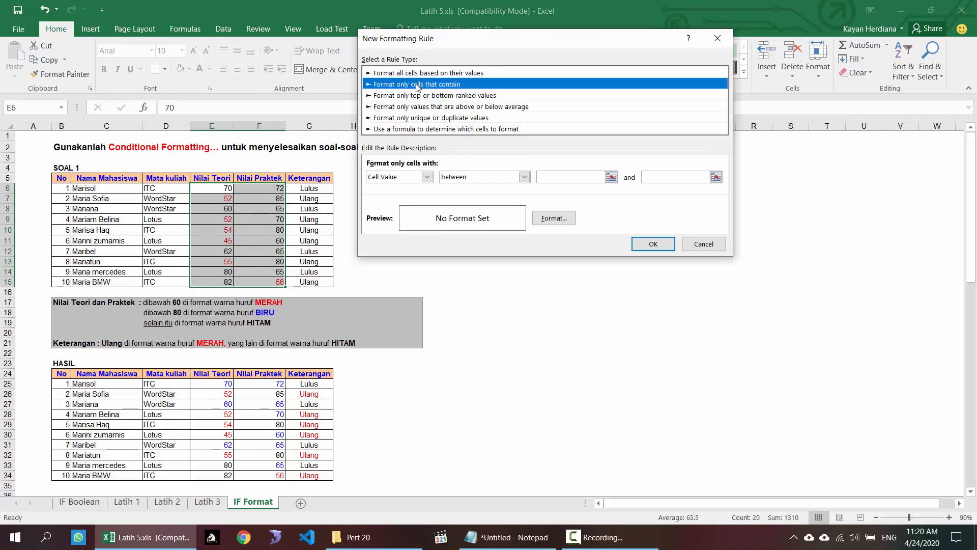
{"action": "left_click", "coordinate": [426, 176]}
{"action": "left_click", "coordinate": [414, 189]}
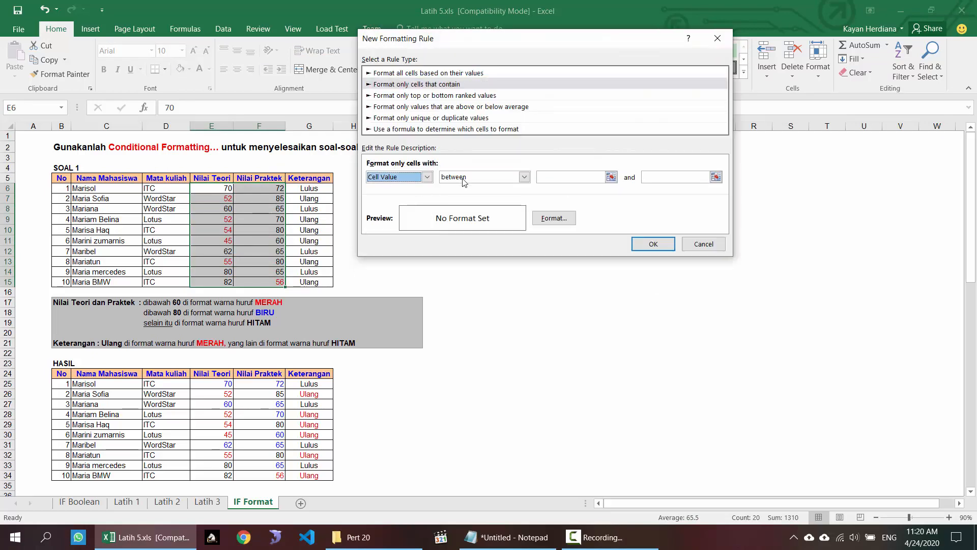
{"action": "left_click", "coordinate": [524, 176]}
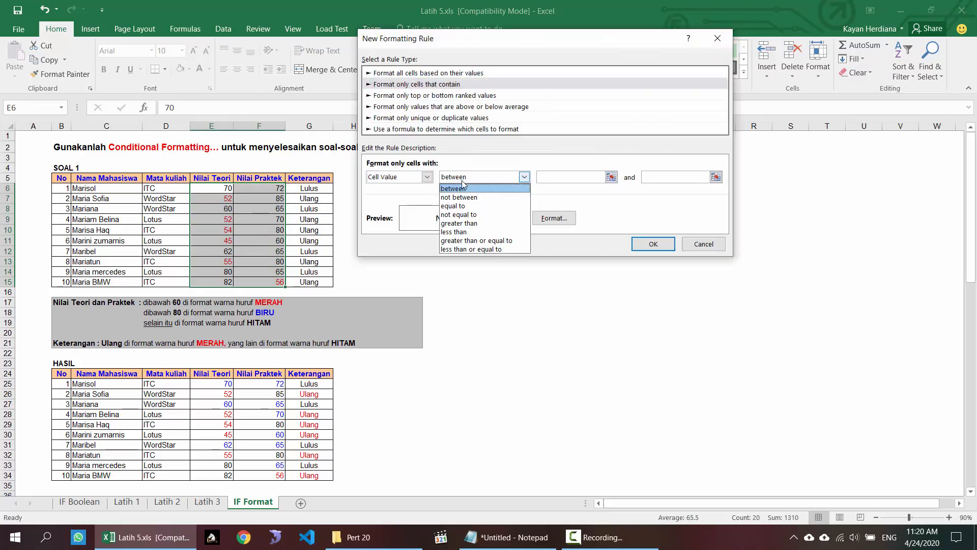
{"action": "left_click", "coordinate": [454, 232]}
{"action": "left_click", "coordinate": [561, 178]}
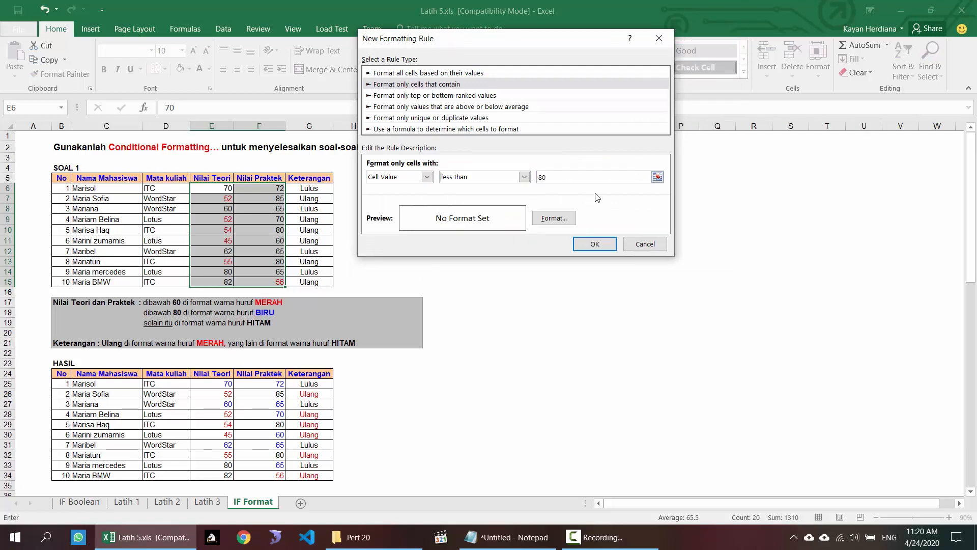
Step: Give the less-than-80 rule a regular font style in standard blue and apply it to the scores
{"action": "left_click", "coordinate": [554, 217]}
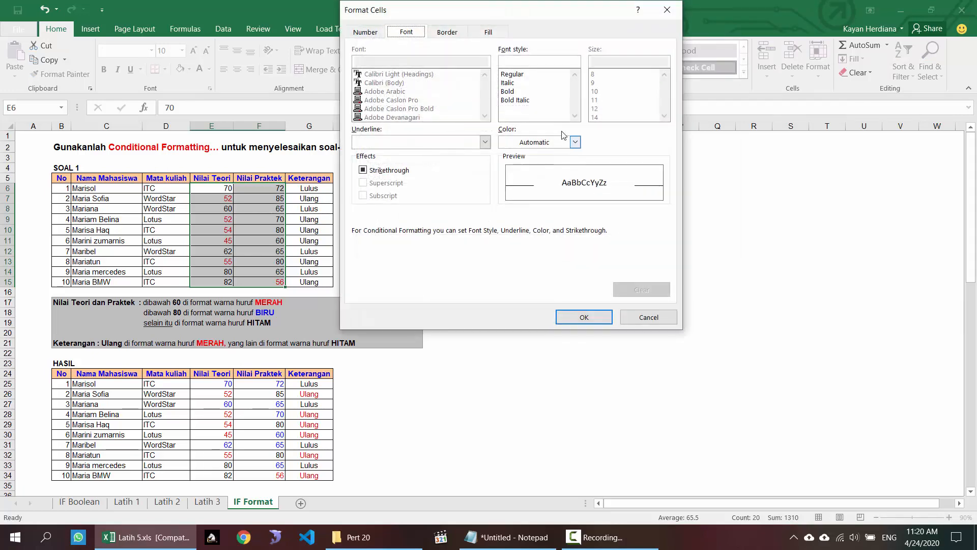
{"action": "left_click", "coordinate": [515, 92]}
{"action": "left_click", "coordinate": [516, 75]}
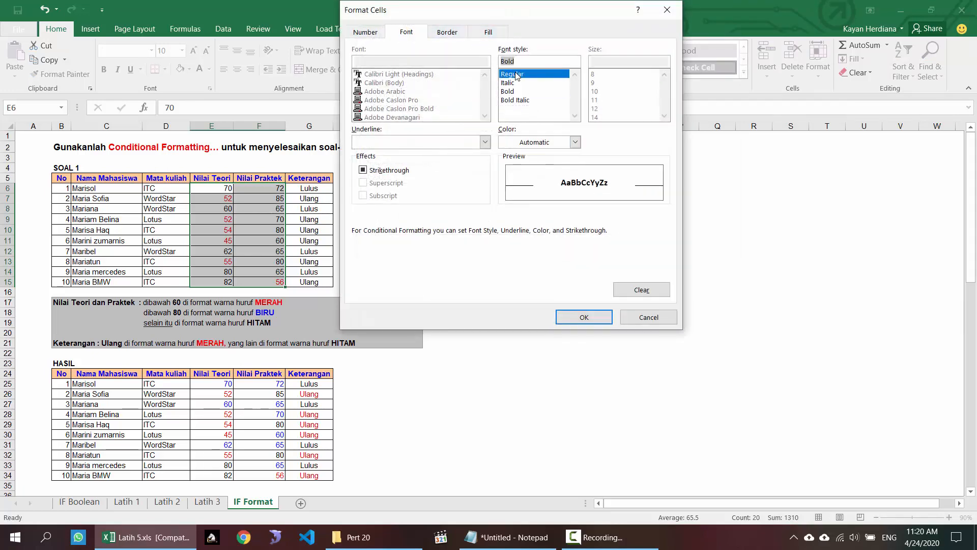
{"action": "left_click", "coordinate": [575, 142]}
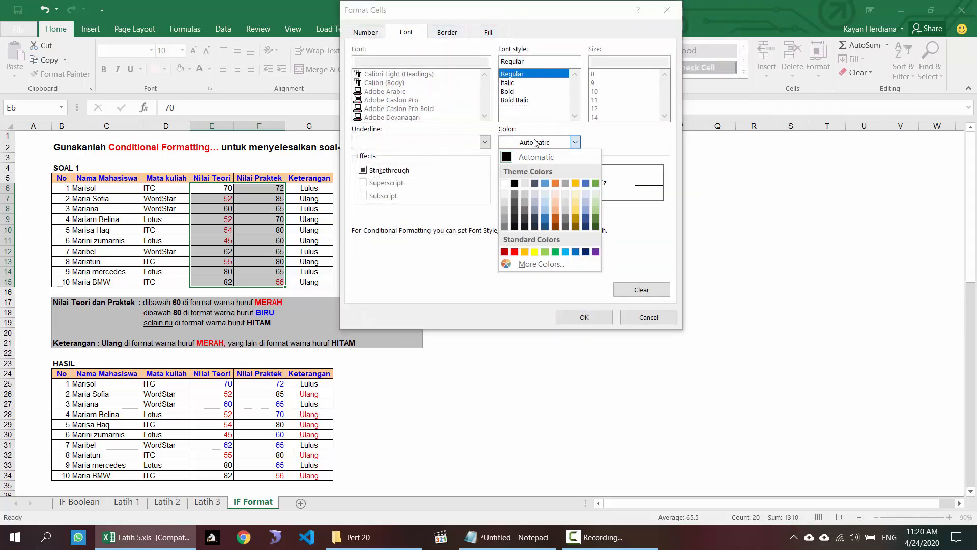
{"action": "left_click", "coordinate": [576, 251]}
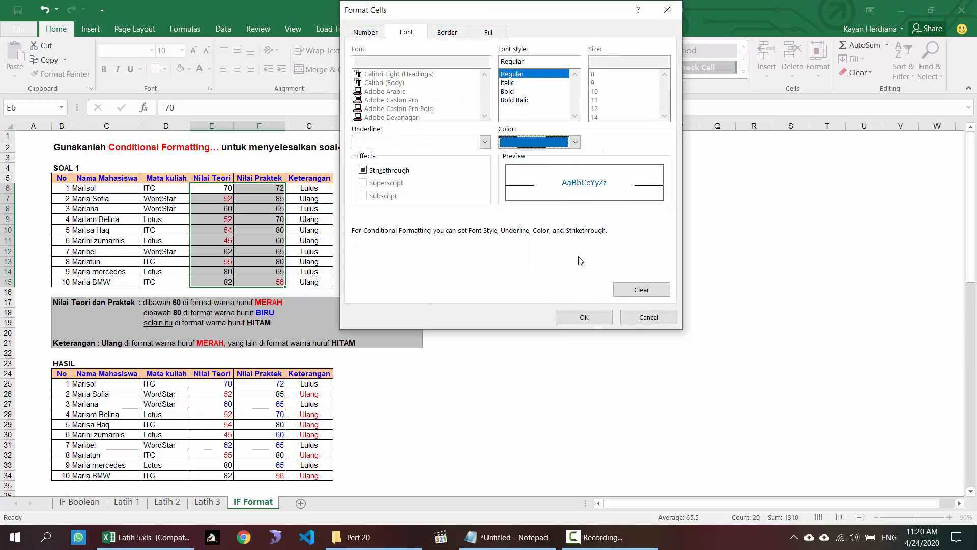
{"action": "left_click", "coordinate": [583, 317]}
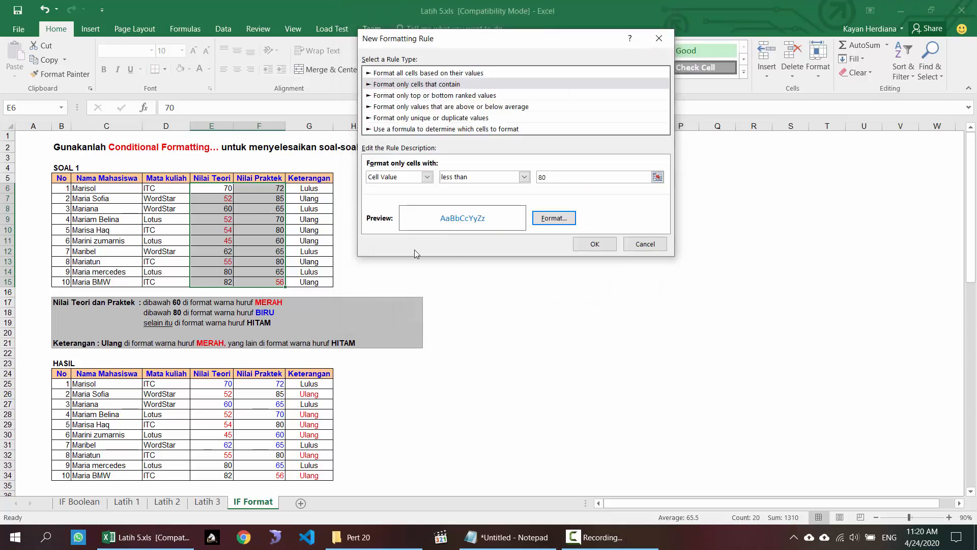
{"action": "left_click", "coordinate": [595, 245]}
{"action": "left_click", "coordinate": [262, 219]}
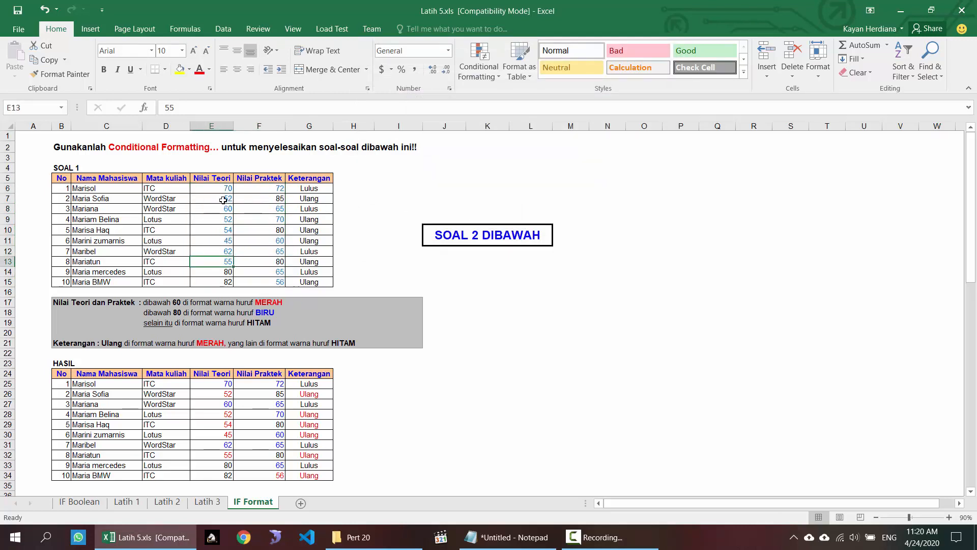
Step: Reorder the conditional formatting rules for E6:F15 so "Cell Value < 60" comes before "Cell Value < 80", and apply the order
{"action": "left_click_drag", "start_coordinate": [224, 189], "coordinate": [260, 281]}
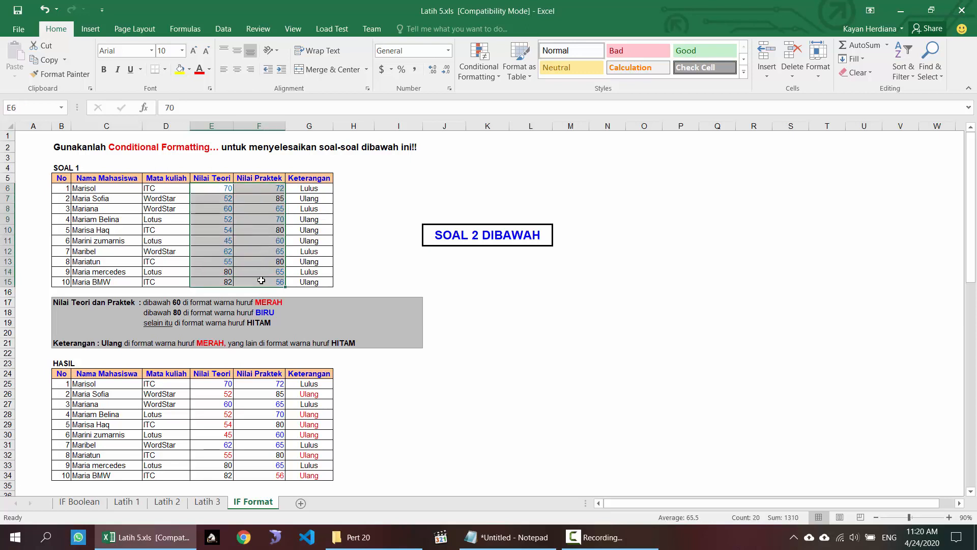
{"action": "left_click", "coordinate": [218, 229]}
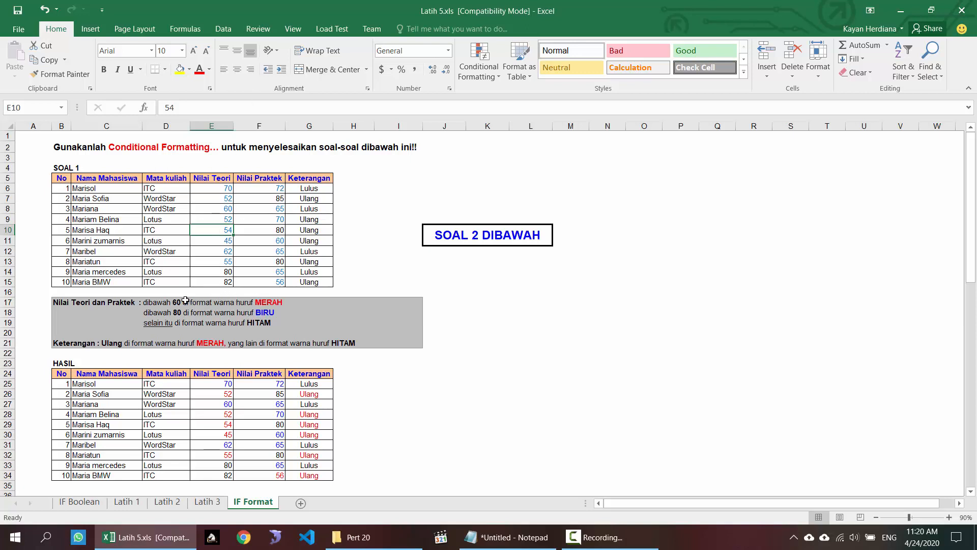
{"action": "left_click", "coordinate": [227, 196]}
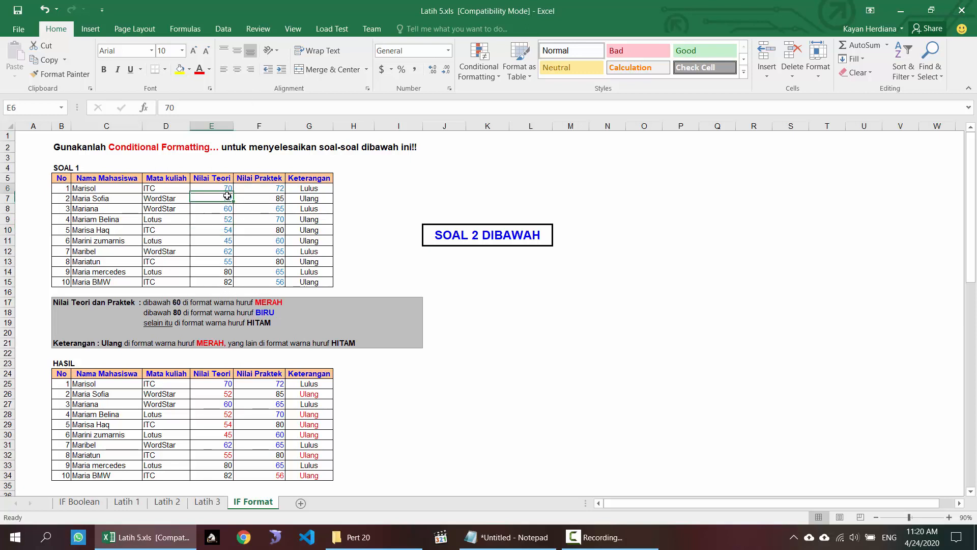
{"action": "left_click_drag", "start_coordinate": [227, 196], "coordinate": [270, 283]}
{"action": "left_click", "coordinate": [479, 77]}
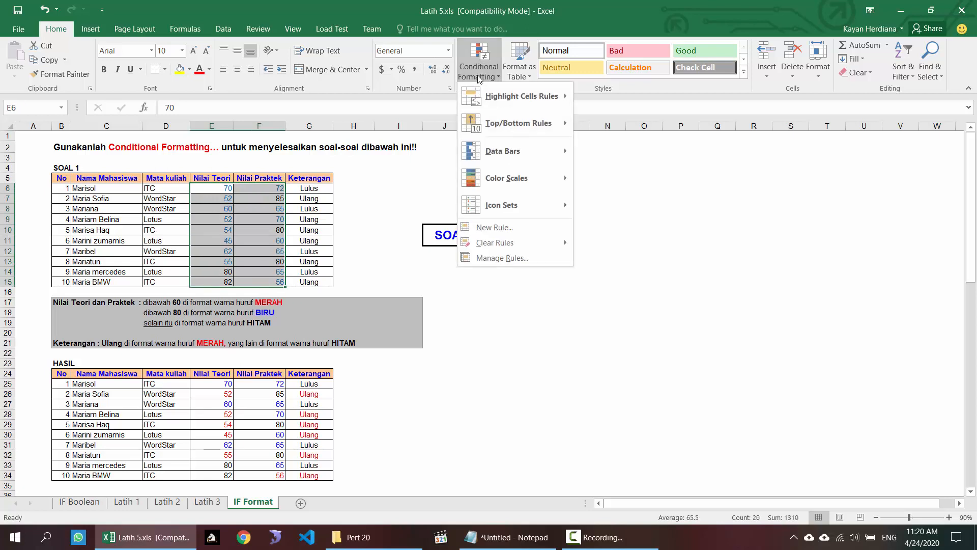
{"action": "left_click", "coordinate": [499, 258]}
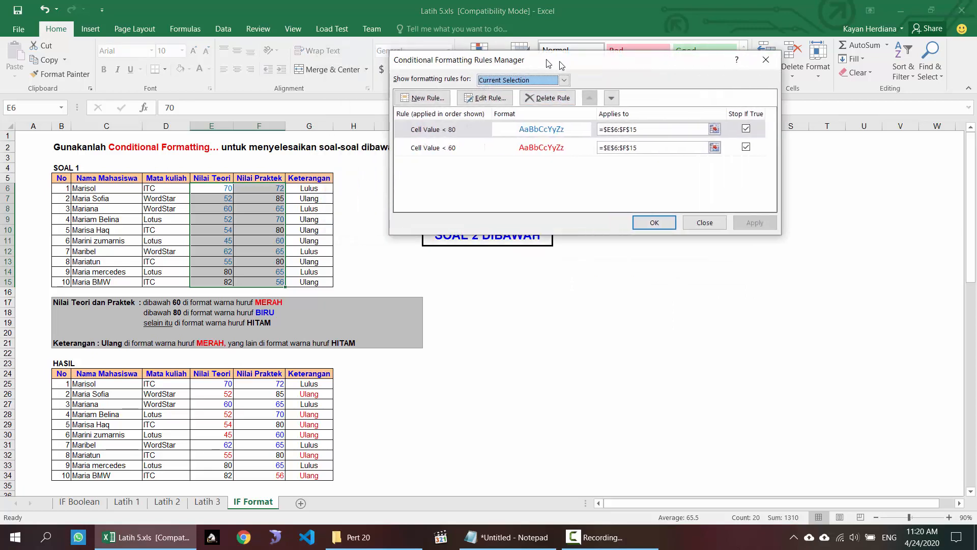
{"action": "left_click_drag", "start_coordinate": [548, 63], "coordinate": [614, 110]}
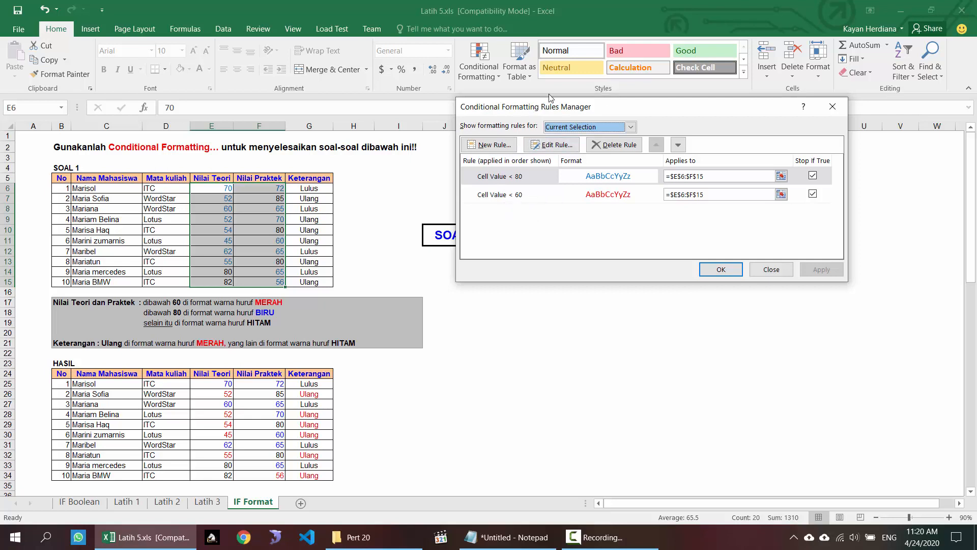
{"action": "left_click", "coordinate": [518, 198]}
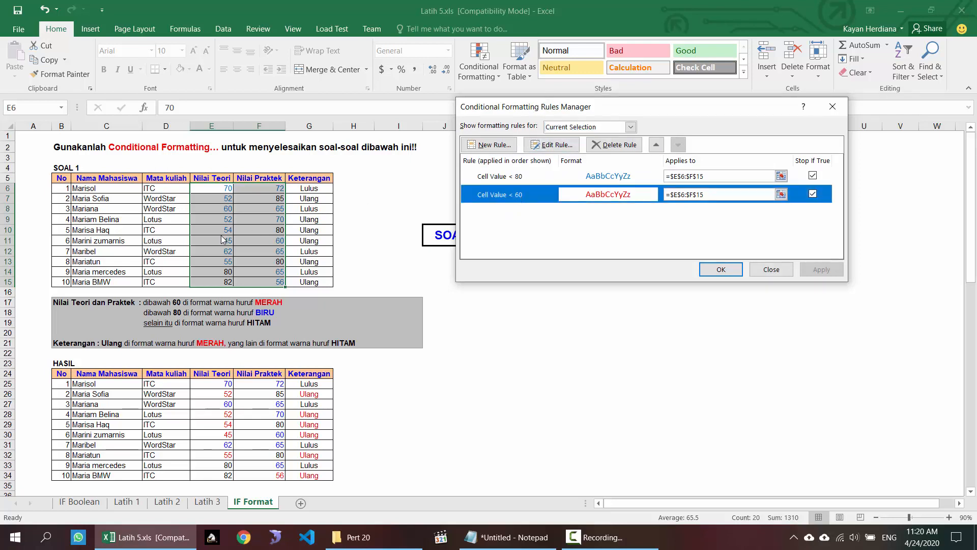
{"action": "left_click", "coordinate": [657, 145]}
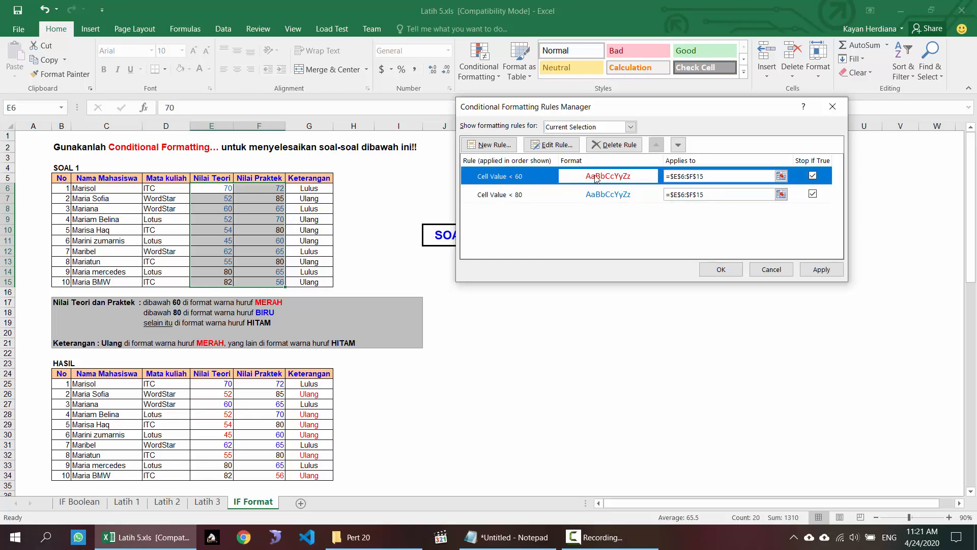
{"action": "left_click", "coordinate": [534, 197]}
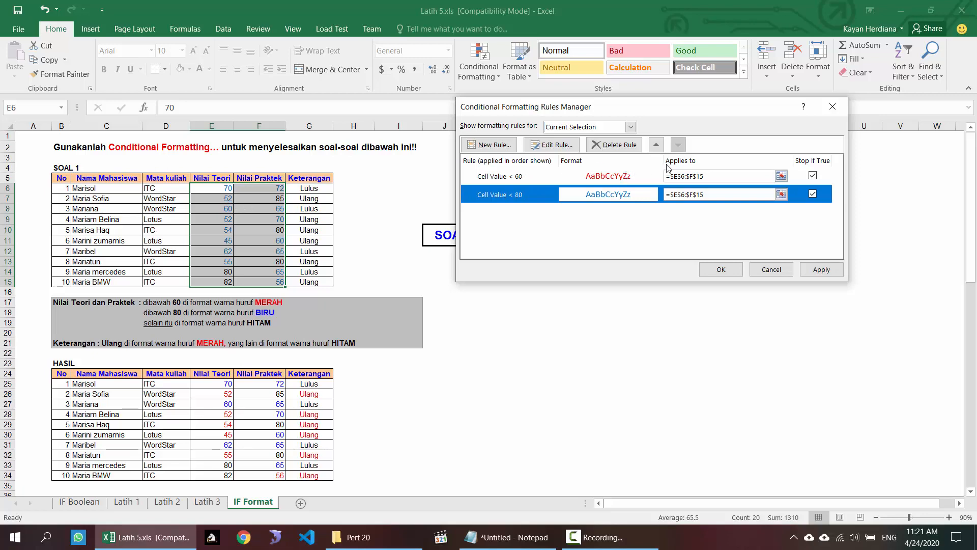
{"action": "left_click", "coordinate": [759, 269]}
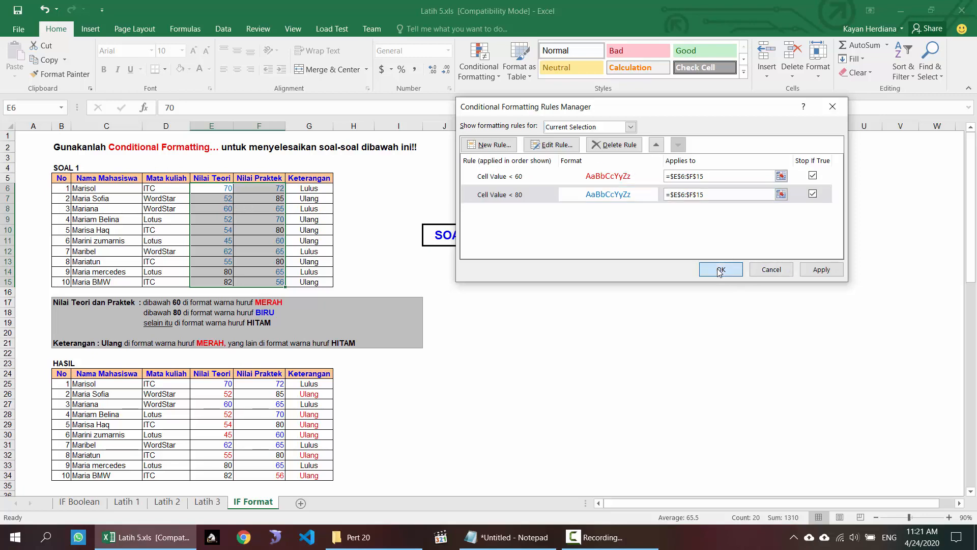
{"action": "left_click", "coordinate": [252, 237]}
Step: Create a "Format only cells that contain" rule for the SOAL 1 Keterangan cells G6:G15, based on Specific Text
{"action": "scroll", "coordinate": [216, 253], "scroll_direction": "down", "scroll_amount": 6}
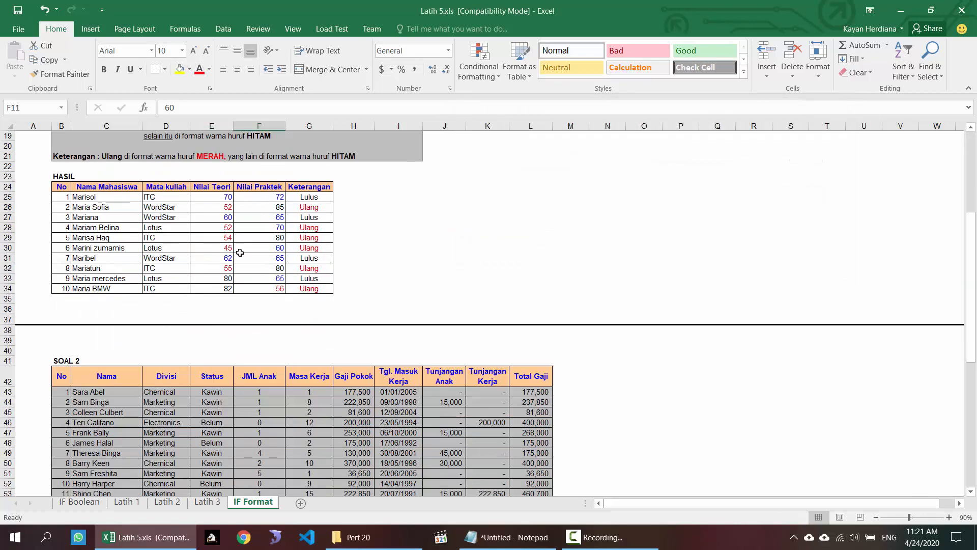
{"action": "scroll", "coordinate": [216, 253], "scroll_direction": "up", "scroll_amount": 6}
{"action": "left_click_drag", "start_coordinate": [309, 188], "coordinate": [309, 283]}
{"action": "left_click", "coordinate": [491, 74]}
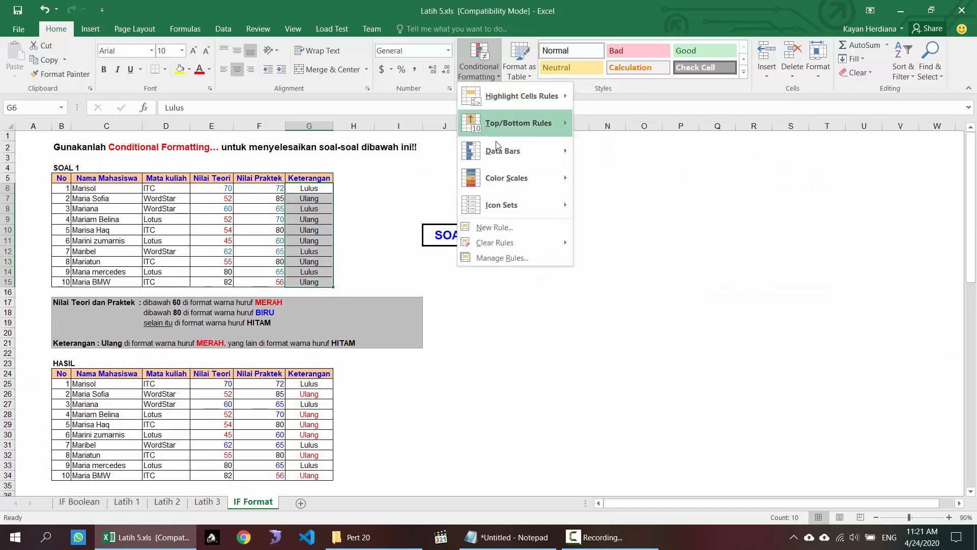
{"action": "left_click", "coordinate": [494, 227]}
{"action": "left_click", "coordinate": [556, 118]}
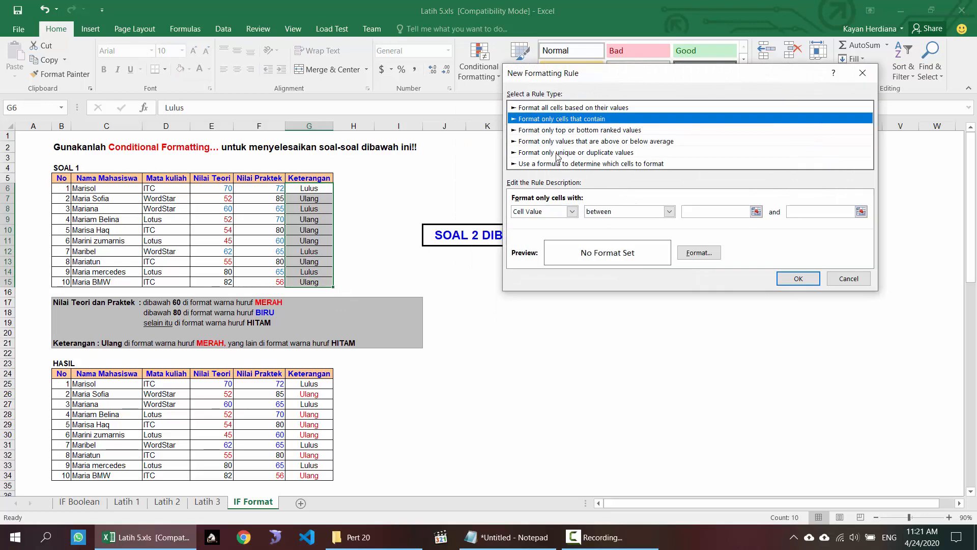
{"action": "left_click", "coordinate": [558, 211]}
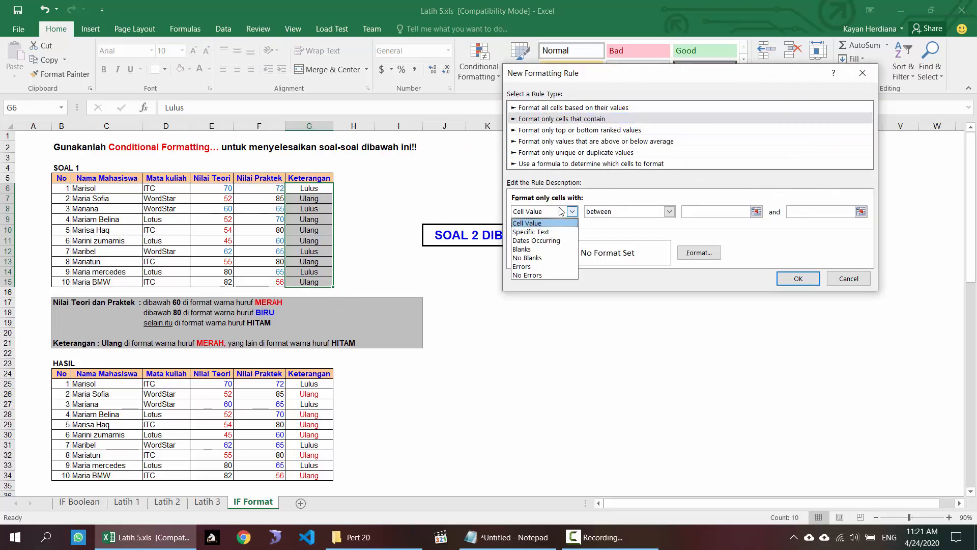
{"action": "left_click", "coordinate": [543, 232]}
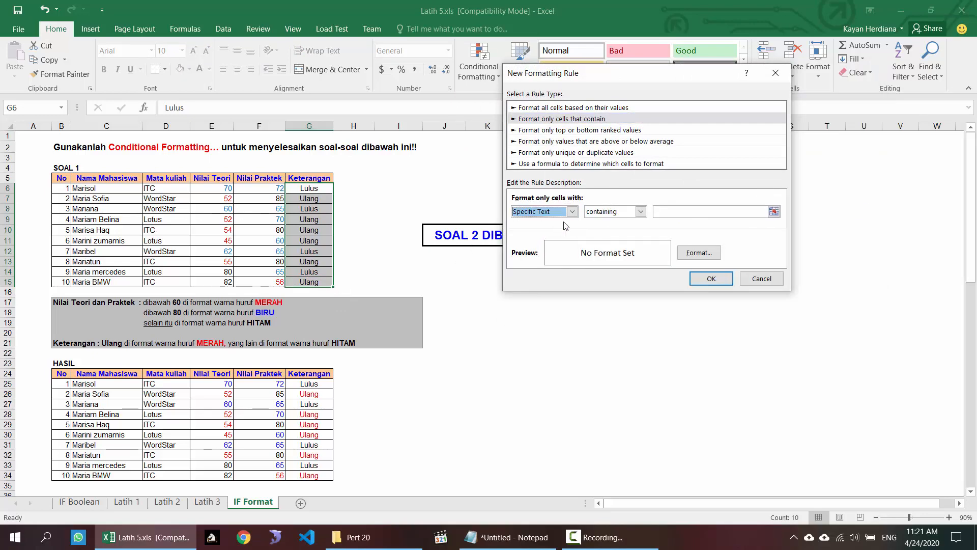
Step: Set the Keterangan rule's condition to text containing Ulang, without any cell reference
{"action": "left_click", "coordinate": [615, 212]}
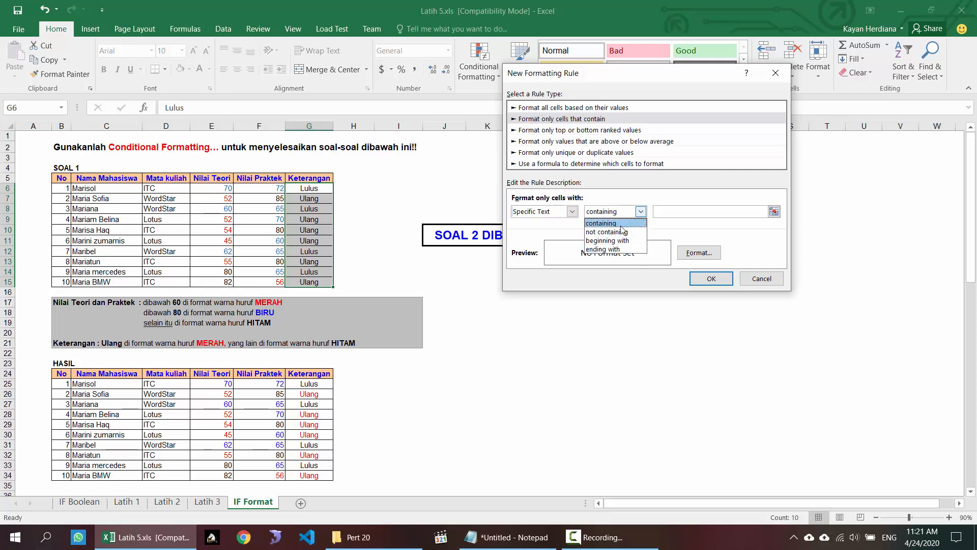
{"action": "left_click", "coordinate": [621, 227]}
{"action": "left_click", "coordinate": [679, 213]}
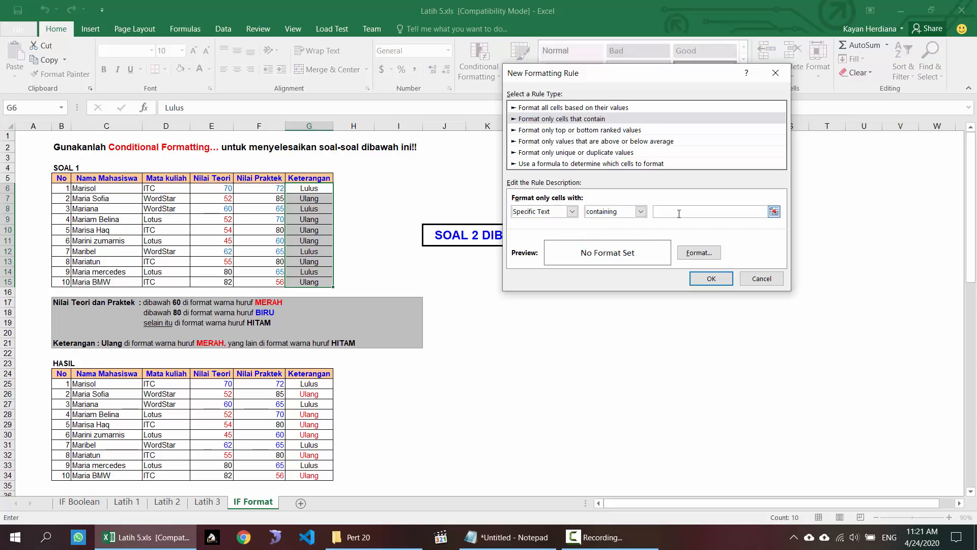
{"action": "type", "text": "\"Ulang"}
{"action": "key", "text": "shift+Home"}
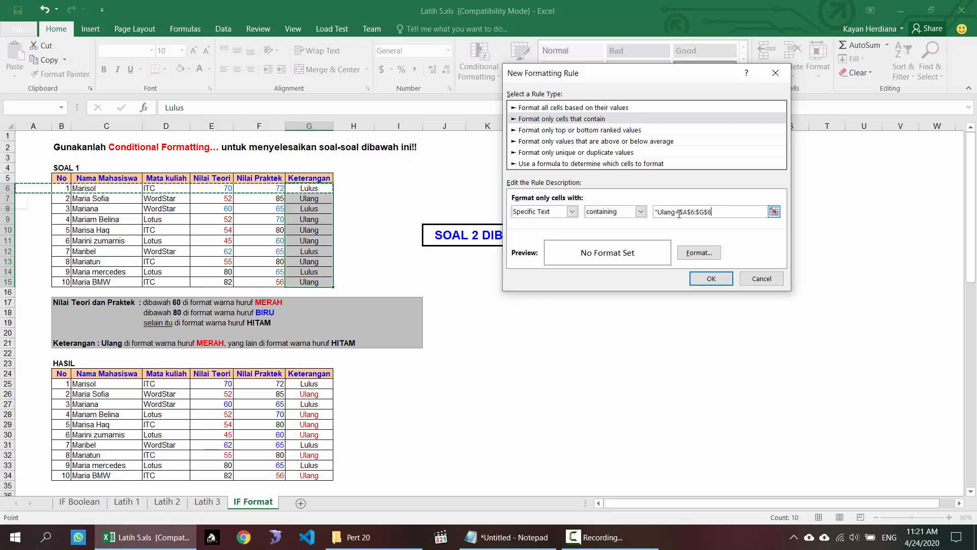
{"action": "key", "text": "BackSpace"}
{"action": "key", "text": "BackSpace"}
{"action": "key", "text": "BackSpace"}
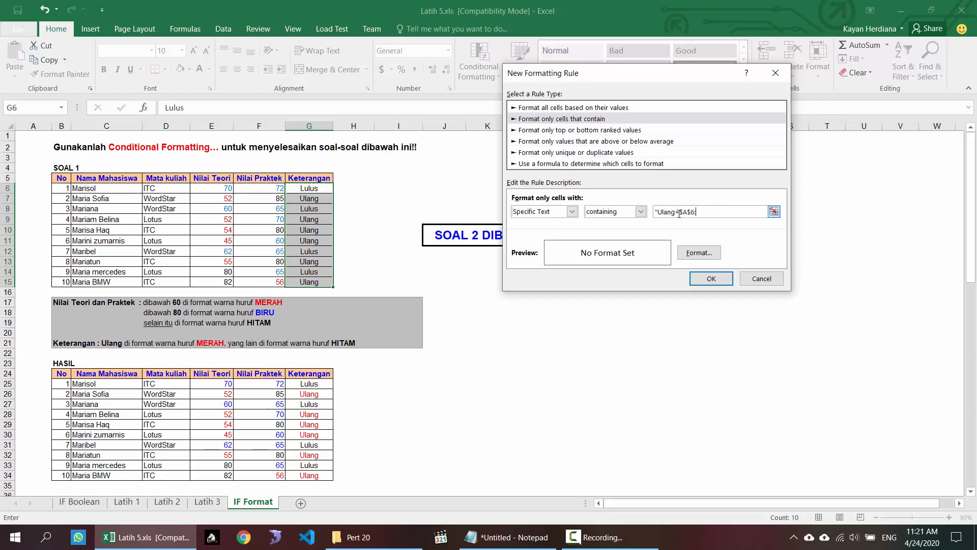
{"action": "key", "text": "BackSpace"}
{"action": "key", "text": "BackSpace"}
{"action": "key", "text": "BackSpace"}
{"action": "key", "text": "BackSpace"}
{"action": "key", "text": "BackSpace"}
{"action": "key", "text": "BackSpace"}
{"action": "key", "text": "BackSpace"}
{"action": "key", "text": "BackSpace"}
{"action": "key", "text": "BackSpace"}
{"action": "key", "text": "BackSpace"}
{"action": "key", "text": "BackSpace"}
Step: Give the Ulang rule a red font colour and a yellow fill, and apply it to the Keterangan cells
{"action": "left_click", "coordinate": [710, 252]}
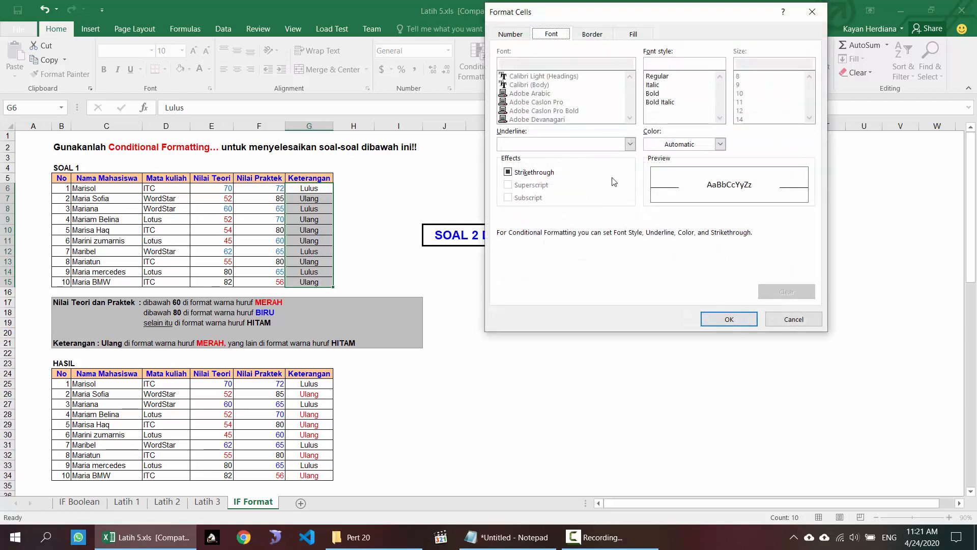
{"action": "left_click", "coordinate": [680, 147]}
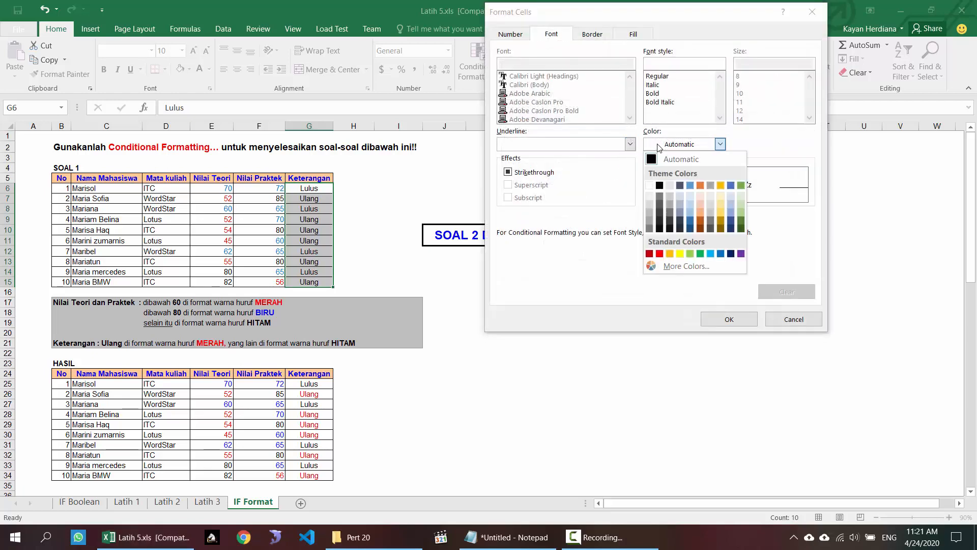
{"action": "left_click", "coordinate": [660, 254]}
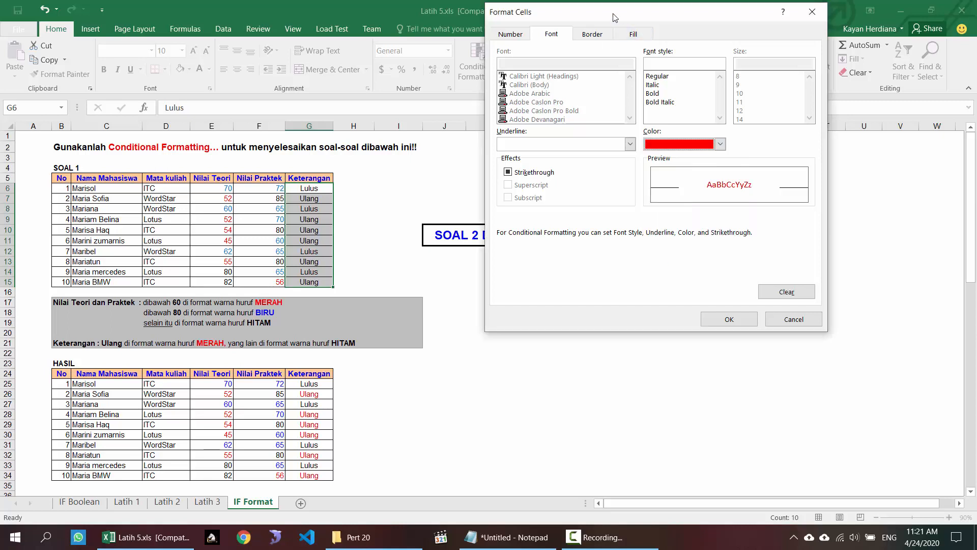
{"action": "left_click_drag", "start_coordinate": [620, 19], "coordinate": [581, 62]}
{"action": "left_click", "coordinate": [592, 78]}
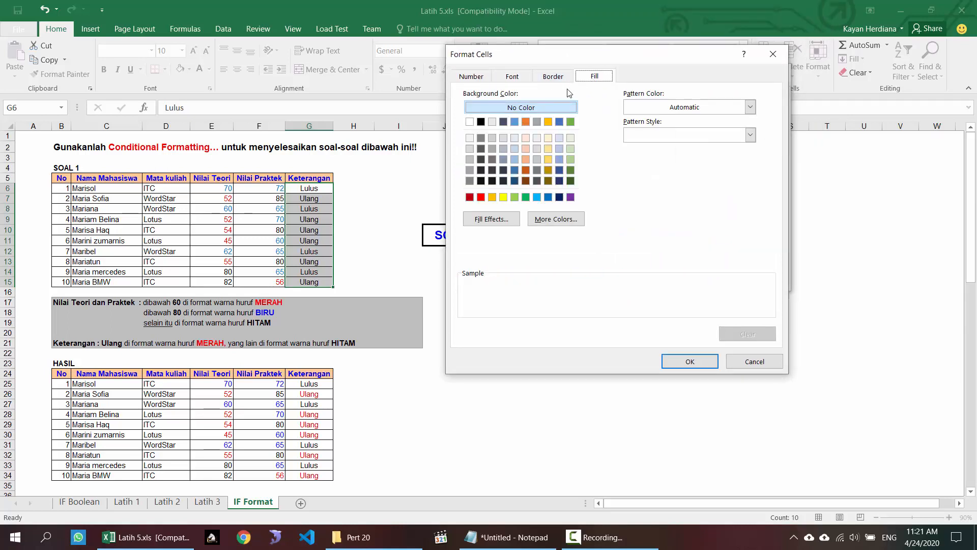
{"action": "left_click", "coordinate": [520, 79]}
{"action": "left_click", "coordinate": [592, 80]}
{"action": "left_click", "coordinate": [503, 198]}
{"action": "left_click", "coordinate": [690, 361]}
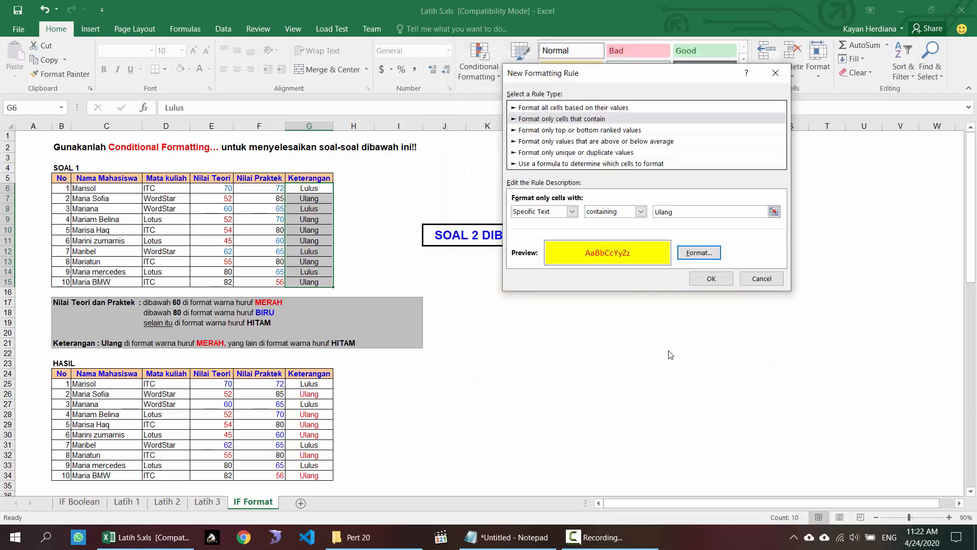
{"action": "left_click", "coordinate": [710, 278]}
Step: Review the formatted SOAL 1 table, and examine the SOAL 2 table with its formatting instructions and HASIL example
{"action": "left_click", "coordinate": [311, 200]}
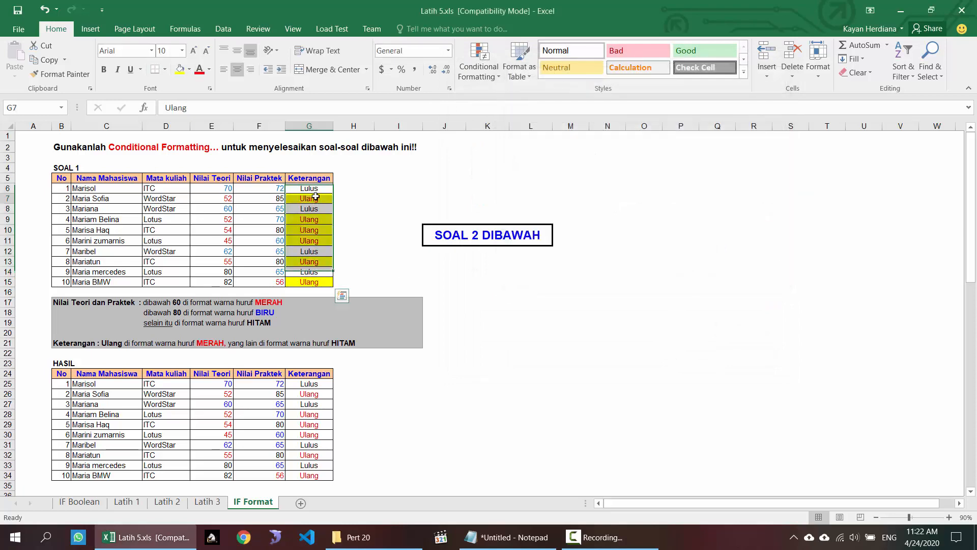
{"action": "scroll", "coordinate": [327, 269], "scroll_direction": "down", "scroll_amount": 2}
{"action": "scroll", "coordinate": [328, 269], "scroll_direction": "down", "scroll_amount": 5}
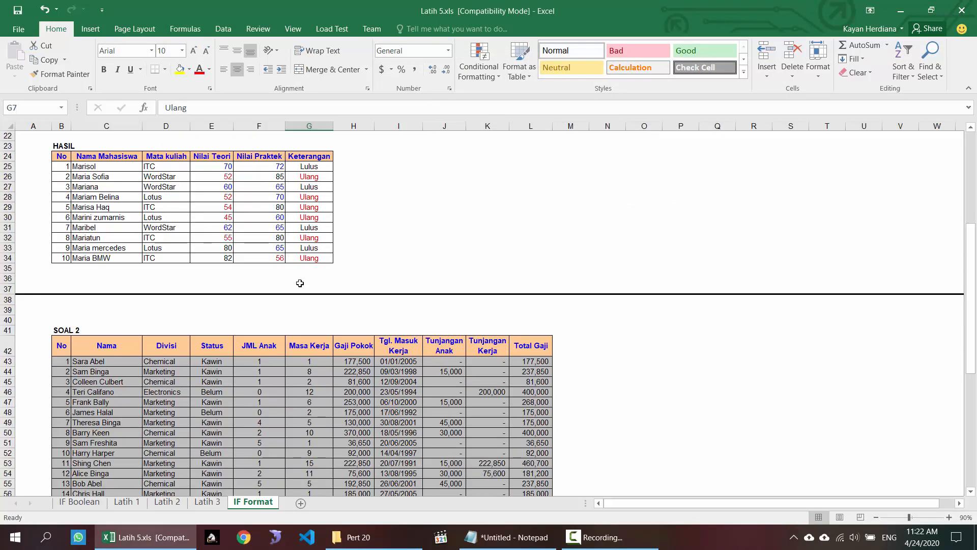
{"action": "scroll", "coordinate": [295, 284], "scroll_direction": "down", "scroll_amount": 3}
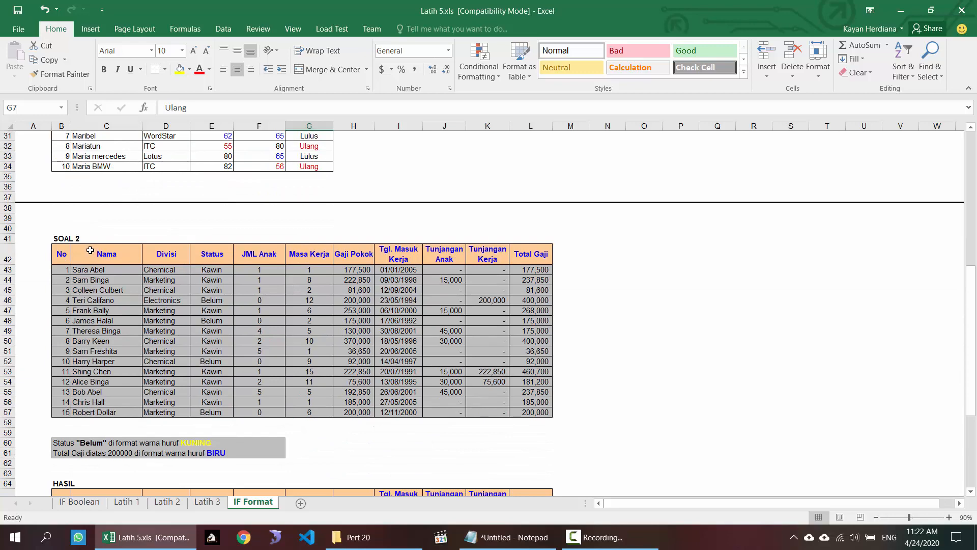
{"action": "left_click_drag", "start_coordinate": [65, 254], "coordinate": [532, 410]}
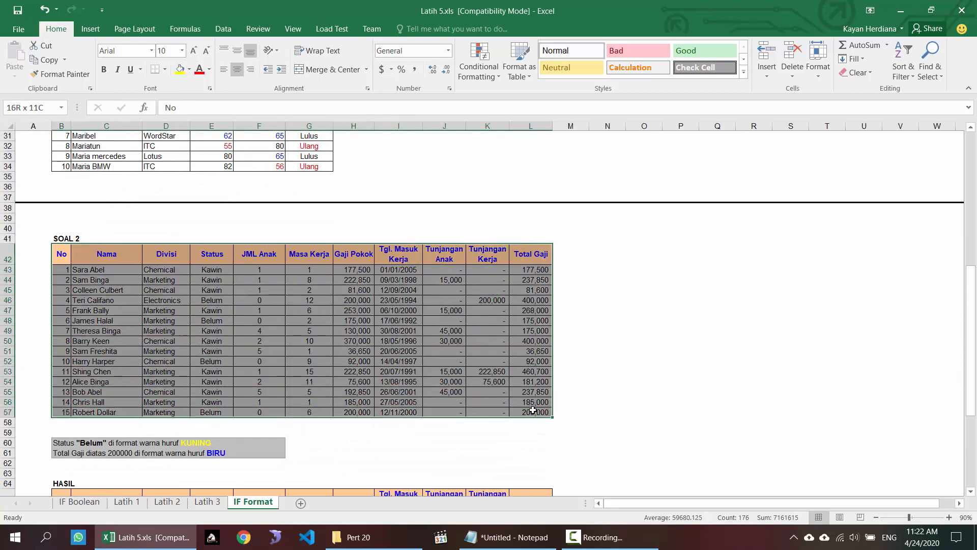
{"action": "scroll", "coordinate": [258, 291], "scroll_direction": "up", "scroll_amount": 10}
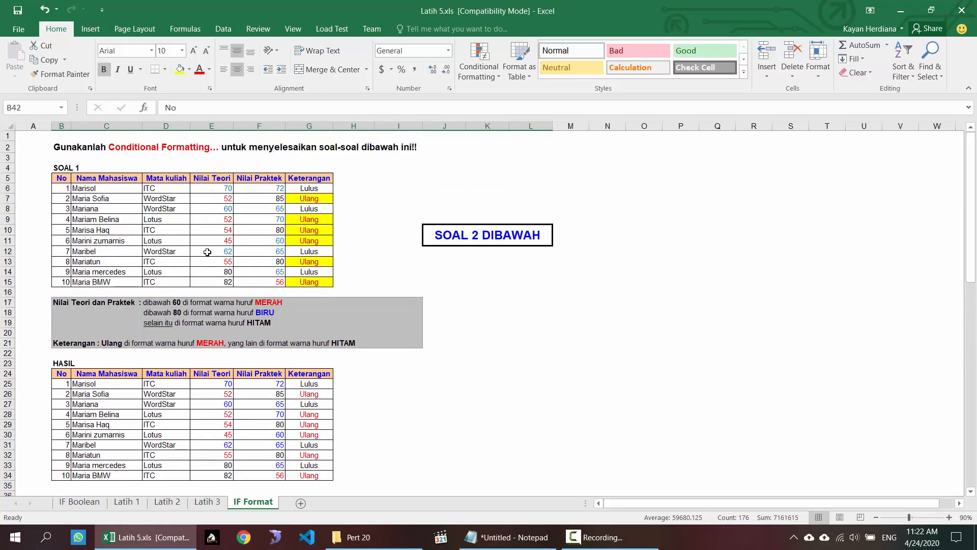
{"action": "scroll", "coordinate": [207, 252], "scroll_direction": "down", "scroll_amount": 11}
{"action": "scroll", "coordinate": [208, 257], "scroll_direction": "down", "scroll_amount": 4}
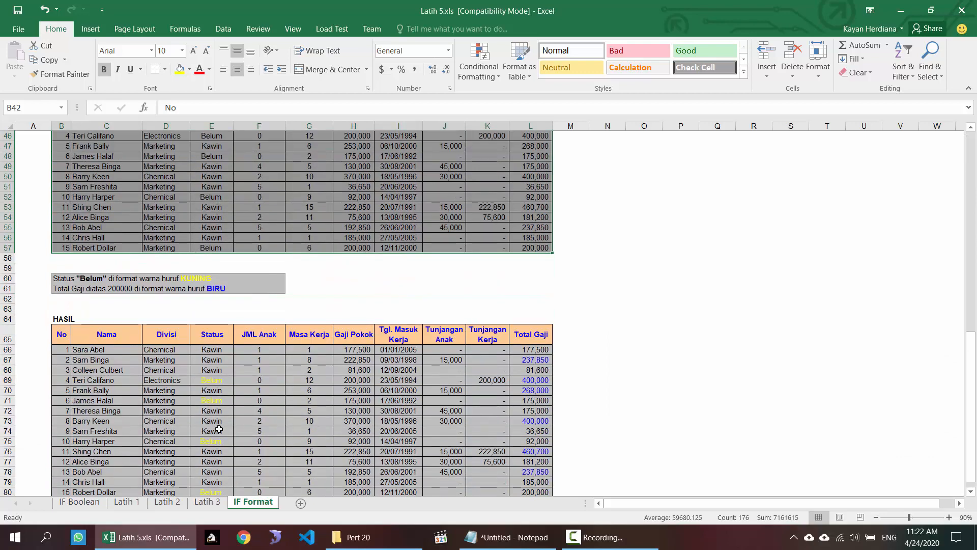
{"action": "left_click", "coordinate": [205, 502]}
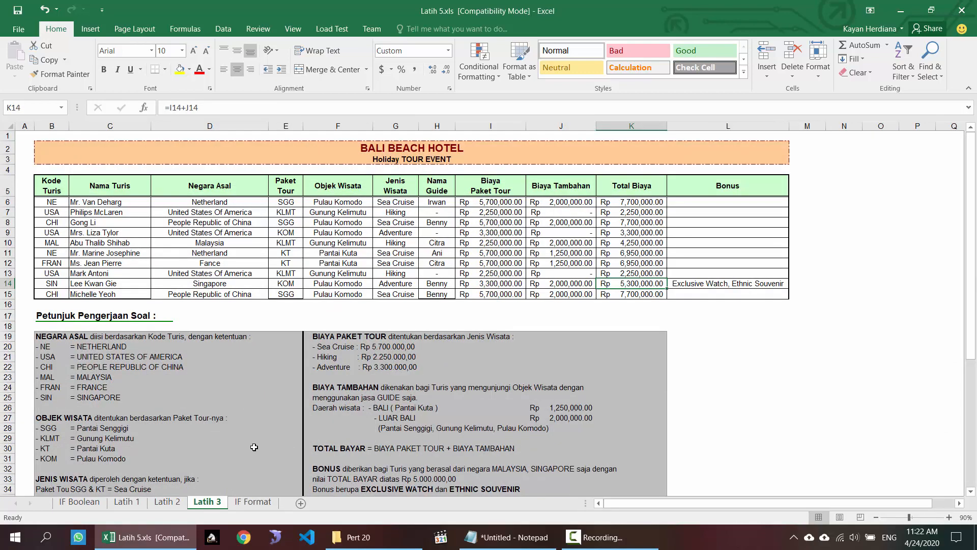
{"action": "left_click", "coordinate": [251, 508]}
{"action": "left_click", "coordinate": [436, 276]}
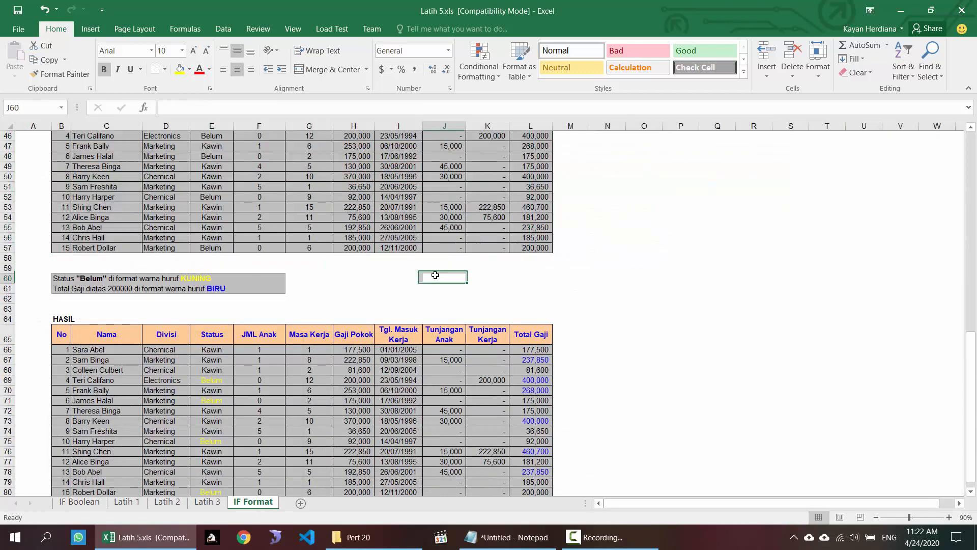
{"action": "left_click_drag", "start_coordinate": [271, 282], "coordinate": [65, 284]}
{"action": "scroll", "coordinate": [321, 296], "scroll_direction": "up", "scroll_amount": 14}
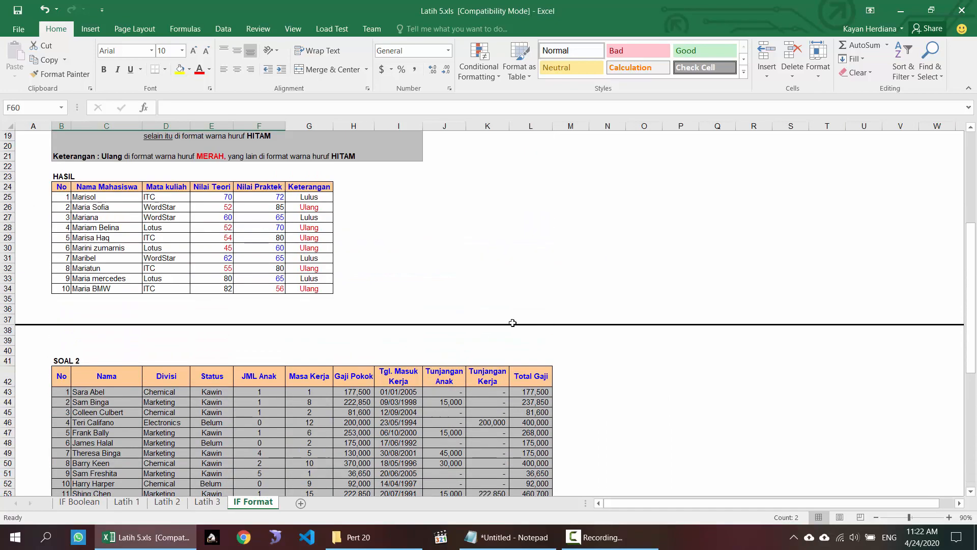
{"action": "scroll", "coordinate": [571, 318], "scroll_direction": "up", "scroll_amount": 1}
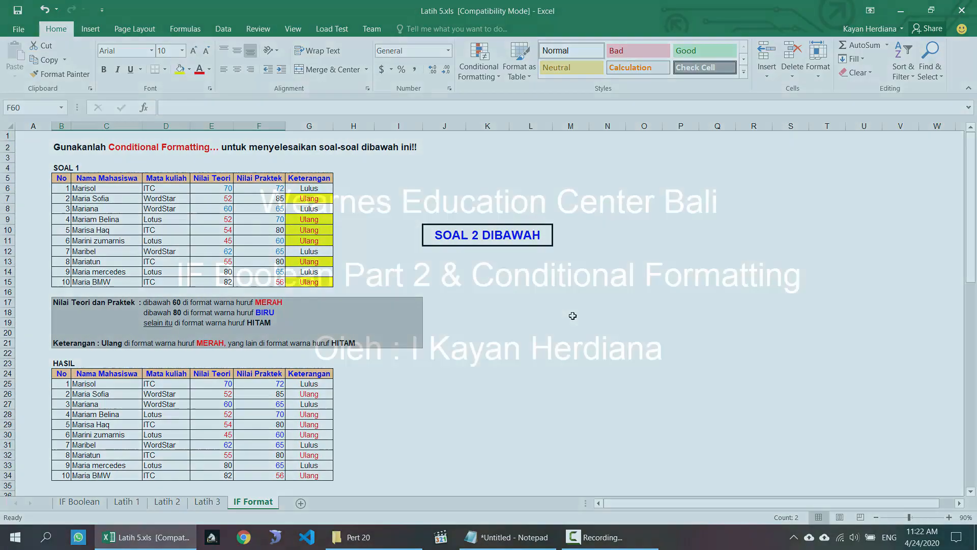